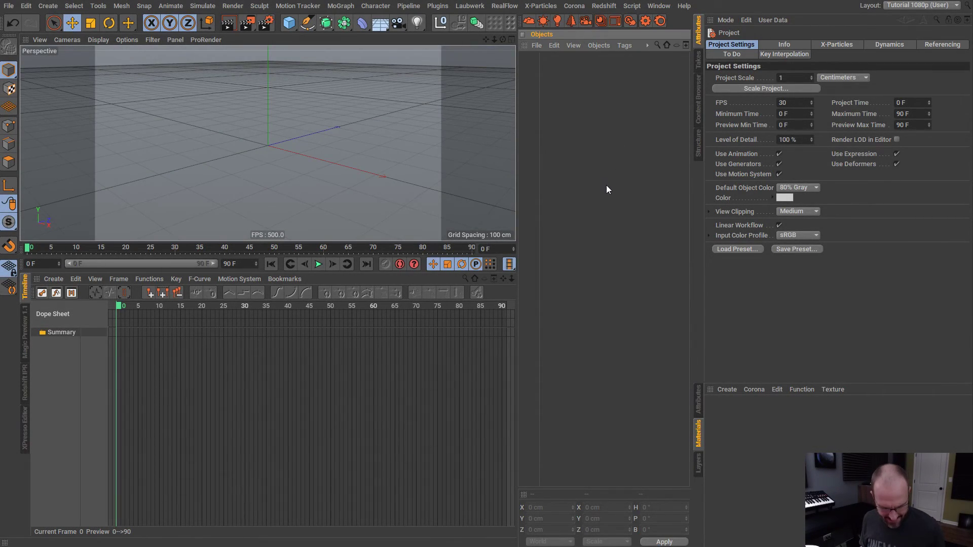
Check the output resolution in the Render Settings
key("ctrl+b")
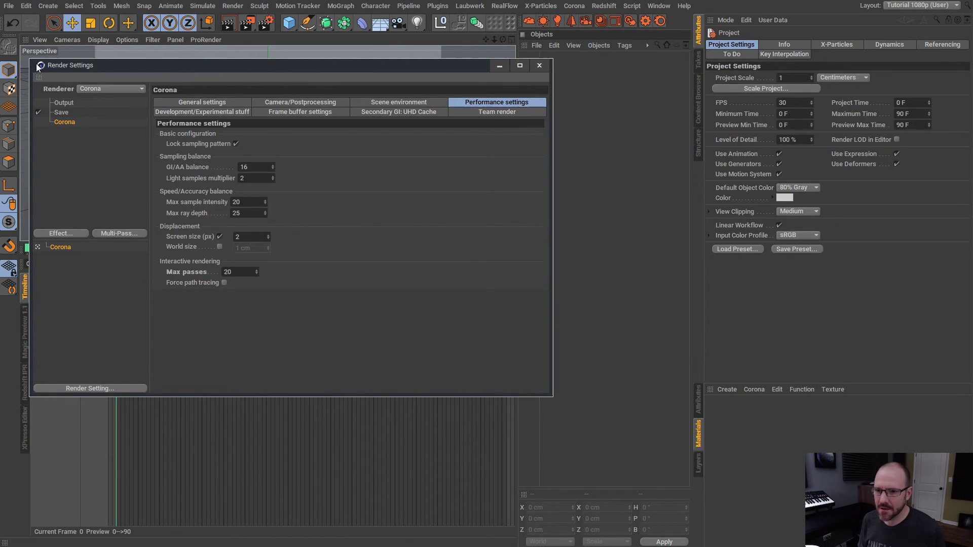
left_click(64, 102)
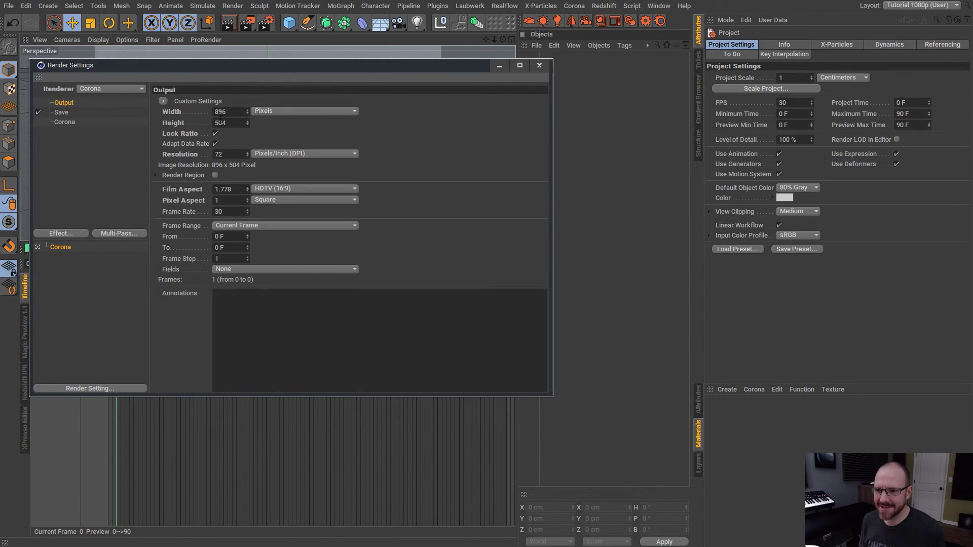
left_click(499, 67)
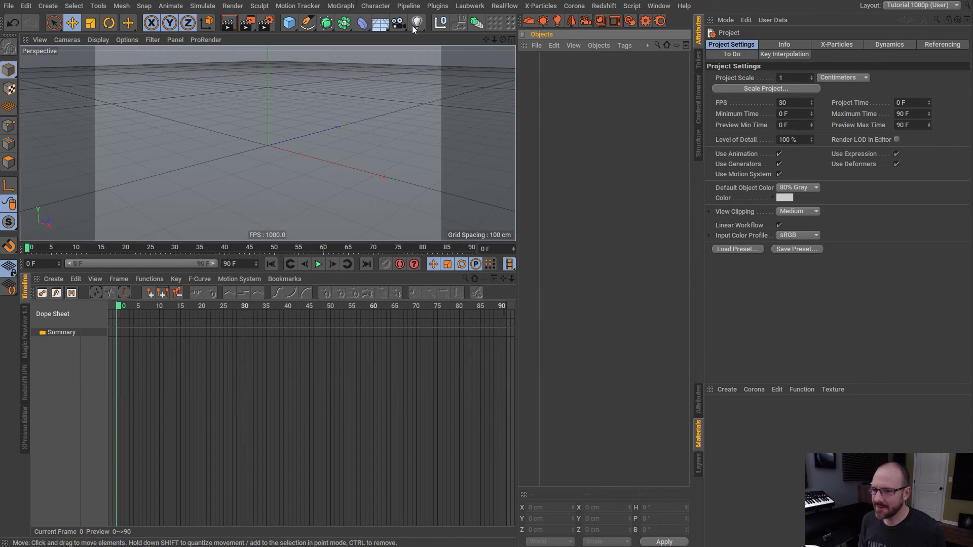
Add a 500 × 500 cm Plane and show it in Gouraud Shading (Lines)
left_click(288, 23)
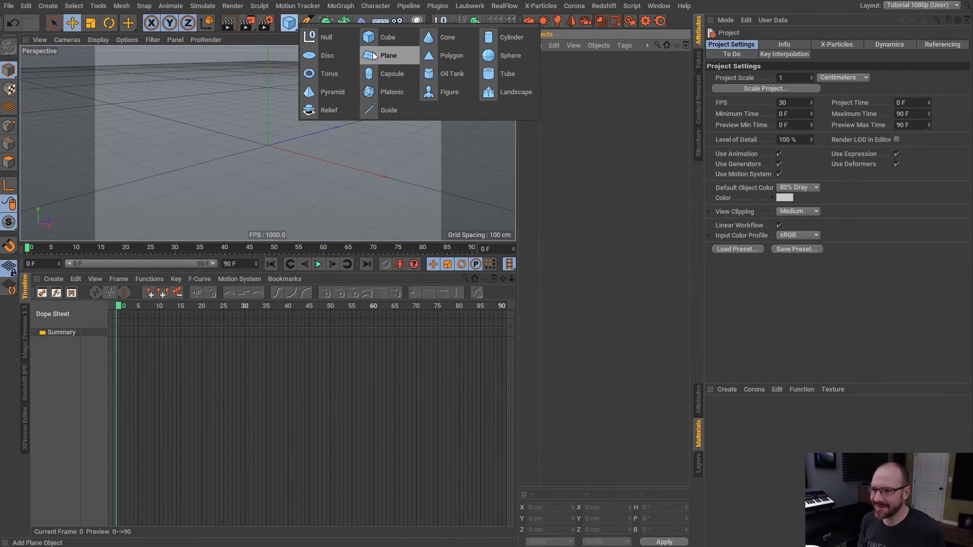
left_click(388, 56)
left_click(576, 93)
left_click(548, 59)
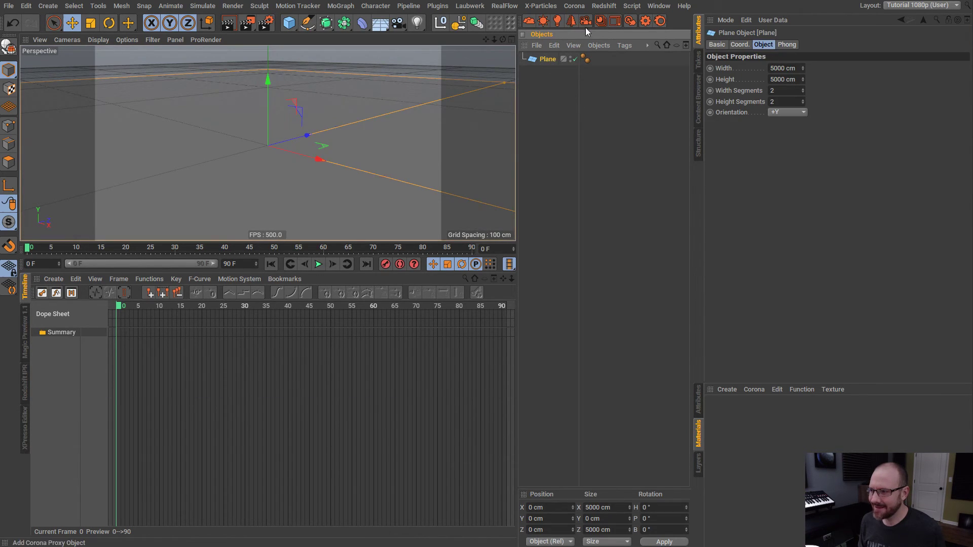
left_click(782, 68)
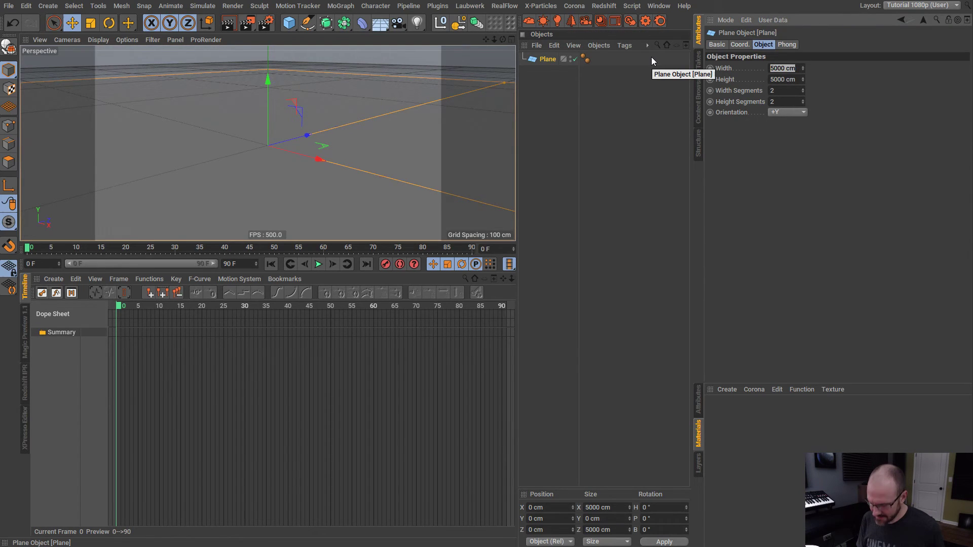
type("500")
key("Tab")
type("500")
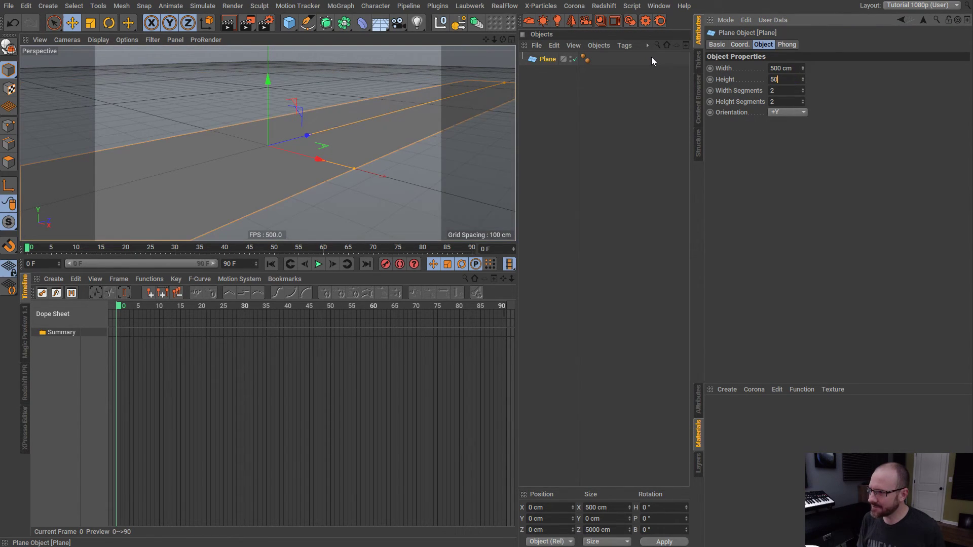
key("Return")
left_click(99, 40)
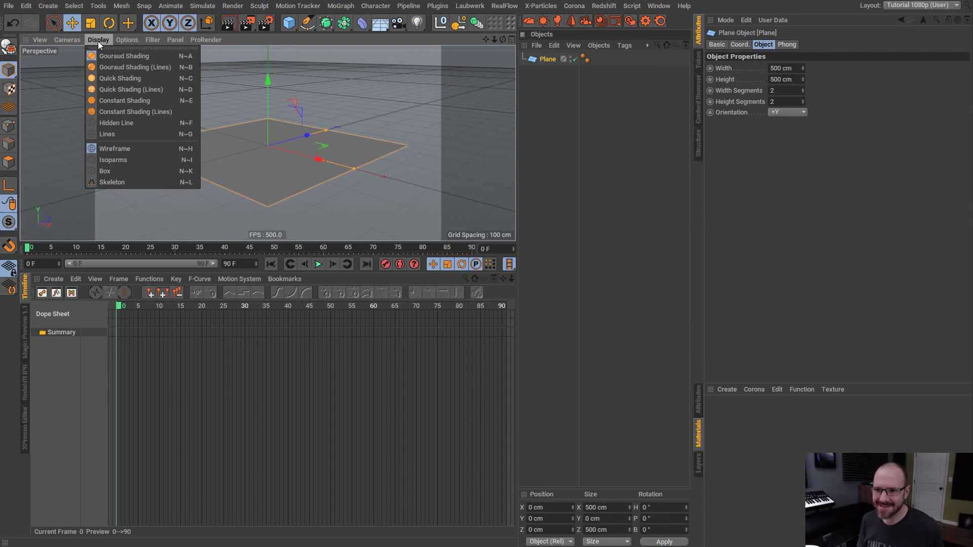
left_click(121, 68)
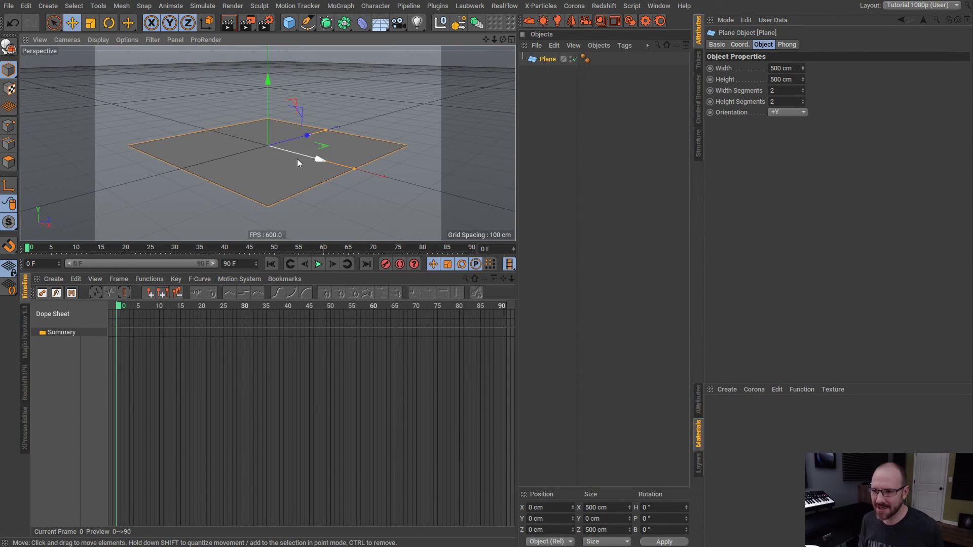
Give the plane 10 width and 10 height segments, then tilt the view toward it
left_click(540, 81)
left_click(550, 59)
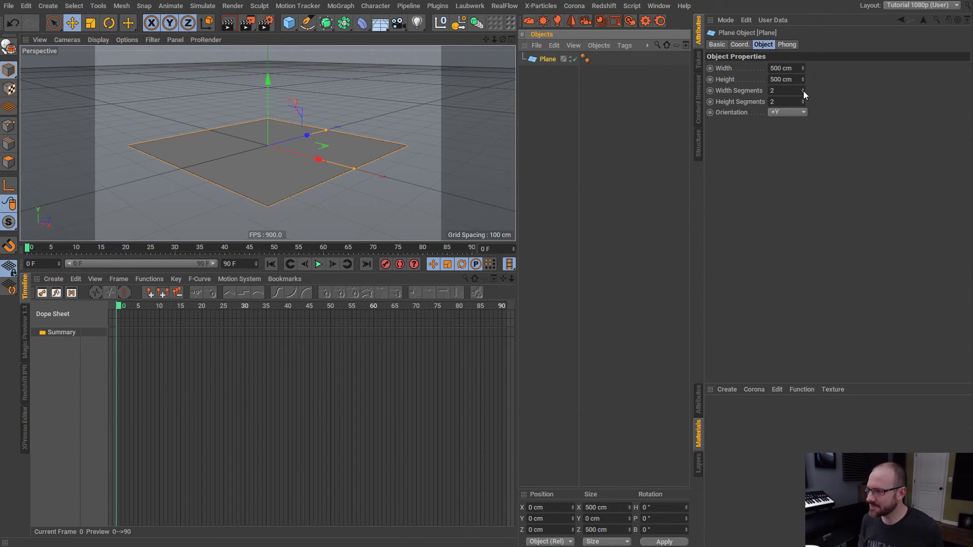
left_click(791, 90)
type("10")
key("Tab")
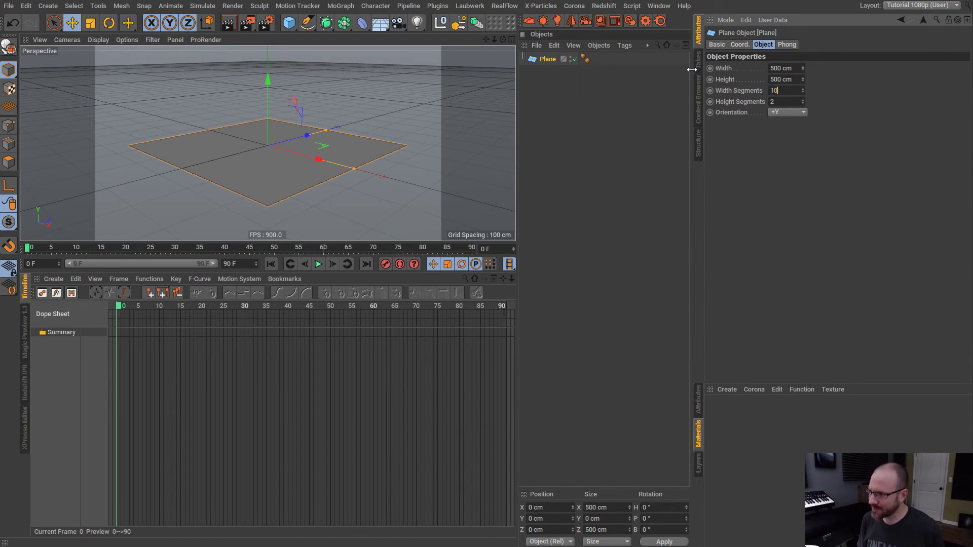
type("10")
key("Return")
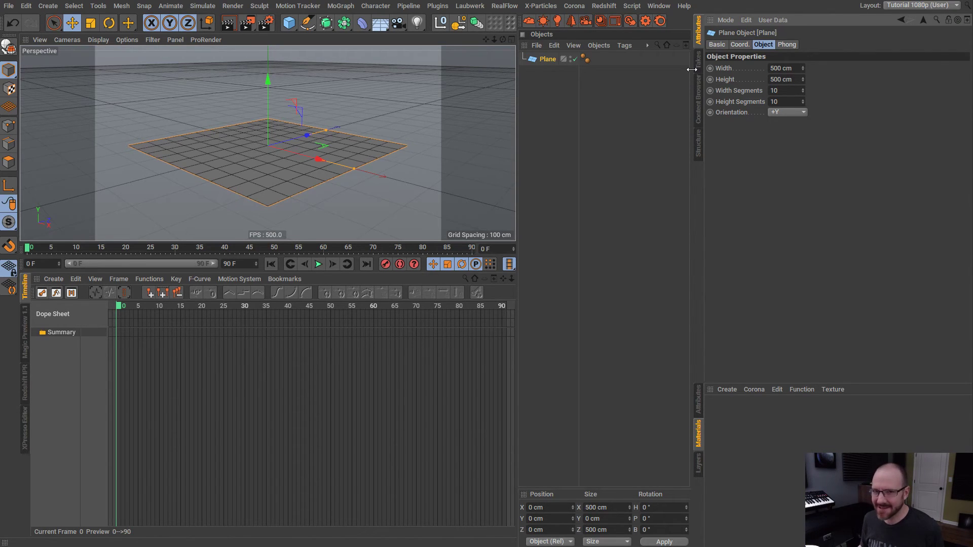
left_click(565, 93)
left_click(549, 58)
left_click_drag(265, 150, 299, 124, "alt")
left_click(554, 108)
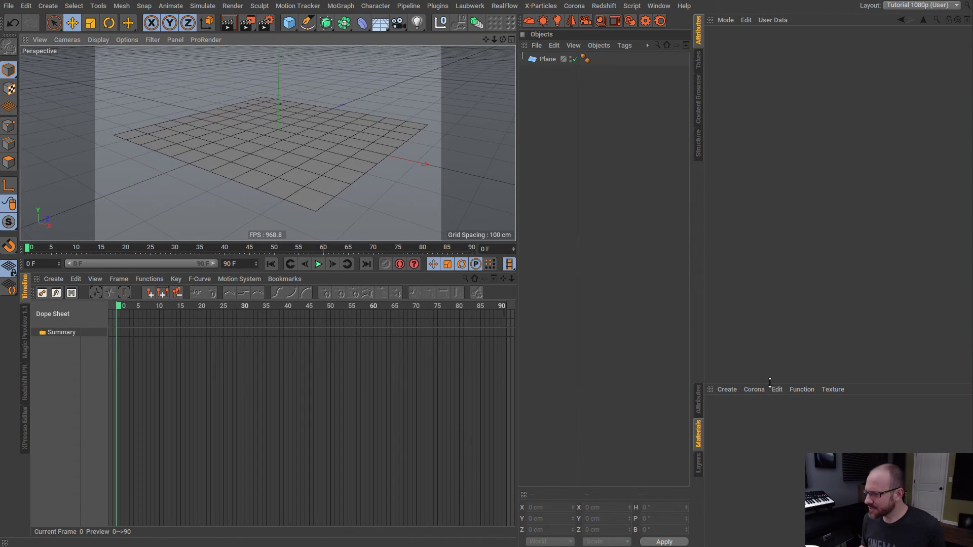
Create a new Corona material in the enlarged Material Manager
left_click_drag(769, 382, 768, 348)
left_click(750, 354)
mouse_move(776, 354)
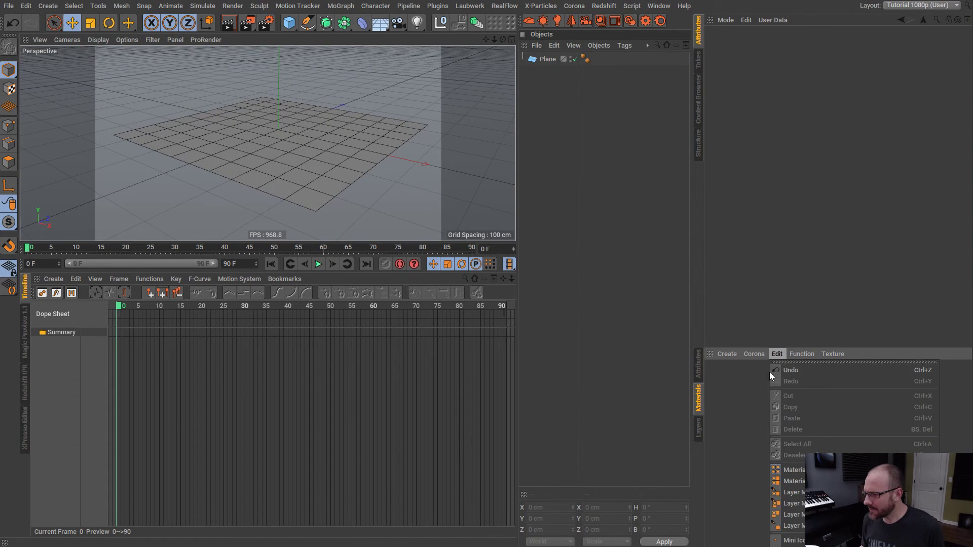
left_click(758, 370)
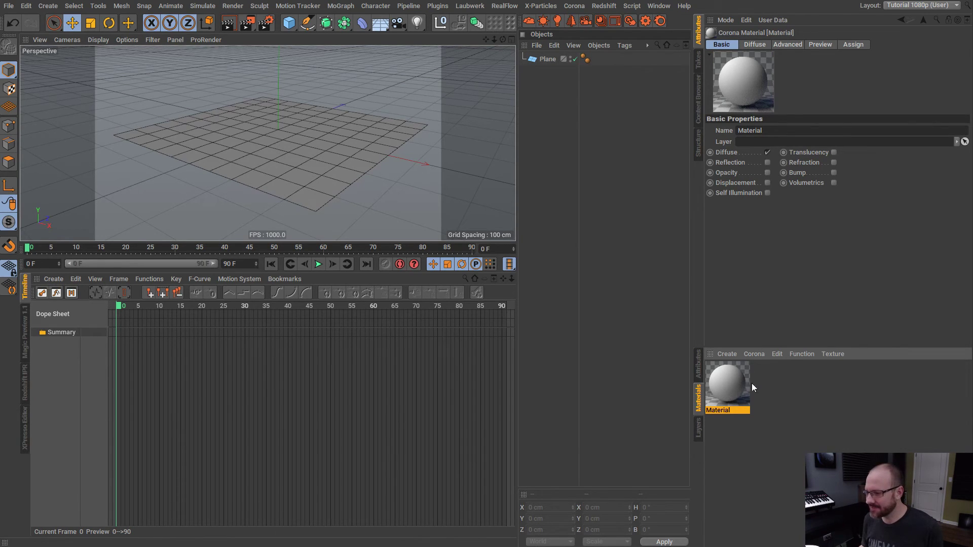
left_click(752, 383)
left_click(744, 381)
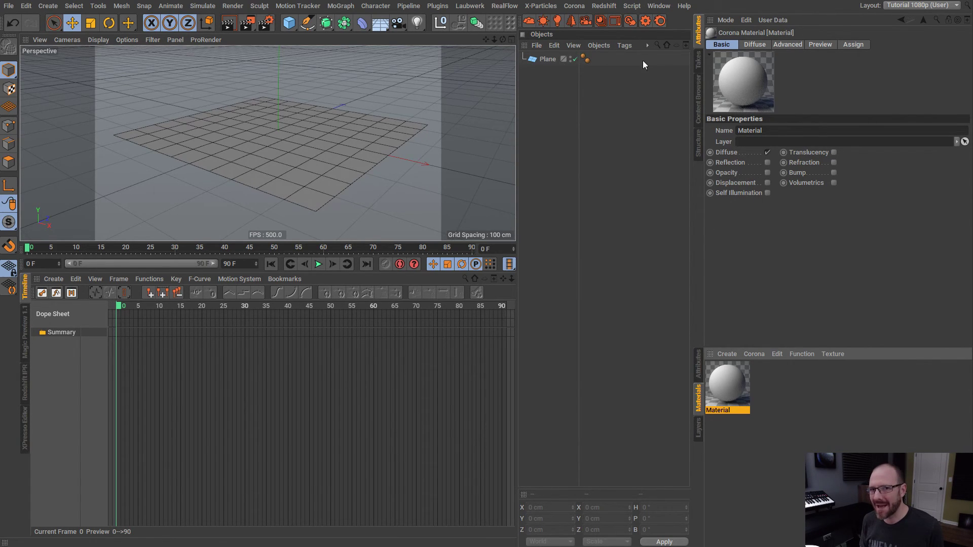
left_click(767, 173)
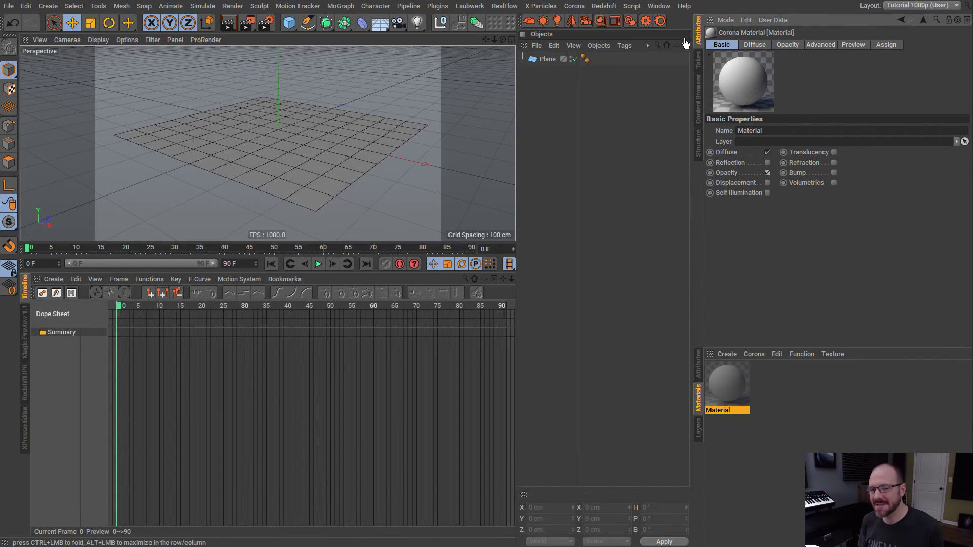
left_click(767, 173)
Rename the material to 'Grass' and bring up its Diffuse settings
left_click(755, 421)
left_click(729, 409)
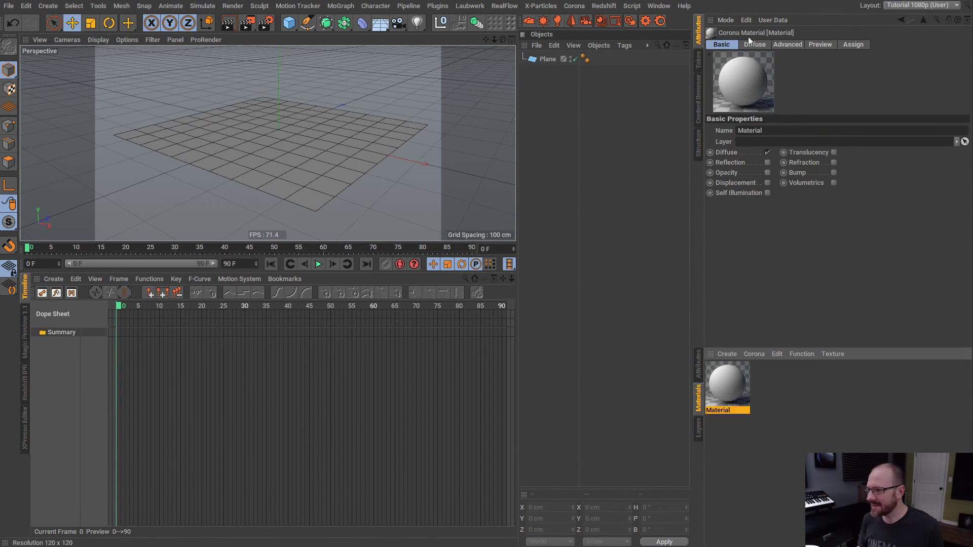
double_click(729, 411)
type("Grass")
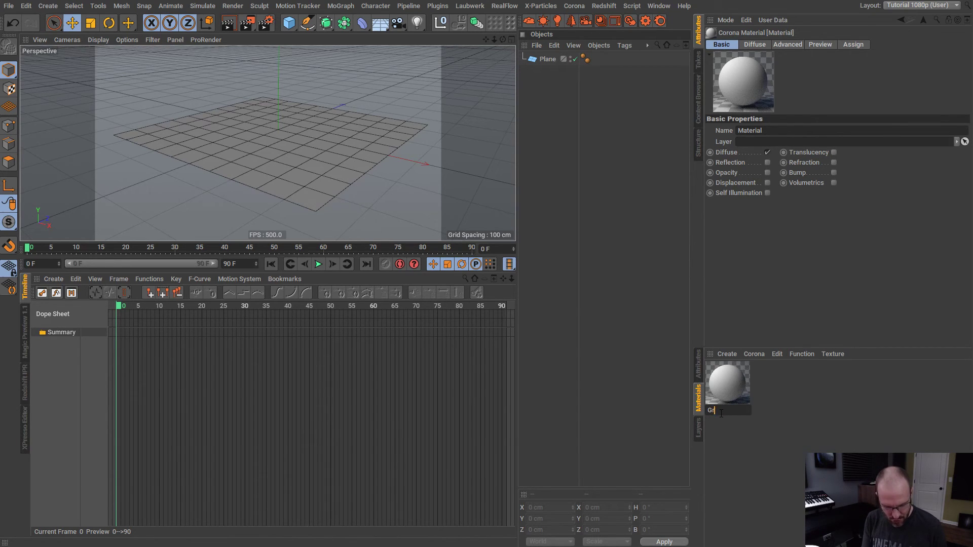
key("Return")
left_click(755, 44)
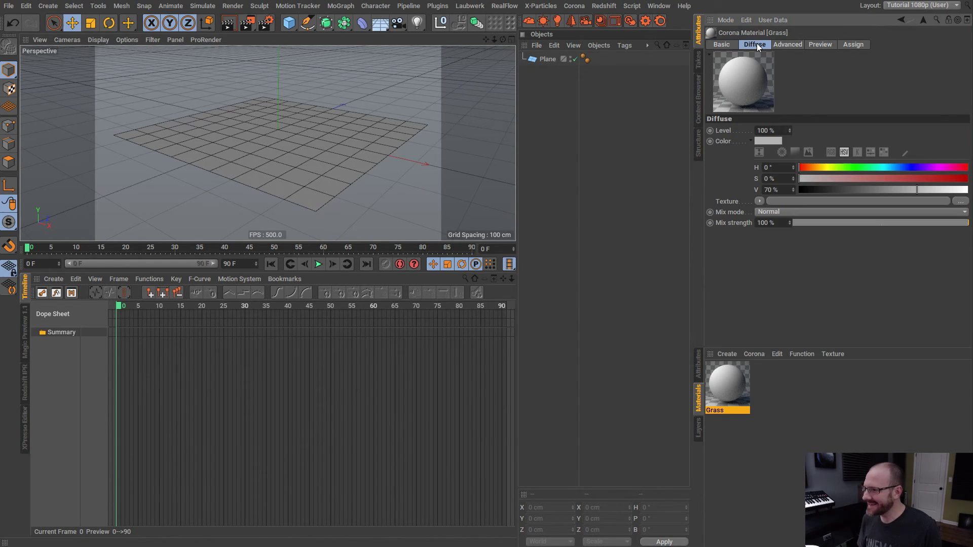
Load grass_05.jpg from Tutorial Time 10 > tex as the diffuse texture
left_click(960, 202)
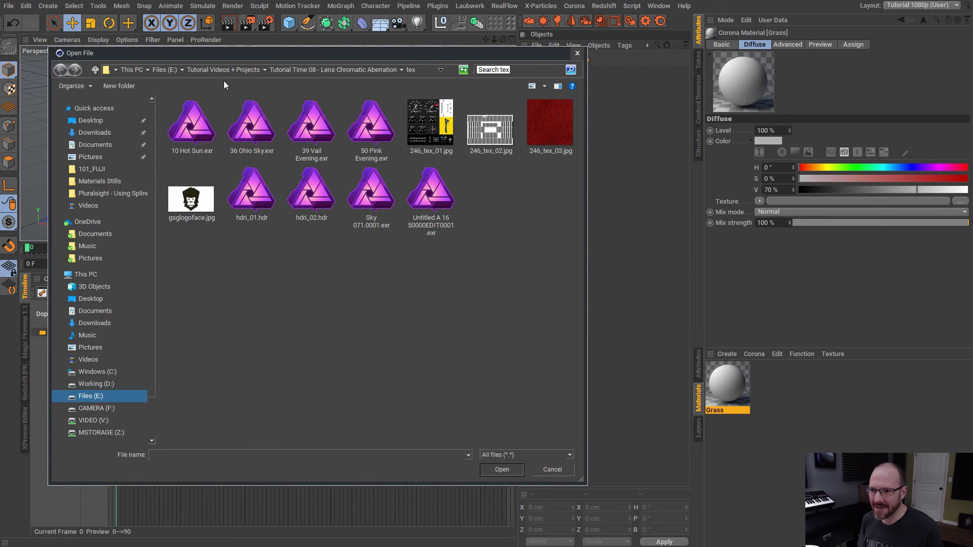
left_click(242, 73)
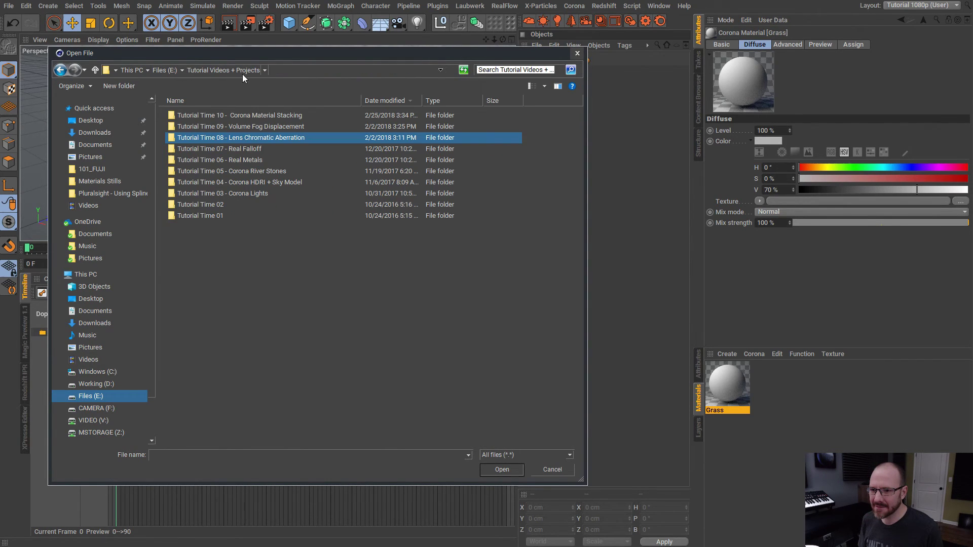
double_click(238, 116)
double_click(184, 116)
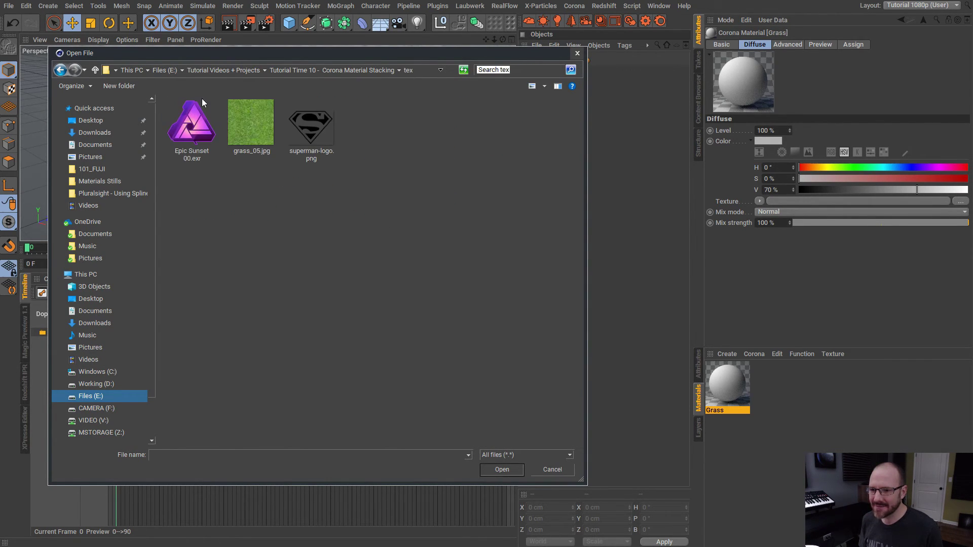
left_click(249, 141)
left_click(510, 470)
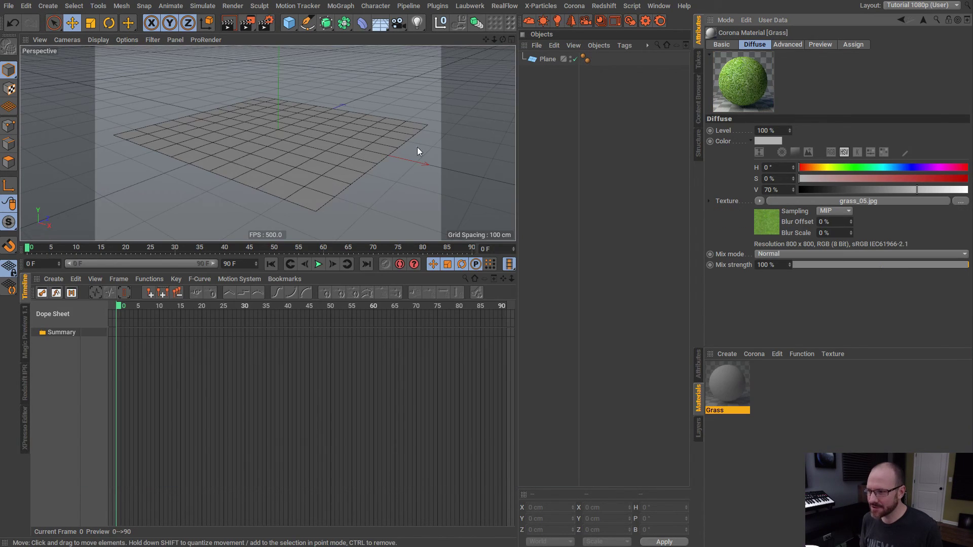
Apply the Grass material to the Plane and view it up close
left_click_drag(729, 394, 552, 59)
left_click(566, 114)
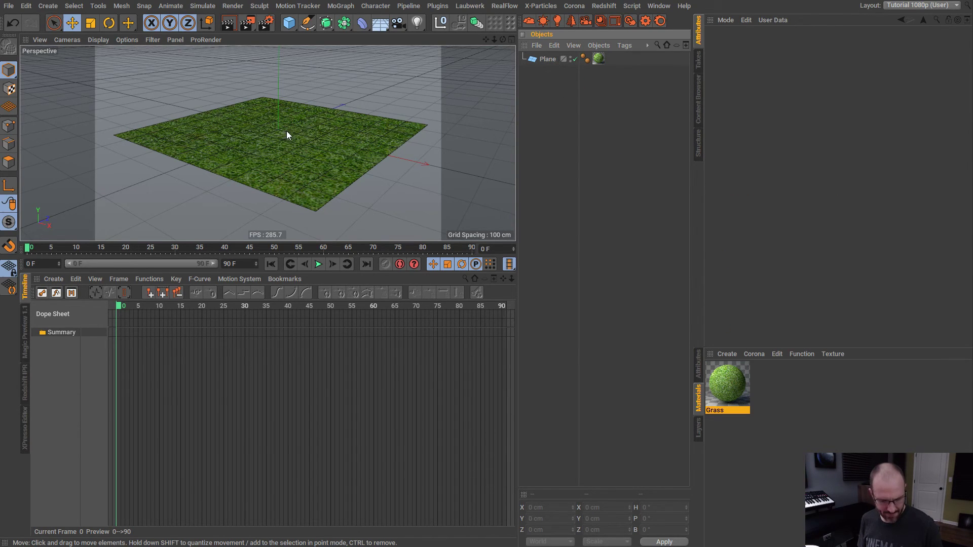
mouse_move(284, 131)
left_mouse_down("alt")
mouse_move(281, 167)
mouse_move(295, 189)
mouse_move(333, 202)
mouse_move(297, 170)
mouse_move(281, 118)
left_mouse_up("alt")
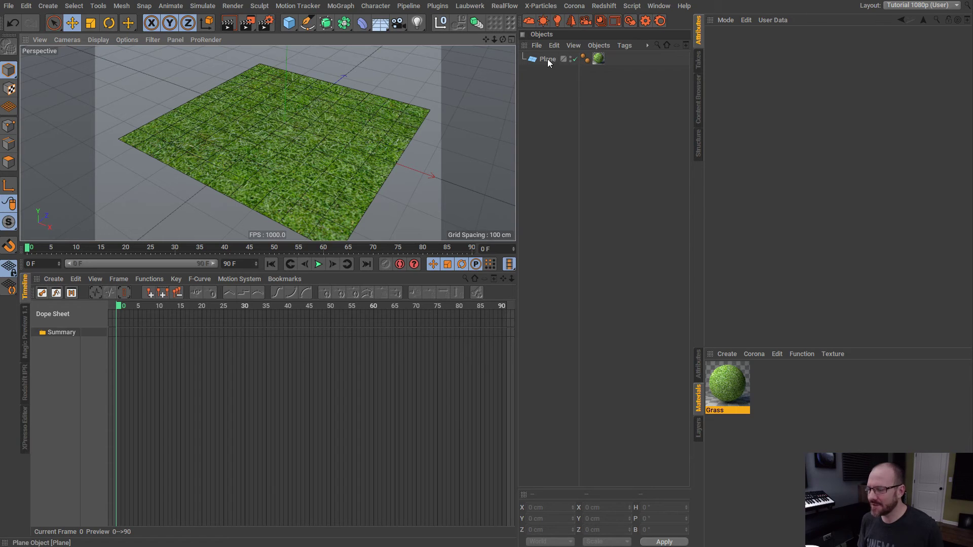
Duplicate the plane as an editable Plane.1 and view its UVs in the UV editor
mouse_move(547, 59)
left_mouse_down("ctrl")
mouse_move(554, 72)
mouse_move(545, 86)
mouse_move(559, 72)
left_mouse_up("ctrl")
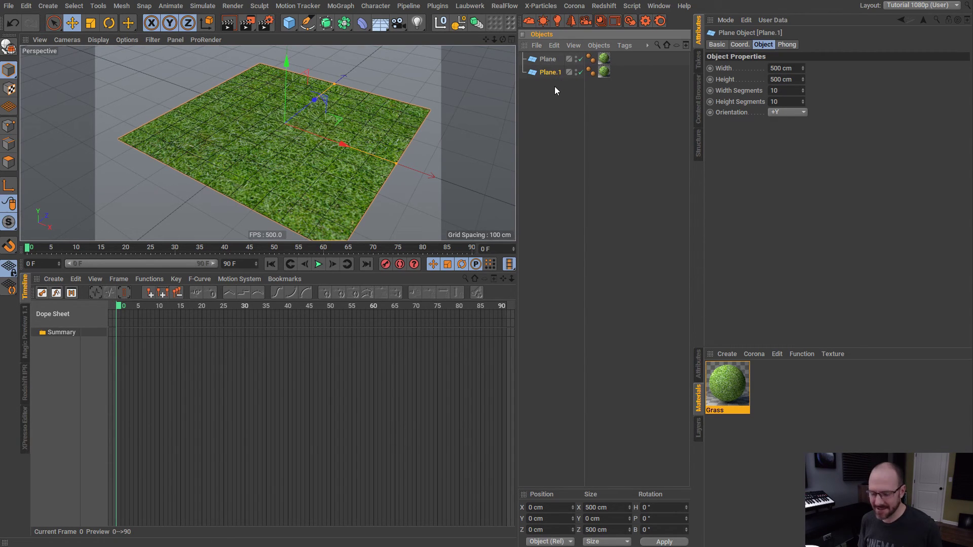
key("c")
left_click(597, 92)
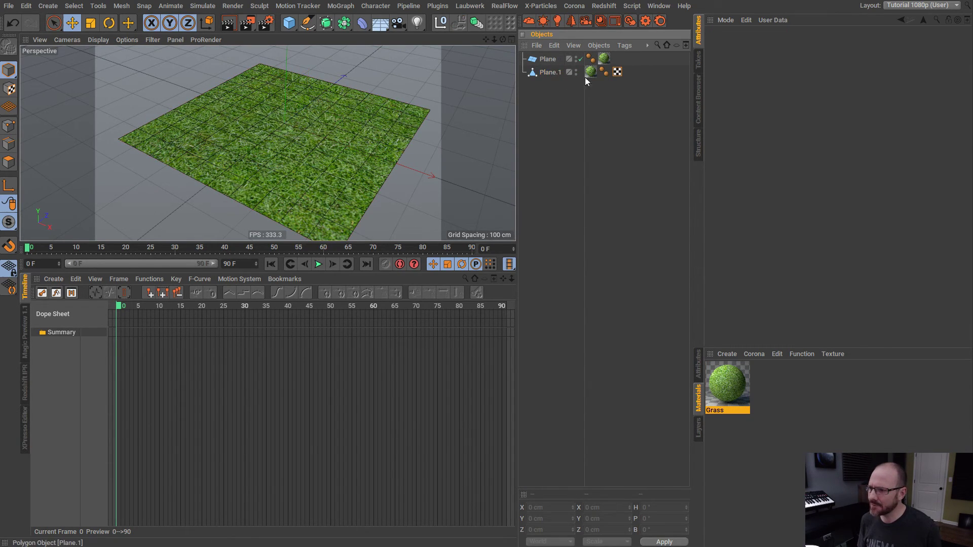
double_click(619, 72)
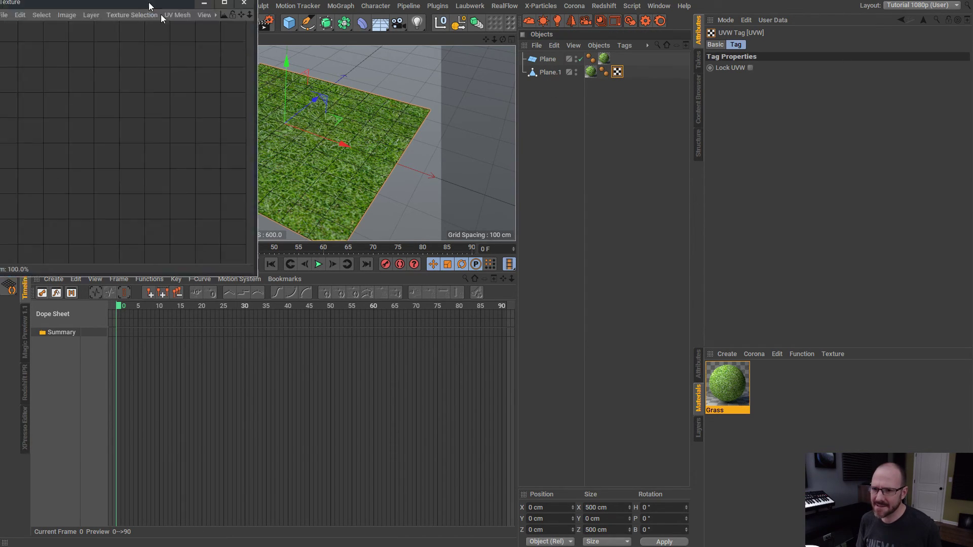
left_click_drag(150, 5, 304, 119)
left_click_drag(410, 387, 598, 475)
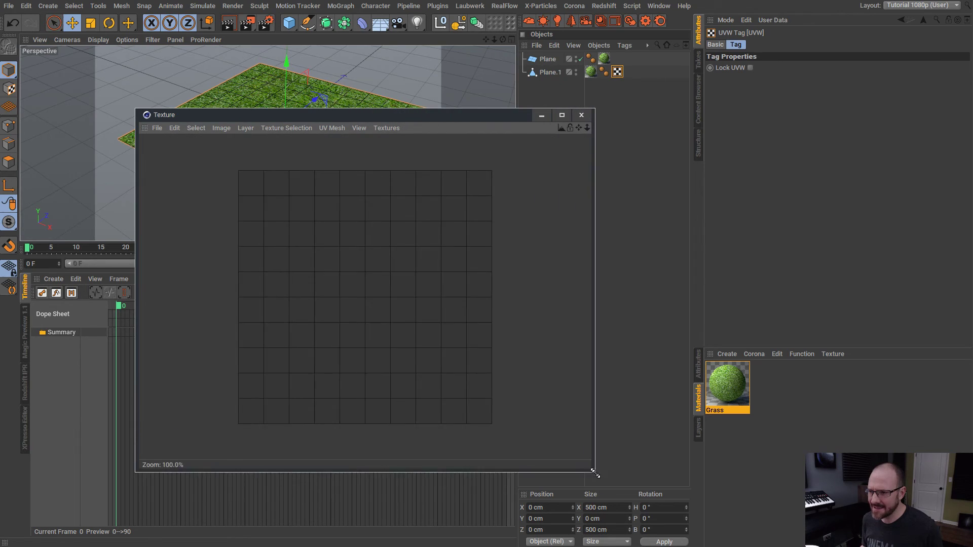
left_click_drag(476, 115, 406, 123)
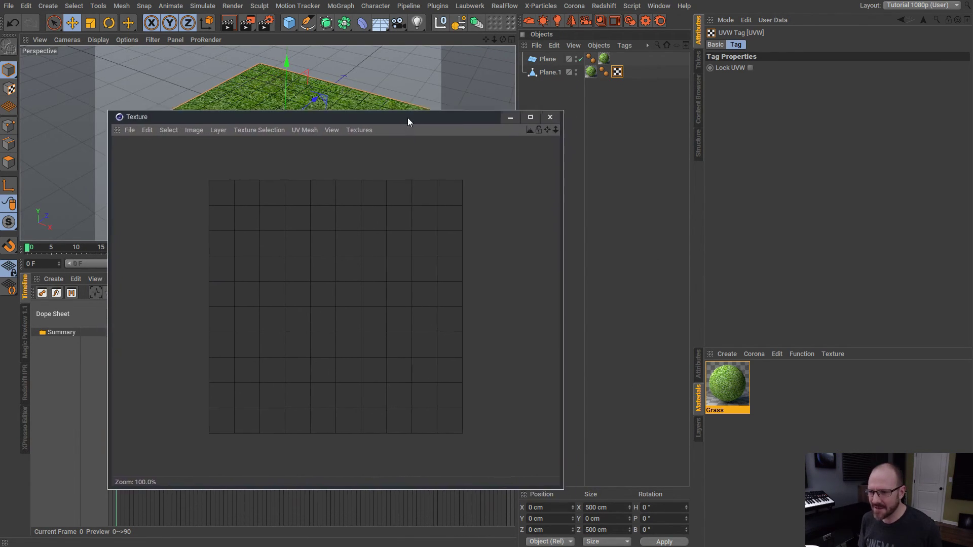
Close the texture window and delete the duplicate Plane.1
left_click(545, 115)
left_click(551, 73)
key("Delete")
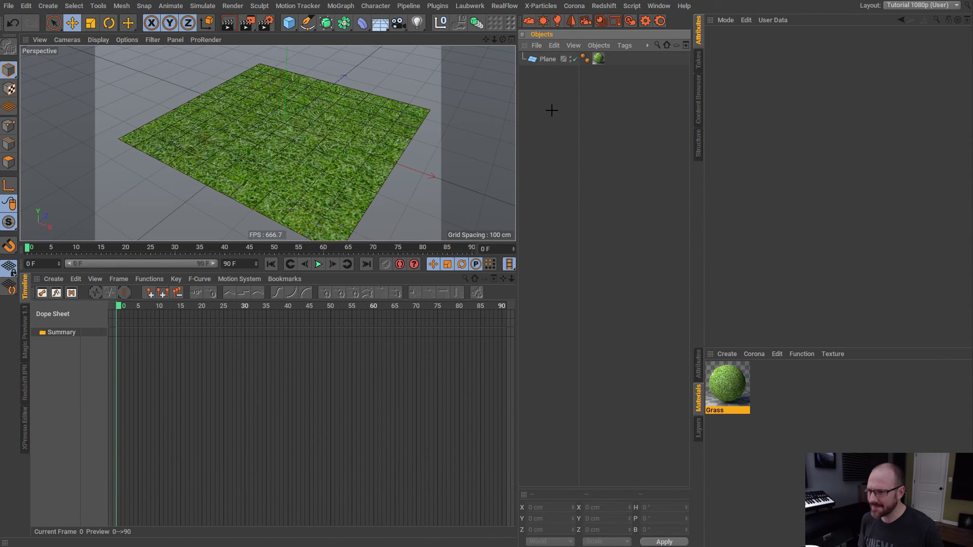
Set the Grass texture tag's projection to Cubic
left_click(759, 409)
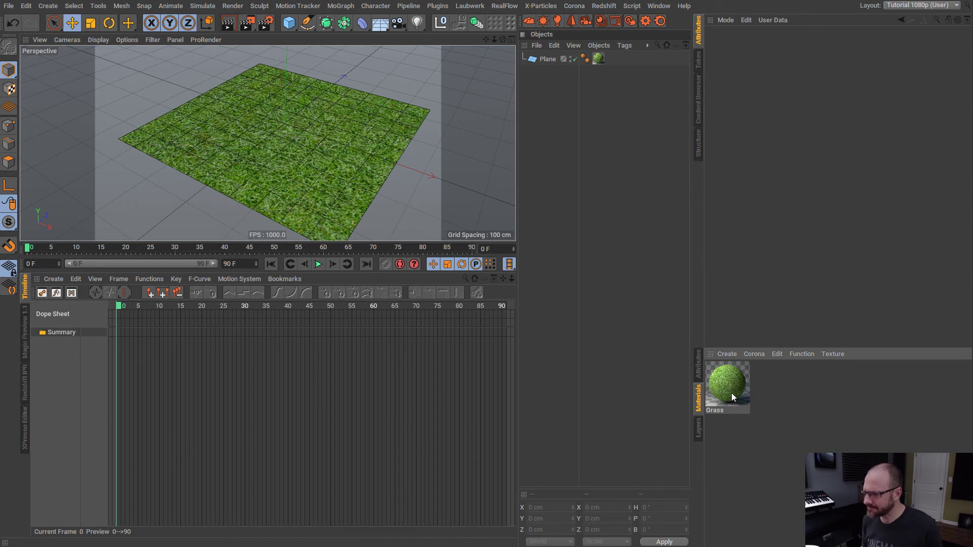
left_click(598, 60)
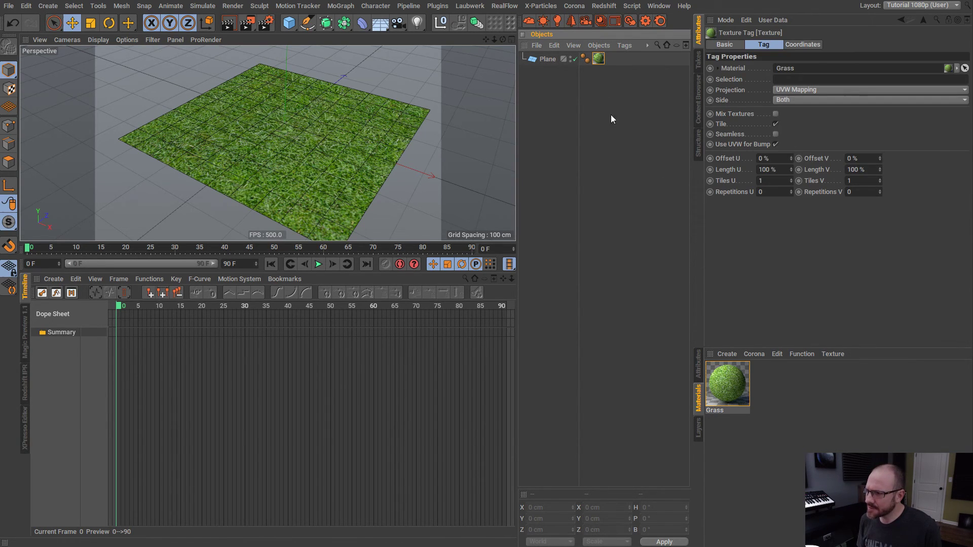
left_click(797, 90)
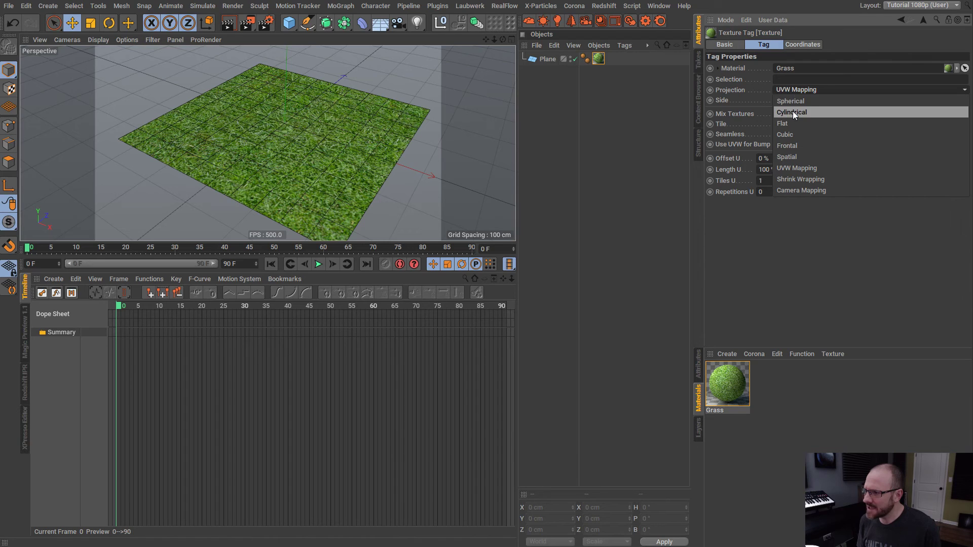
left_click(801, 101)
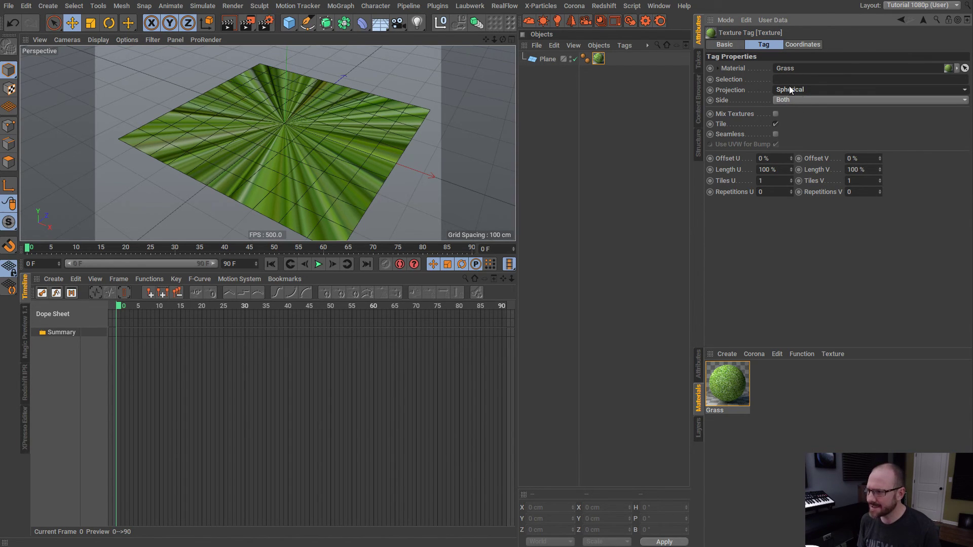
scroll(801, 91, "down", 2)
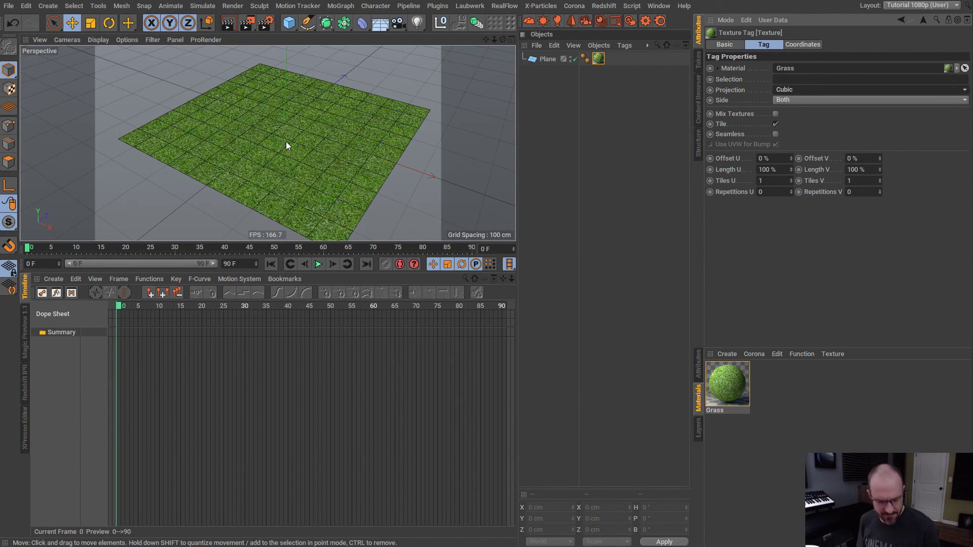
Switch the viewport to plain Gouraud Shading without polygon lines
left_click(104, 39)
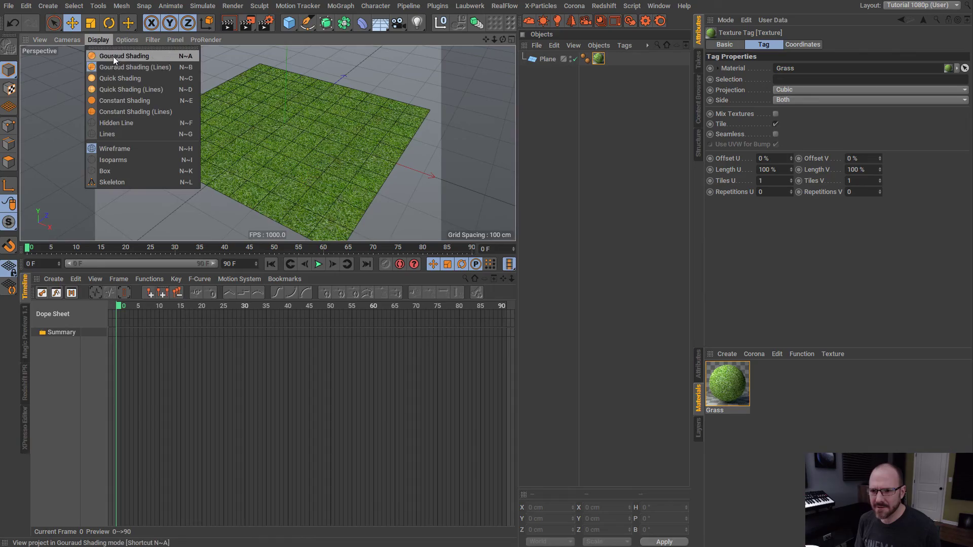
left_click(114, 56)
scroll(304, 147, "up", 5)
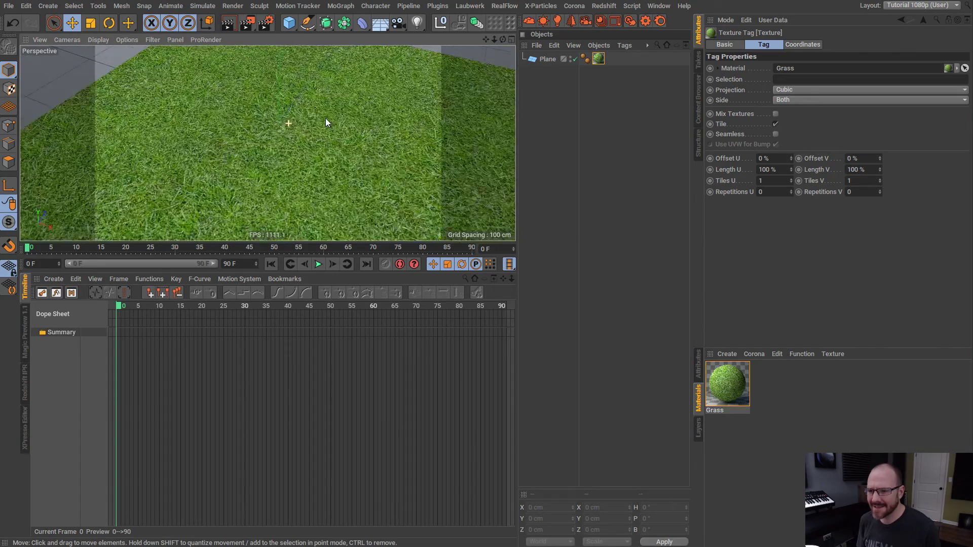
scroll(326, 122, "down", 8)
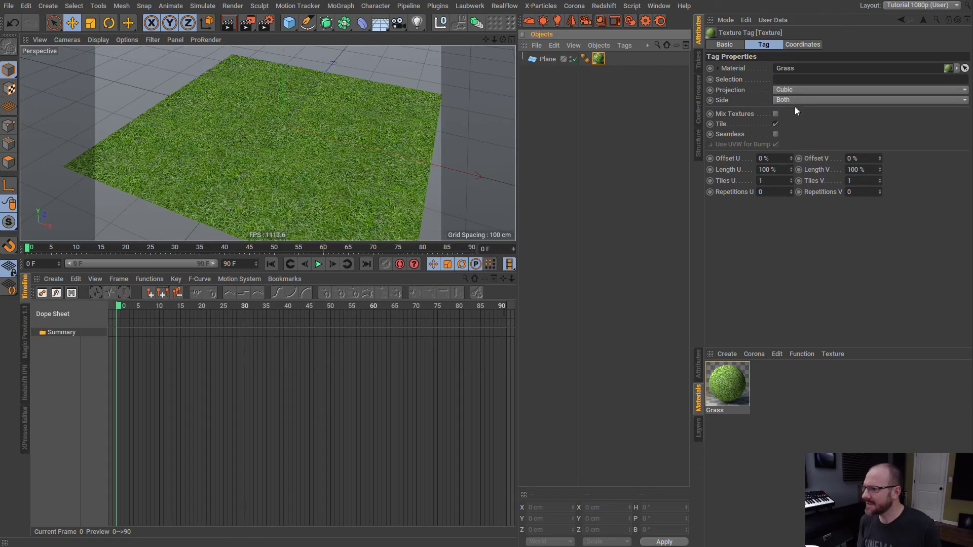
Set the grass texture's Length U and Length V to 50%
mouse_move(791, 168)
left_mouse_down()
mouse_move(814, 114)
mouse_move(801, 196)
mouse_move(802, 142)
mouse_move(799, 161)
left_mouse_up()
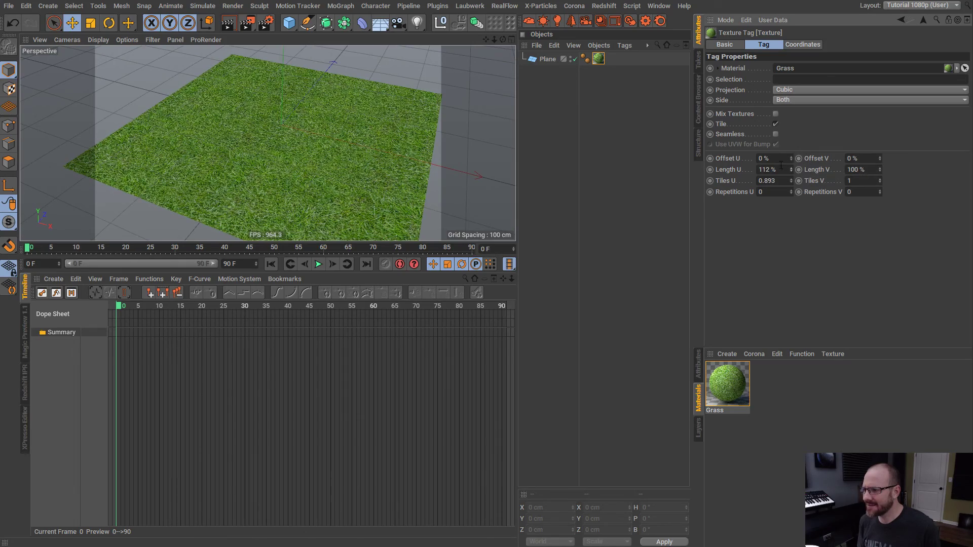
mouse_move(880, 169)
left_mouse_down()
mouse_move(889, 120)
mouse_move(888, 184)
left_mouse_up()
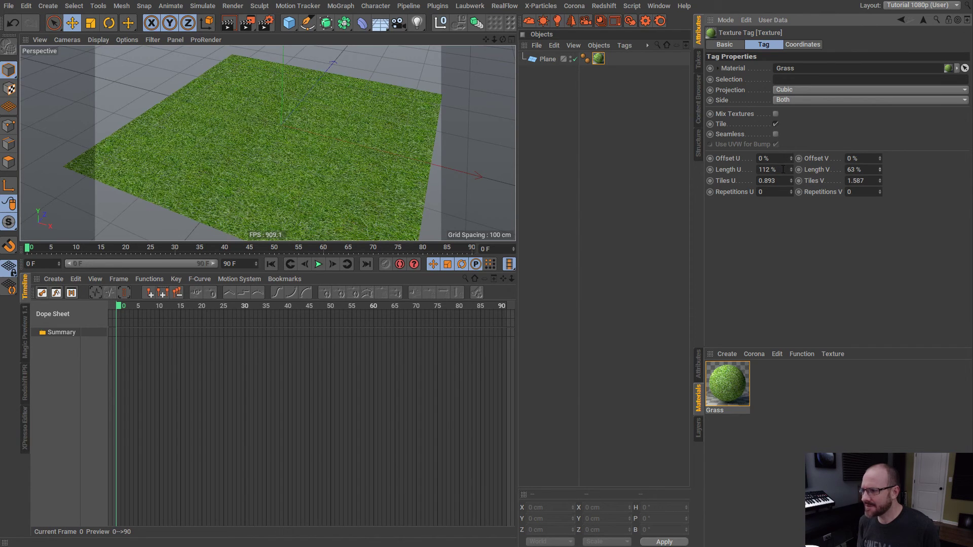
left_click(783, 170)
type("50")
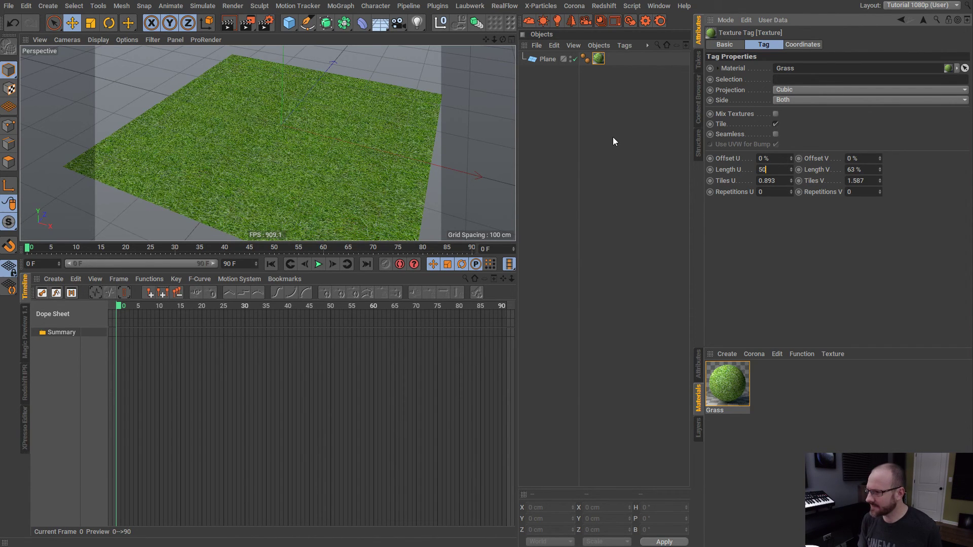
key("Tab")
type("50")
key("Return")
Orbit around the grass plane to inspect the tiled texture
left_click(576, 123)
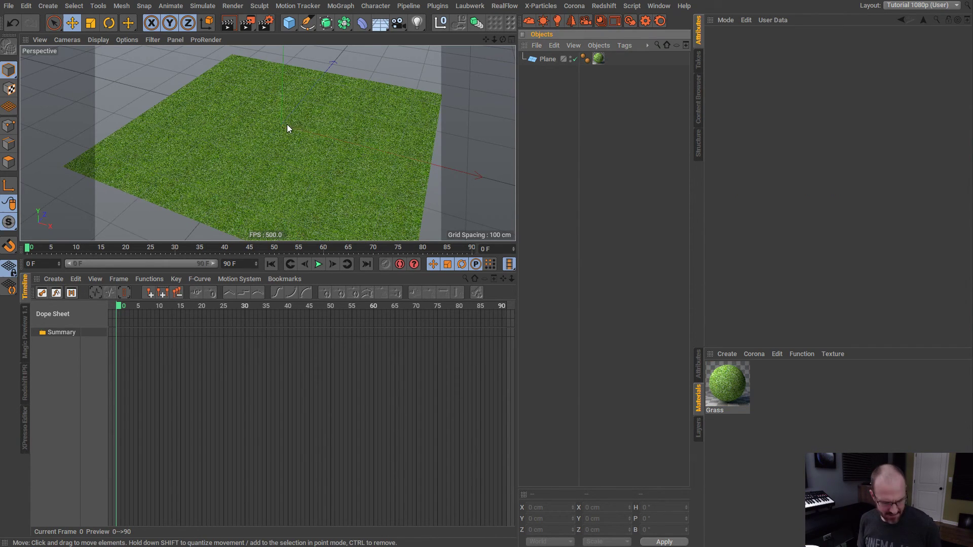
left_click_drag(287, 124, 312, 129, "alt")
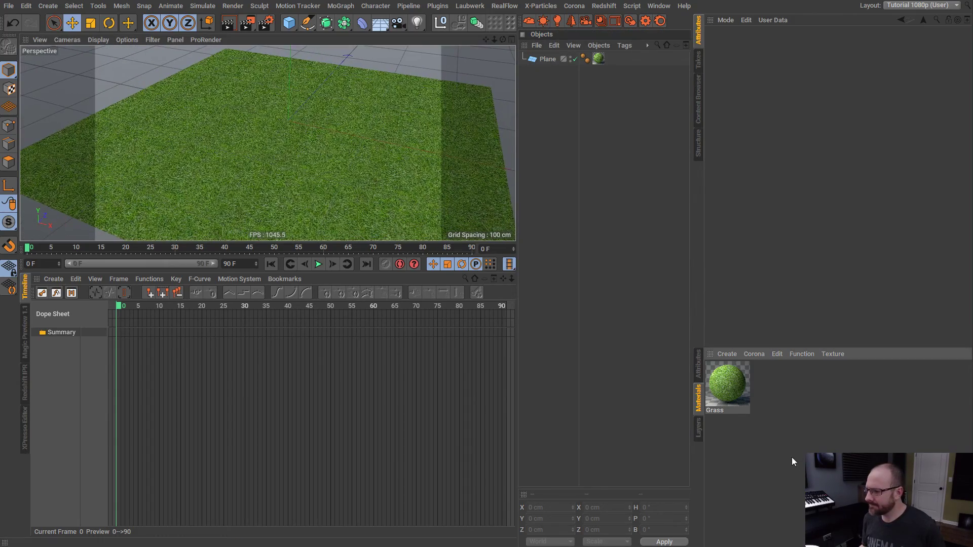
left_click(728, 383)
left_click(771, 394)
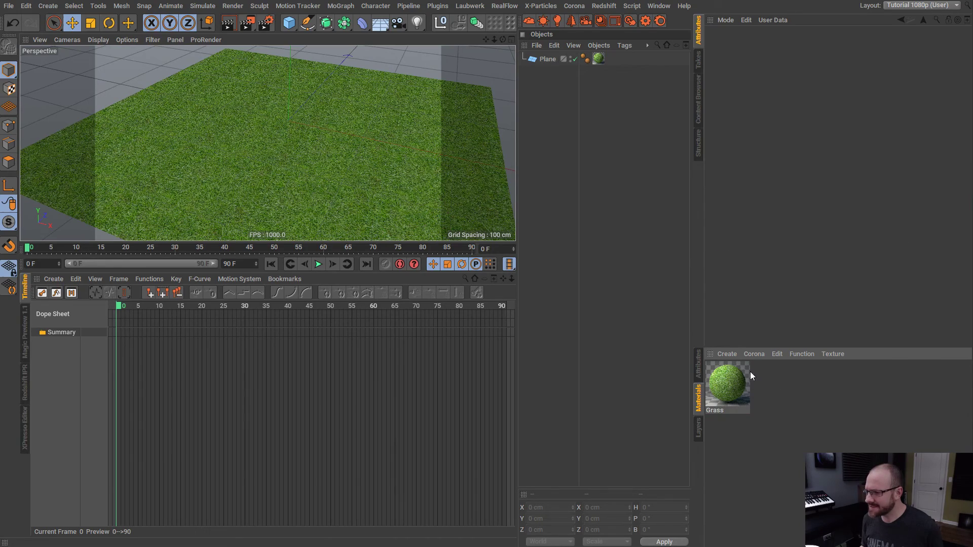
left_click(564, 104)
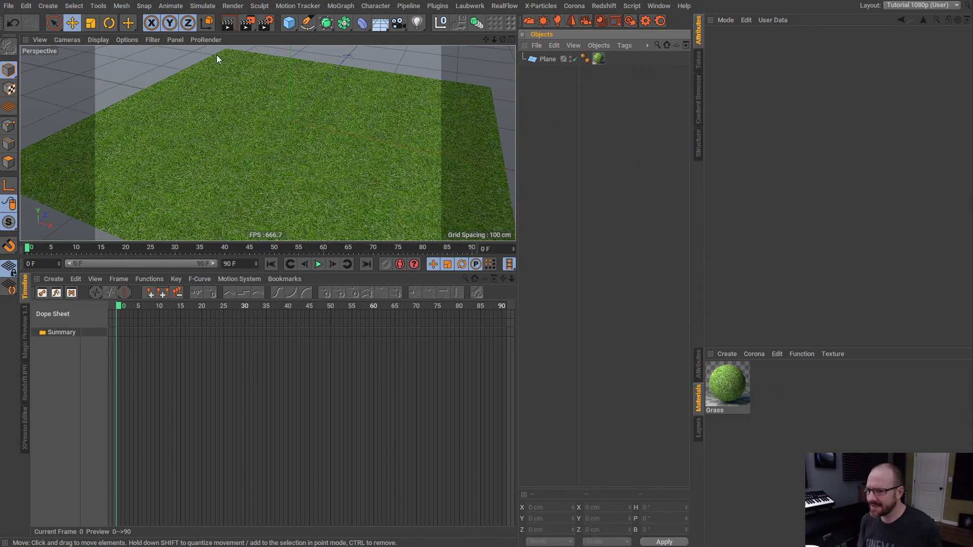
mouse_move(297, 137)
left_mouse_down("alt")
mouse_move(289, 143)
mouse_move(302, 138)
mouse_move(298, 147)
left_mouse_up("alt")
Tick Opacity in the Grass material's Basic properties
left_click_drag(239, 123, 216, 101, "alt")
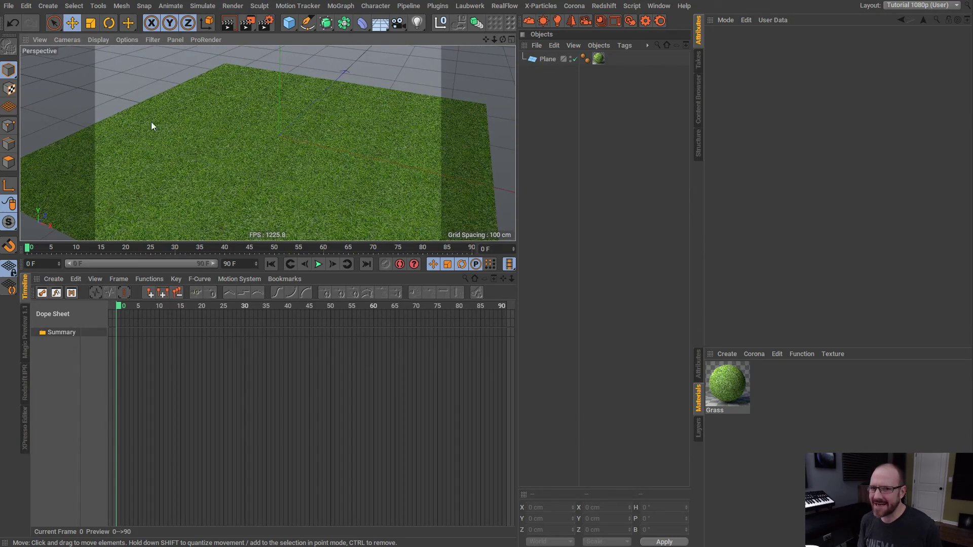
left_click_drag(281, 147, 314, 119, "alt")
left_click(598, 59)
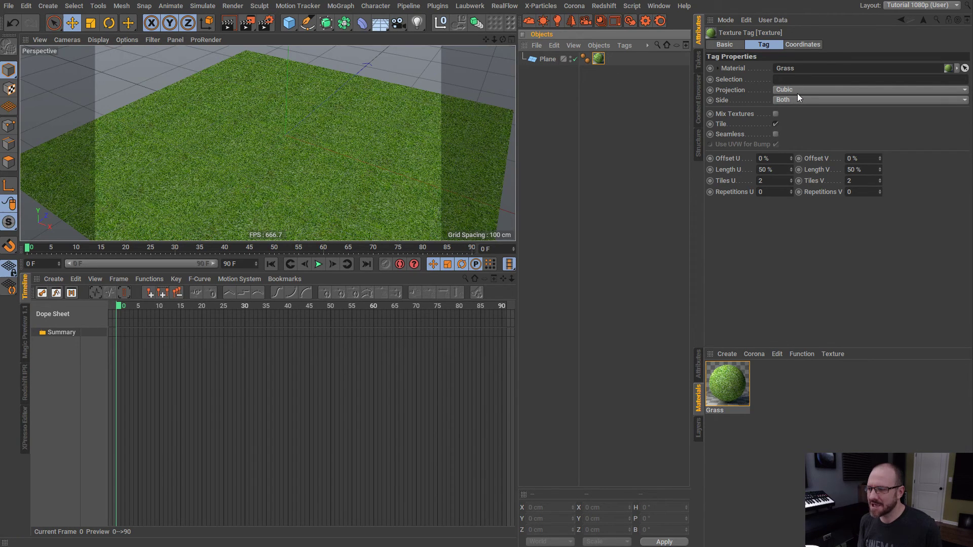
left_click(730, 392)
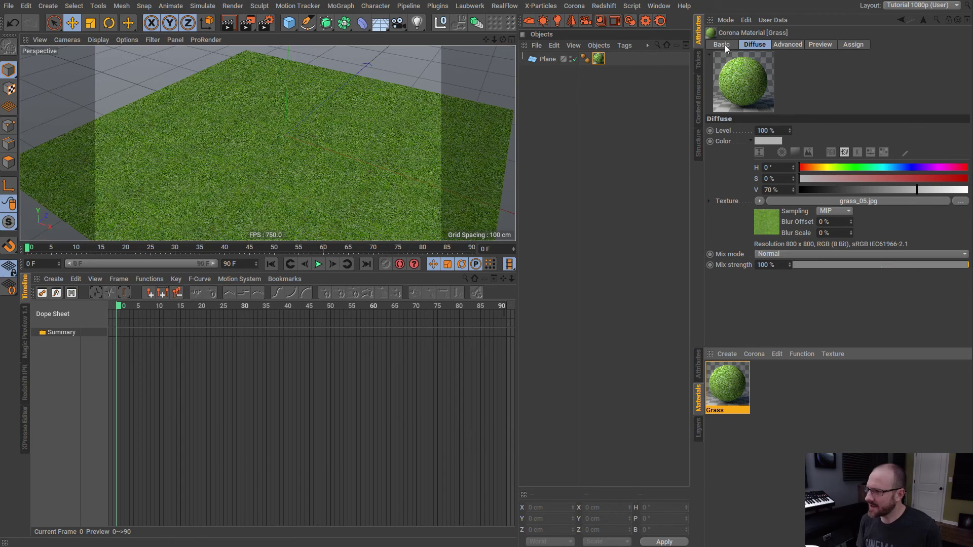
left_click(724, 45)
left_click(767, 172)
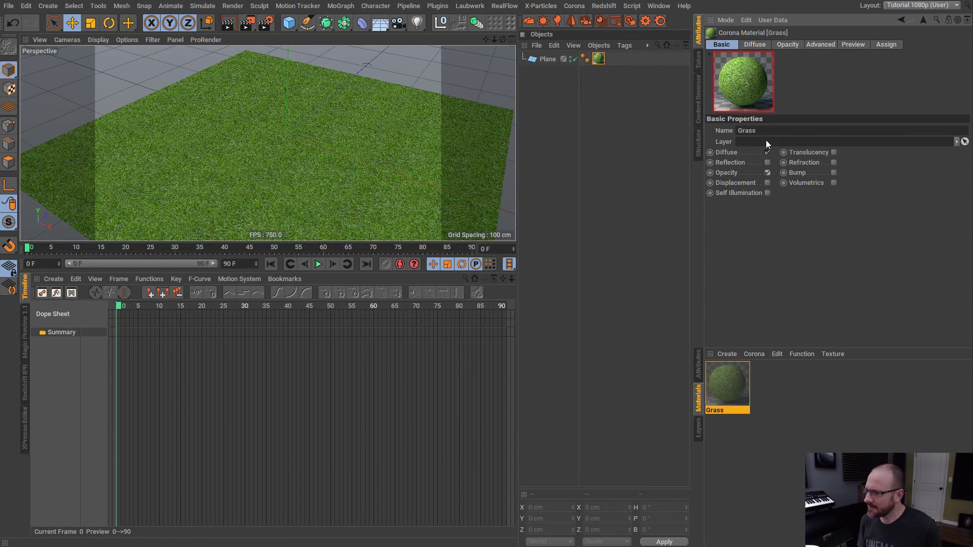
Load a Gradient into the Grass opacity and set its type to 2D - Circular
left_click(789, 45)
left_click(760, 201)
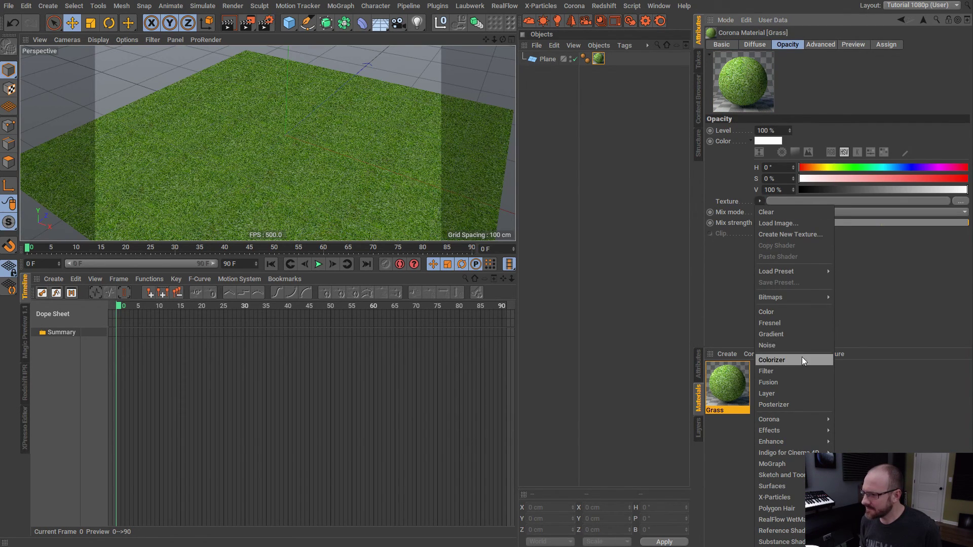
left_click(788, 329)
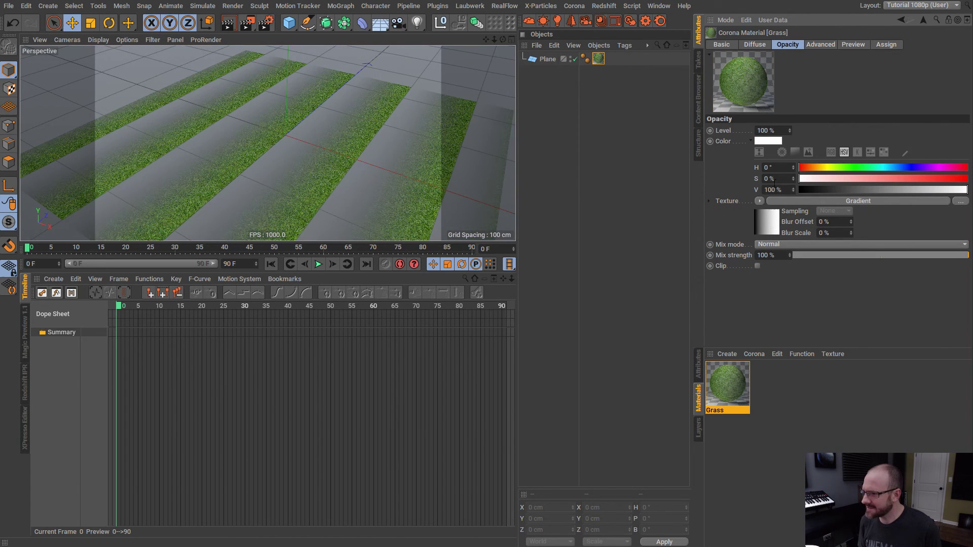
left_click(791, 201)
left_click(768, 144)
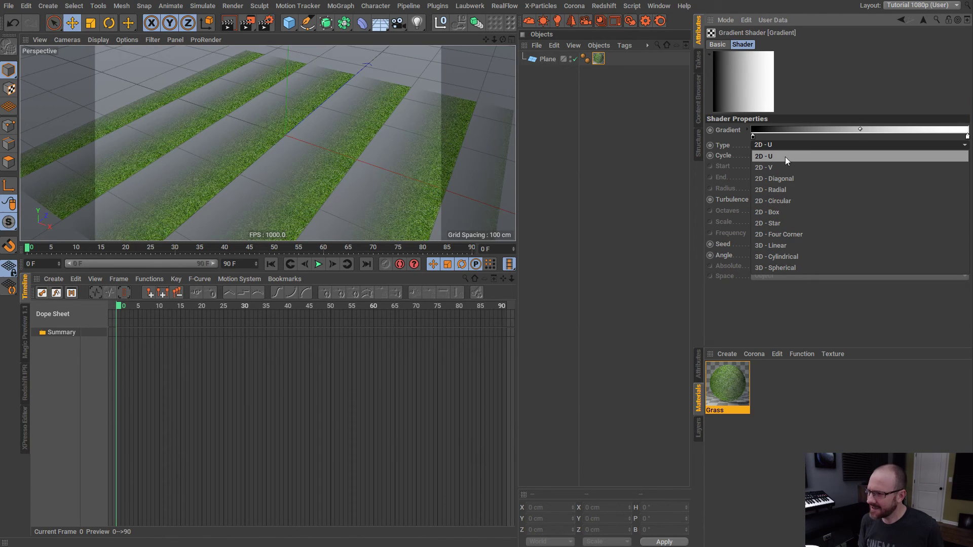
left_click(785, 201)
Move the gradient knots to invert and sharpen it into round grass patches
left_click_drag(752, 136, 896, 137)
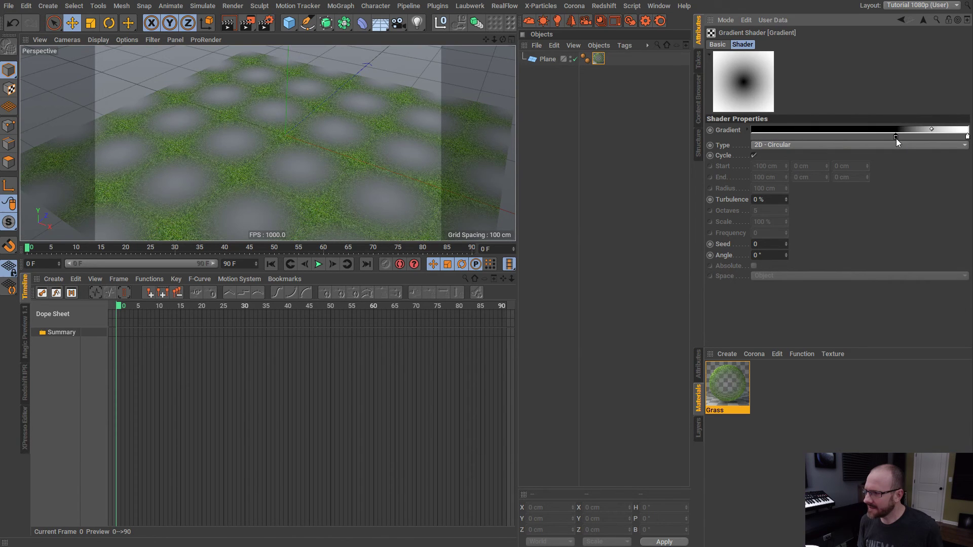
left_click_drag(968, 137, 922, 136)
left_click_drag(843, 137, 831, 137)
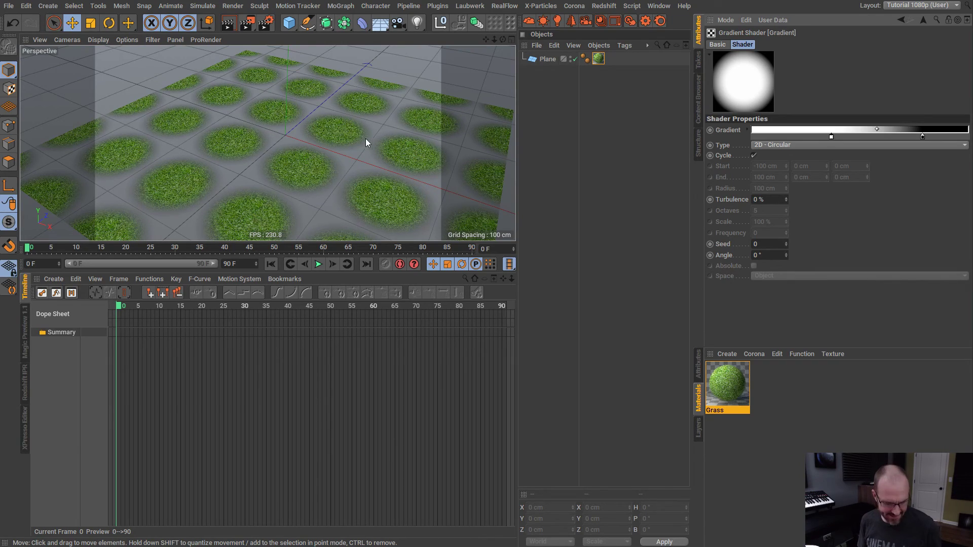
left_click_drag(376, 142, 334, 173, "alt")
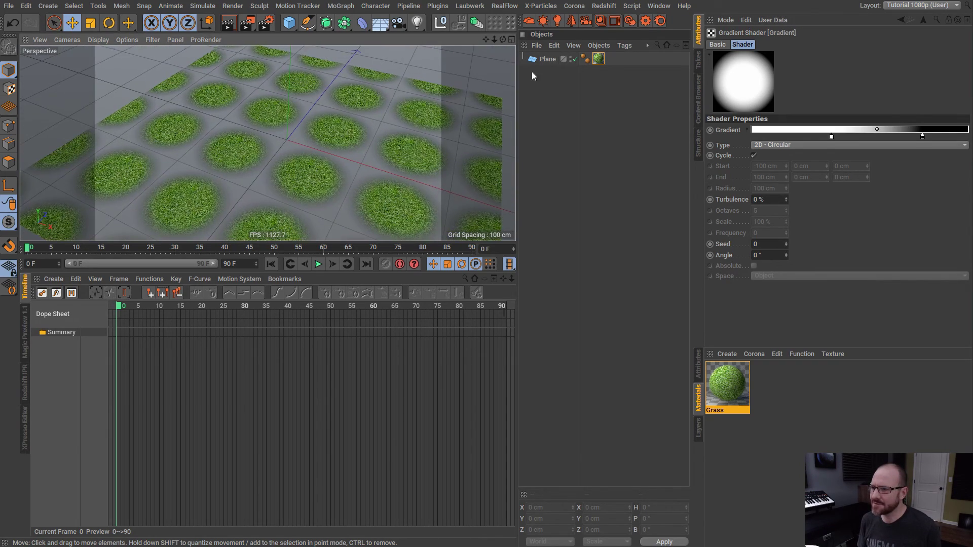
left_click(598, 59)
left_click_drag(354, 71, 310, 135, "alt")
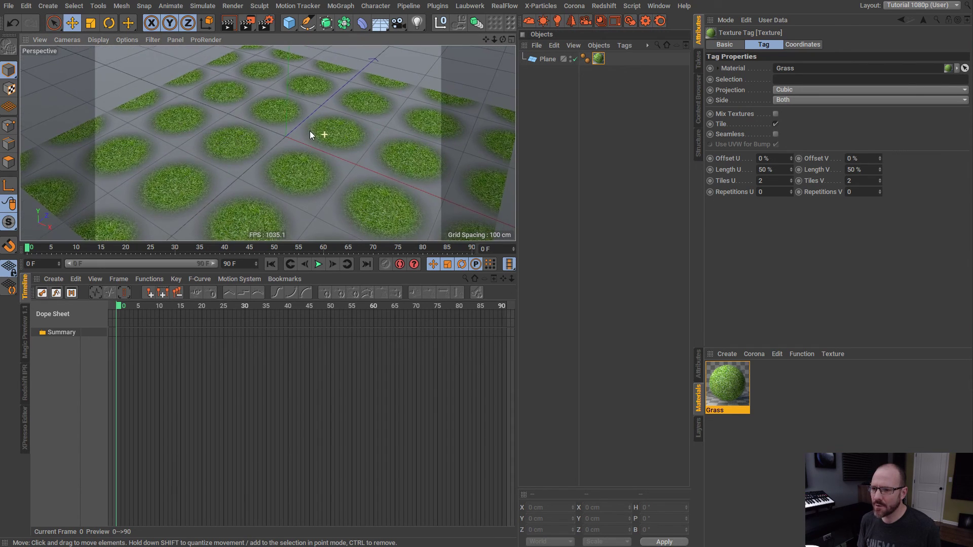
left_click(737, 389)
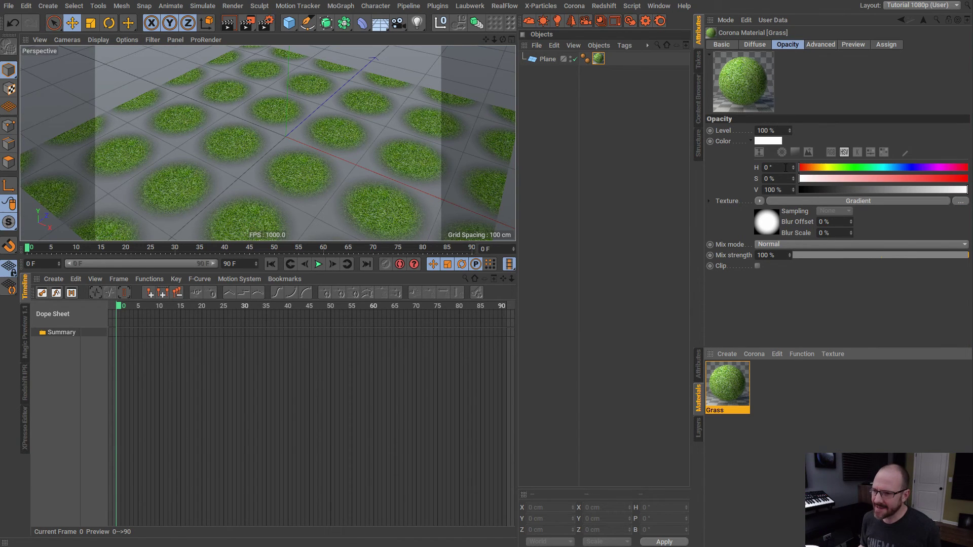
mouse_move(341, 146)
left_mouse_down("alt")
mouse_move(343, 132)
mouse_move(347, 143)
left_mouse_up("alt")
Create a second Corona material next to Grass
left_click(767, 429)
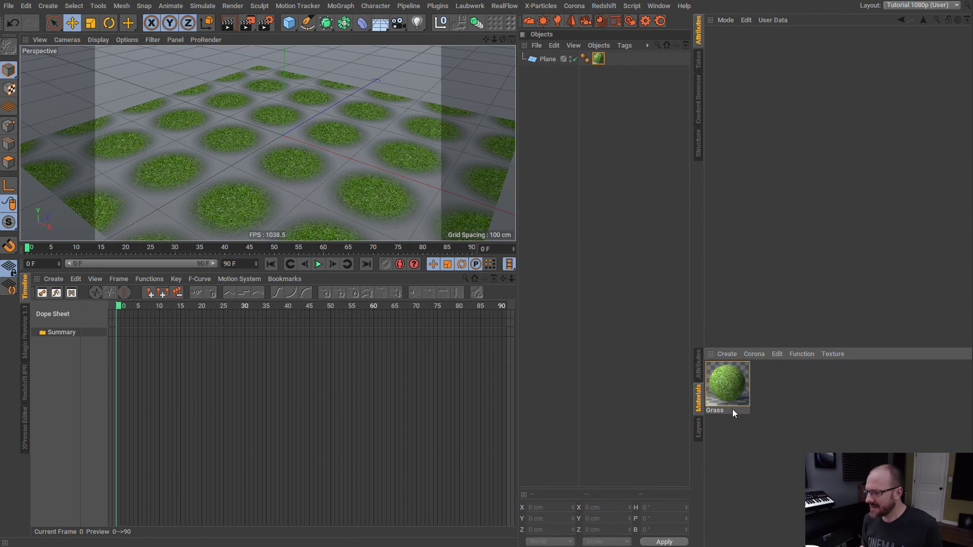
left_click(742, 403)
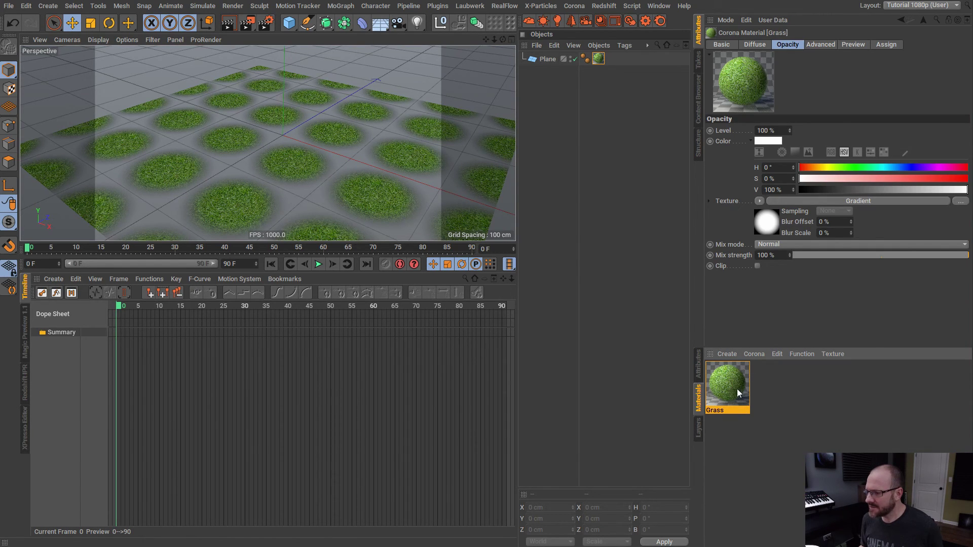
left_click(754, 354)
left_click(776, 370)
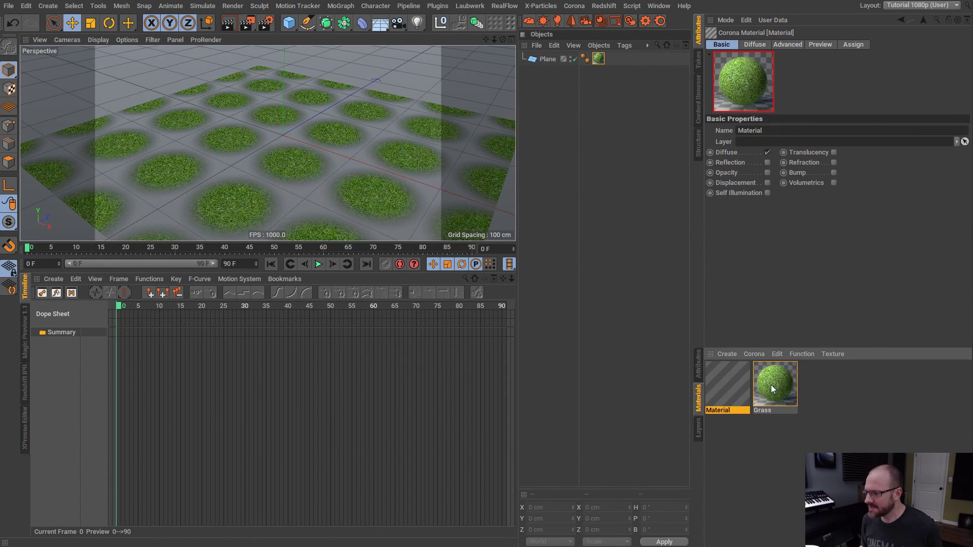
Name the new material 'opacity Map'
double_click(719, 411)
key("BackSpace")
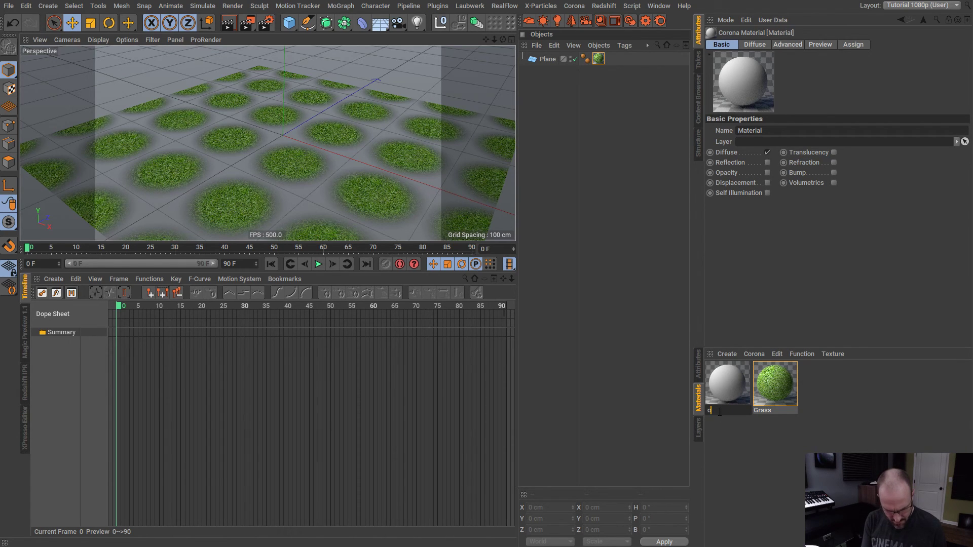
type("opasit")
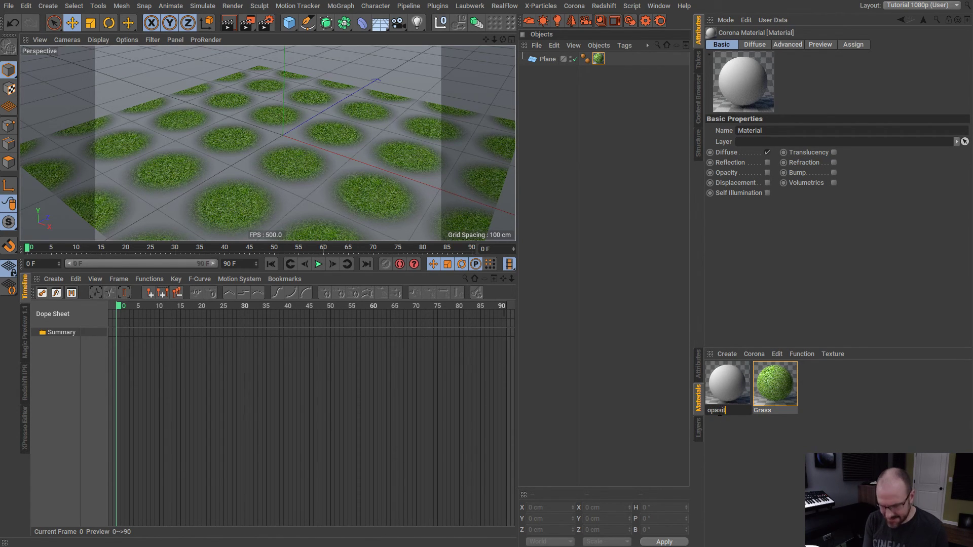
type("yc")
key("BackSpace")
key("BackSpace")
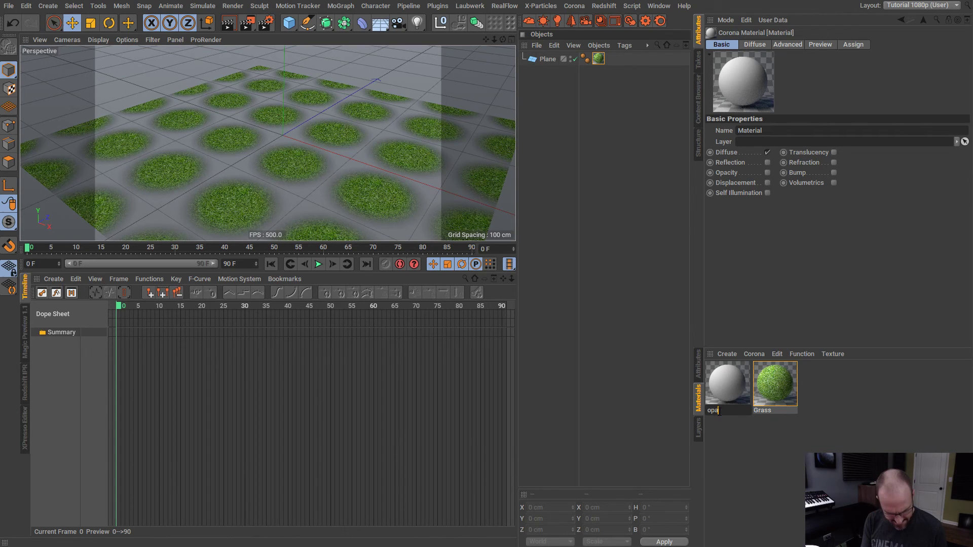
type("city")
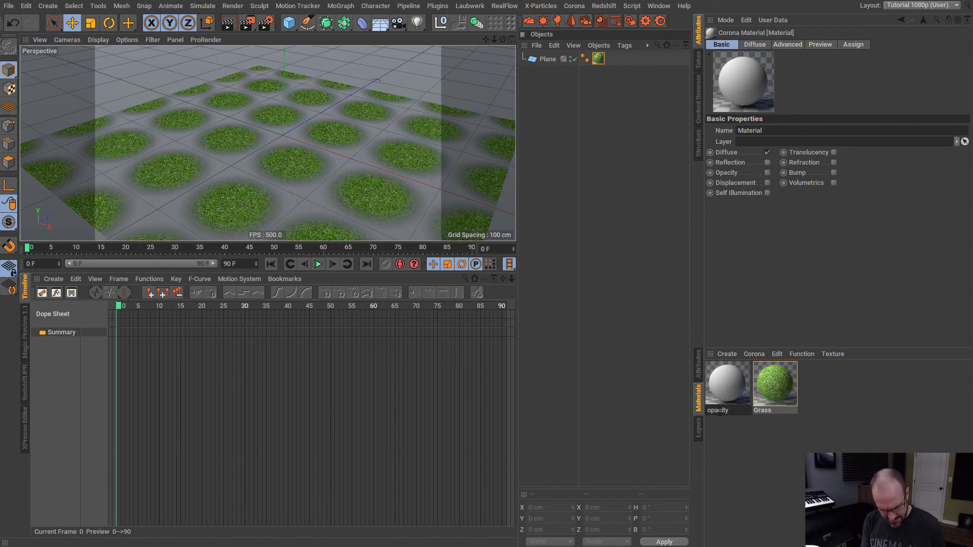
type(" Map")
key("Return")
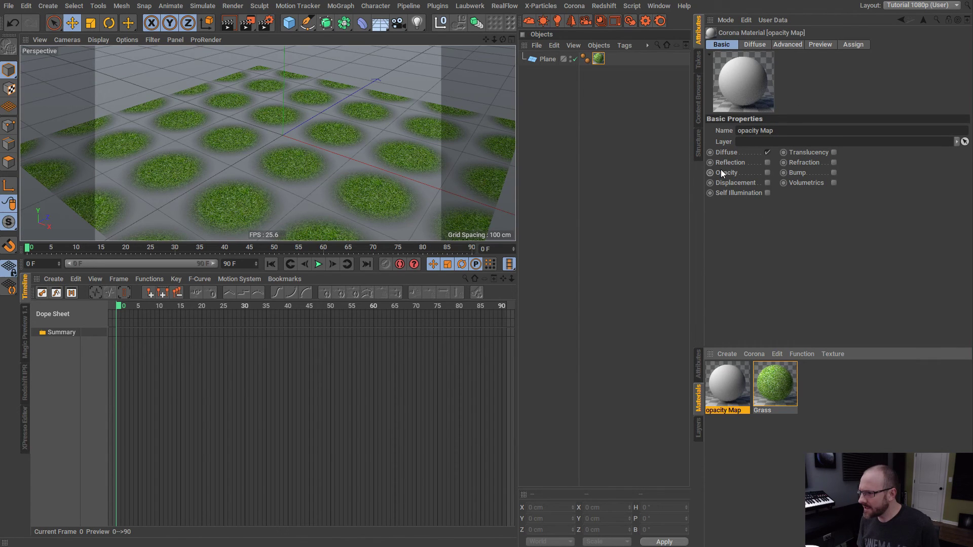
Disable Diffuse, enable Opacity, and paste Grass's gradient shader into opacity Map's opacity
left_click(766, 152)
left_click(767, 172)
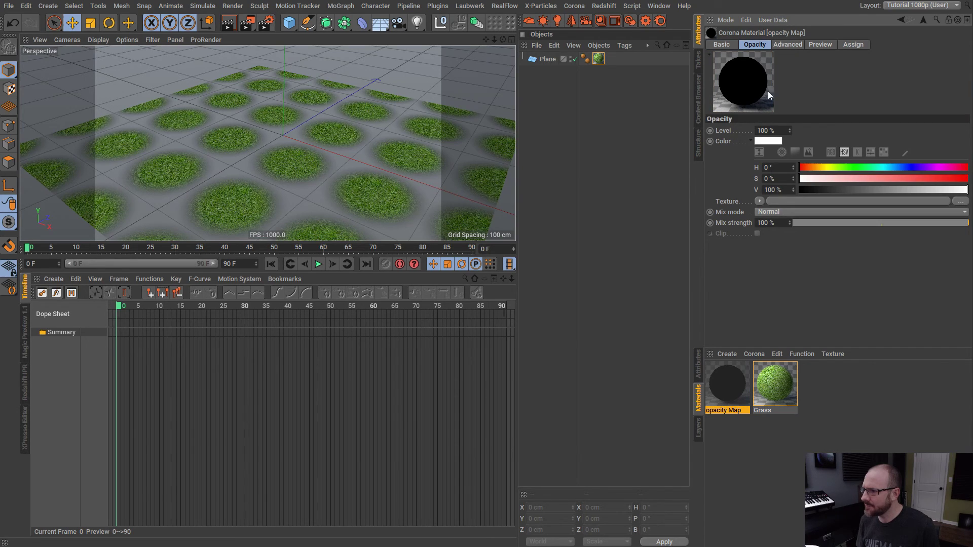
left_click(775, 384)
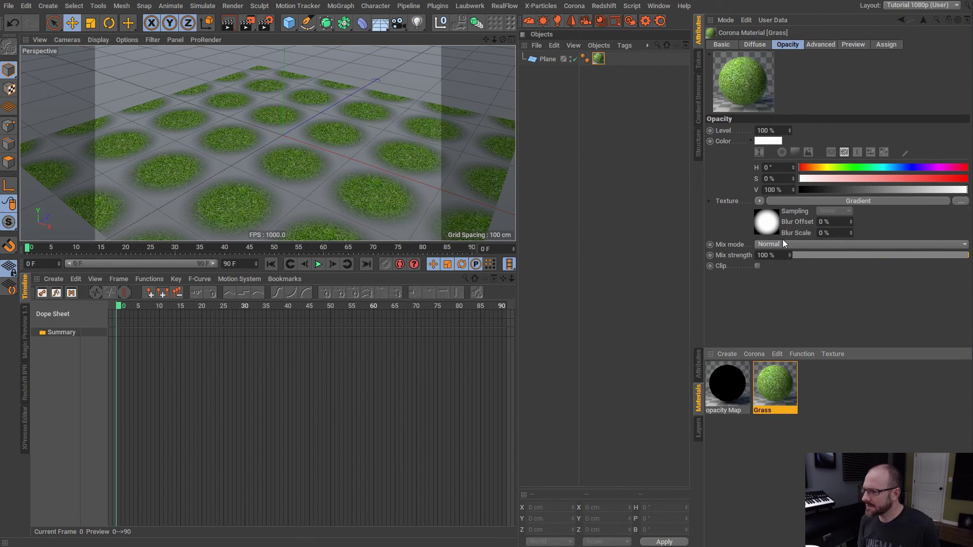
left_click(759, 202)
left_click(783, 261)
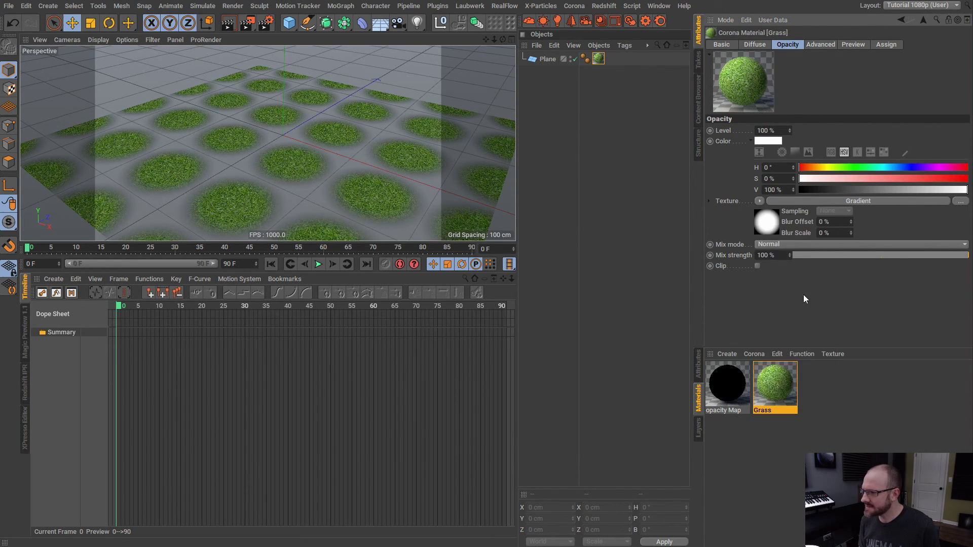
left_click(727, 384)
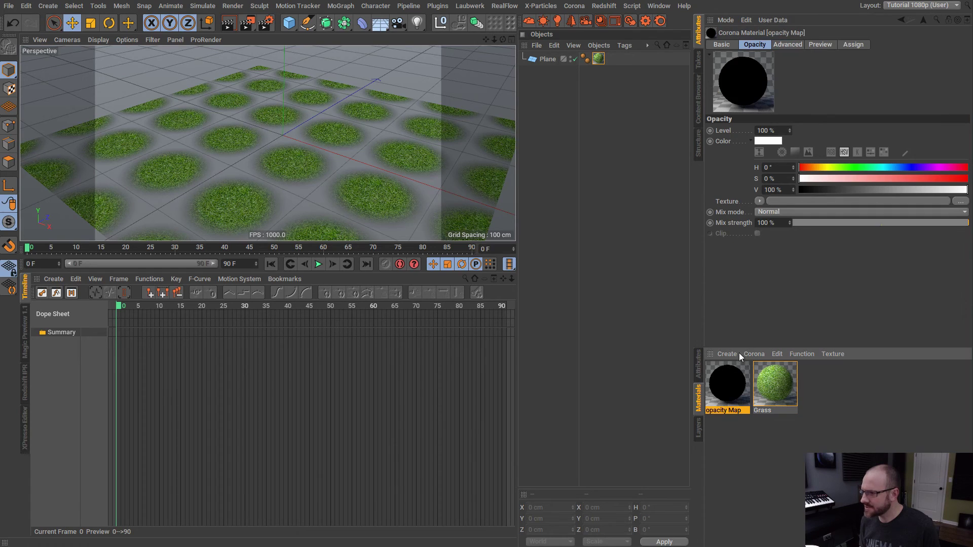
left_click(759, 201)
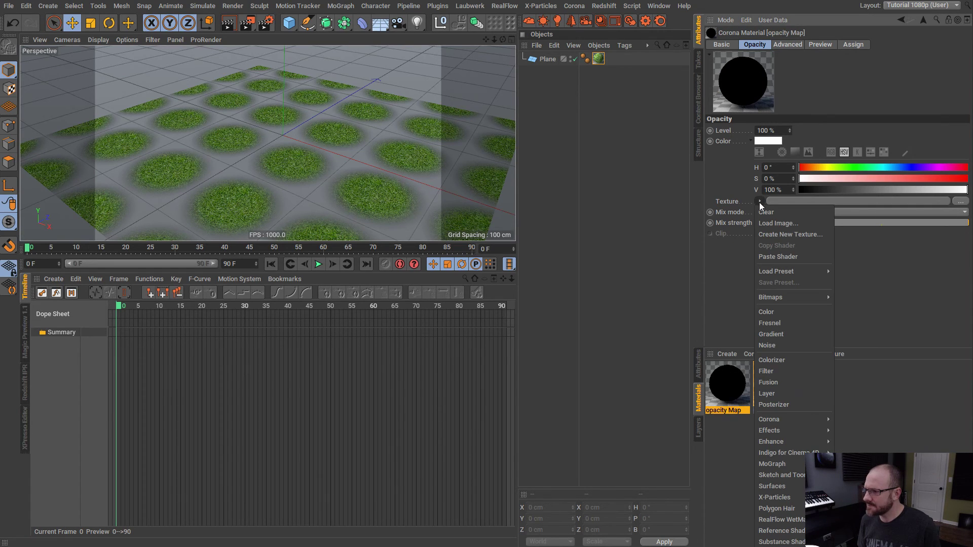
left_click(789, 257)
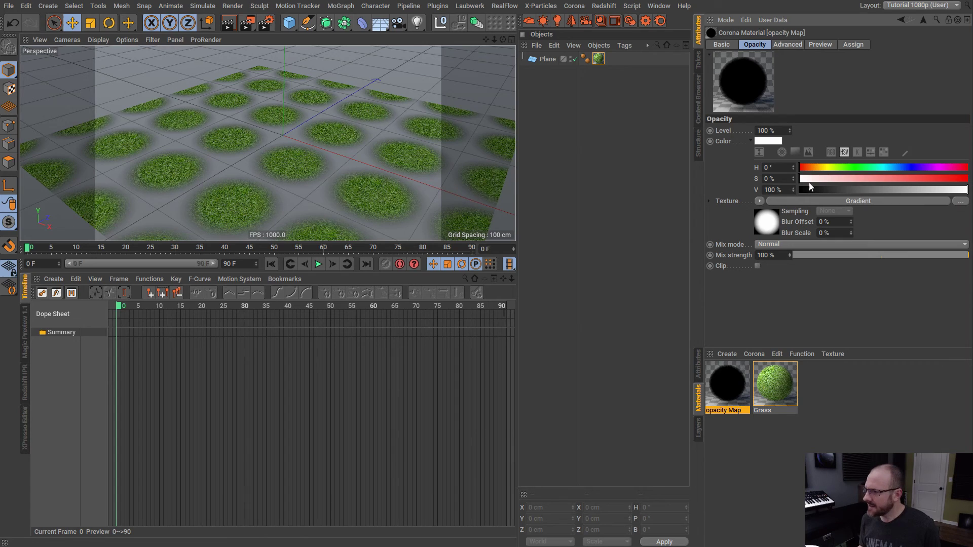
Enable Refraction on opacity Map with an IOR of 1
left_click(722, 45)
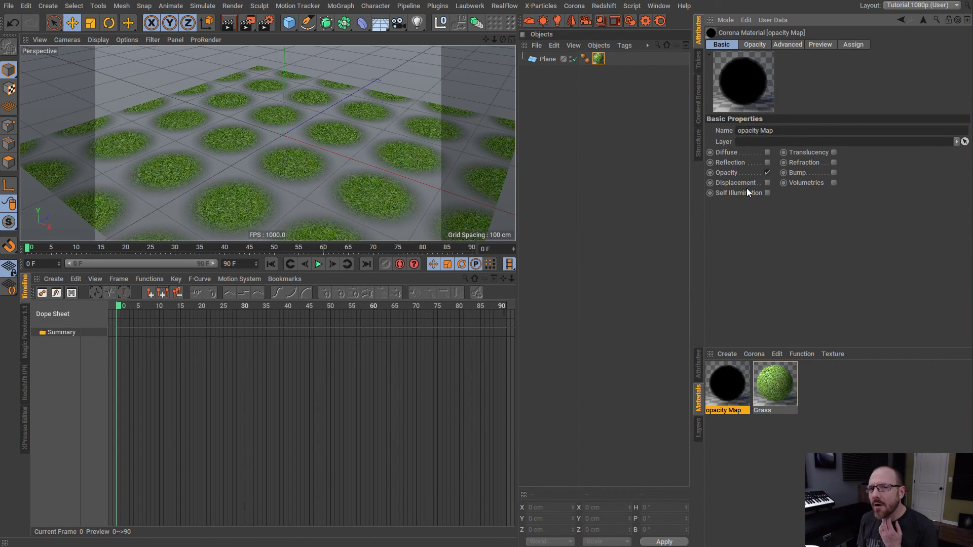
left_click(833, 162)
left_click(755, 44)
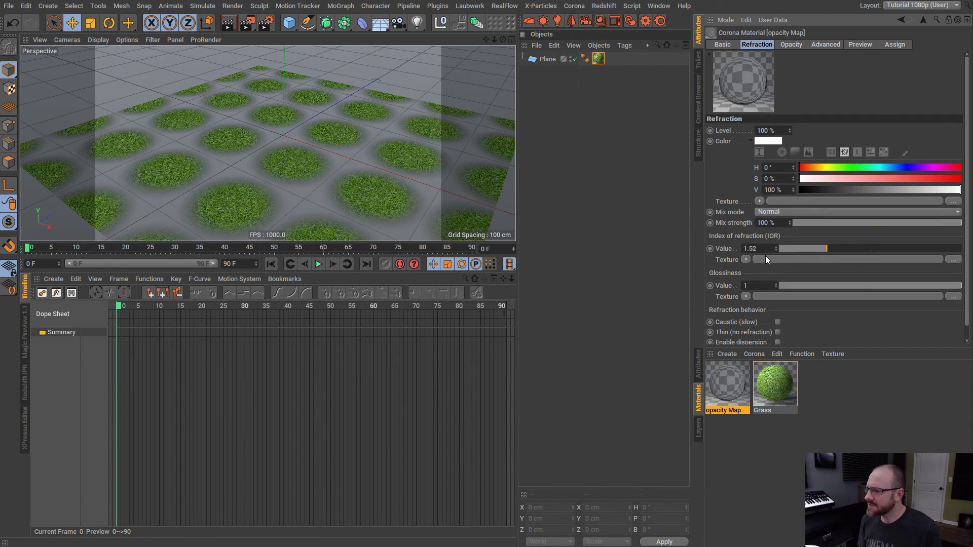
type("1")
key("Return")
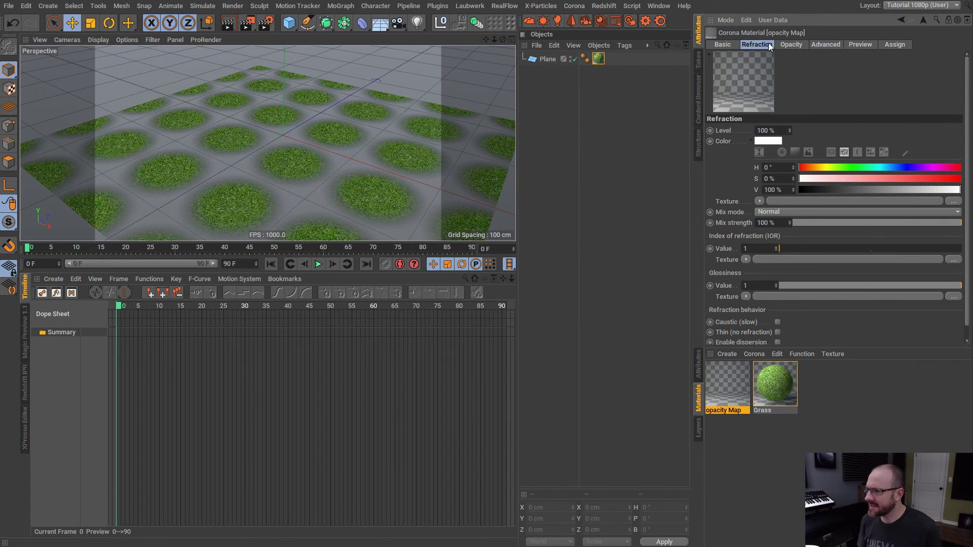
Apply the opacity Map material to the Plane
left_click_drag(733, 392, 612, 103)
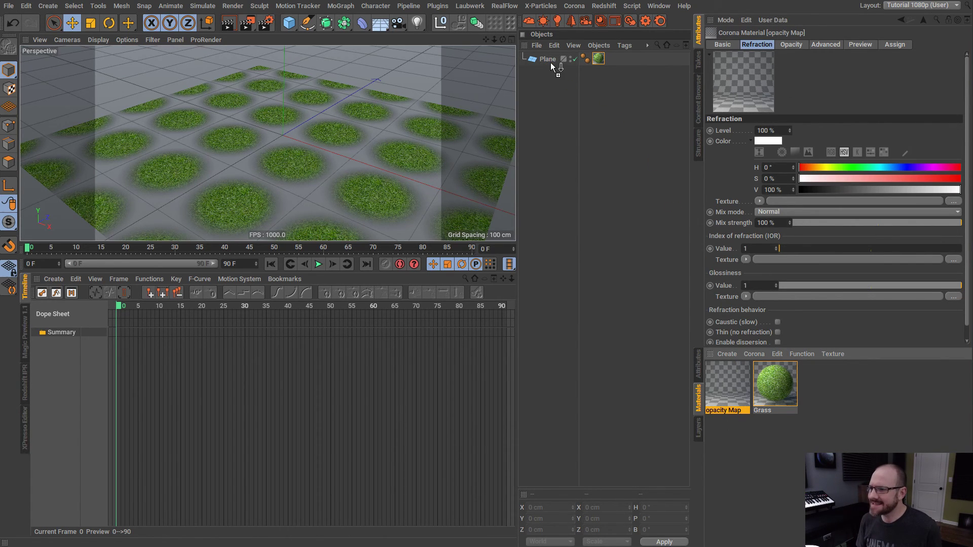
left_click_drag(551, 63, 552, 61)
left_click(564, 96)
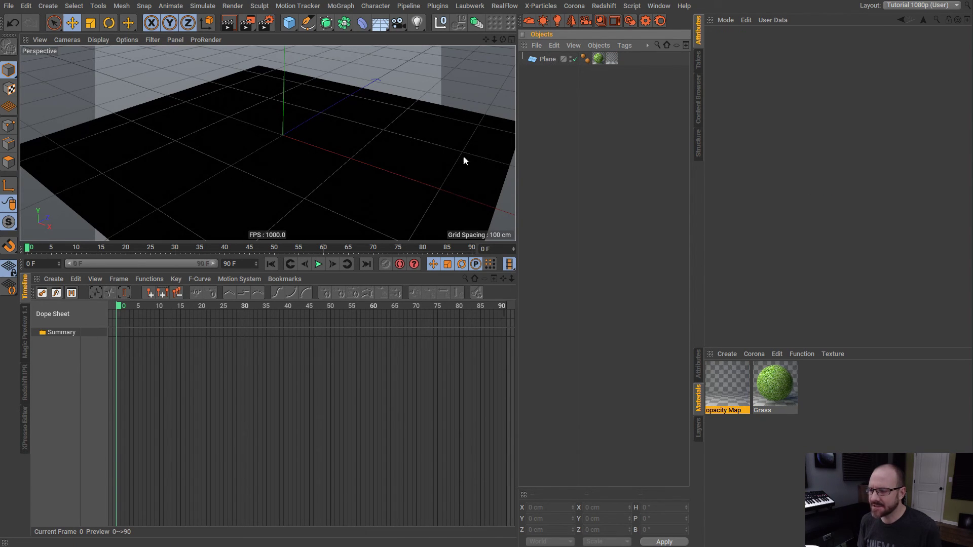
Start the Corona interactive render and add a Corona Sun/Sky and a Corona camera
left_click(631, 22)
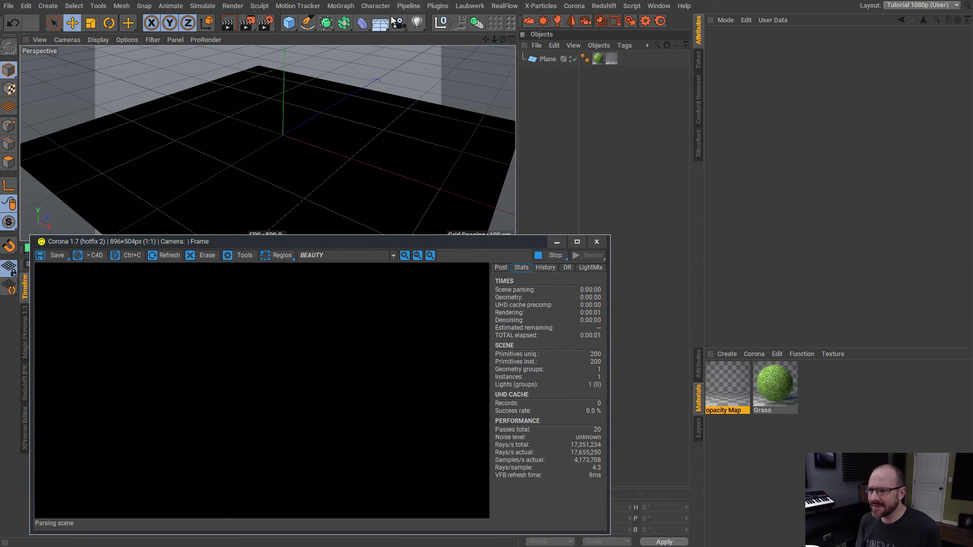
left_click(542, 21)
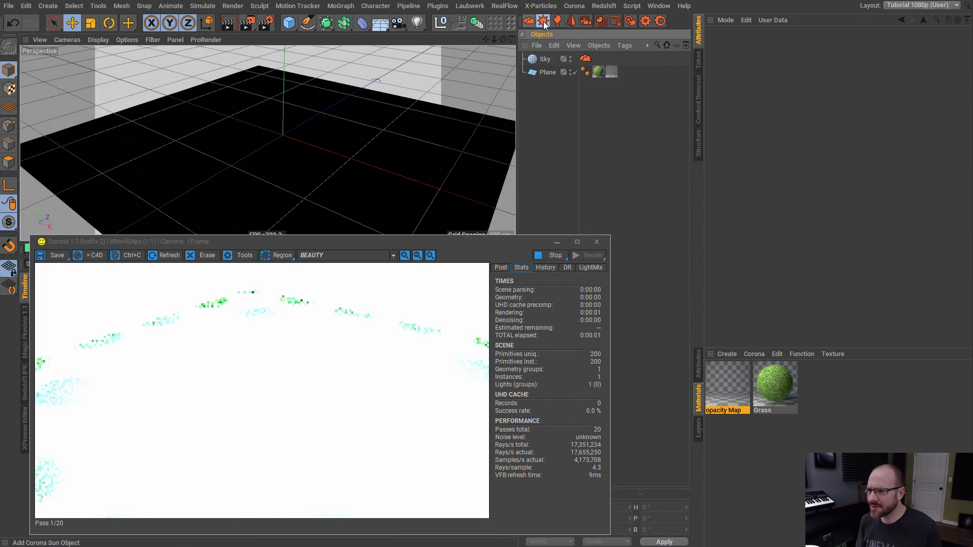
left_click(586, 20)
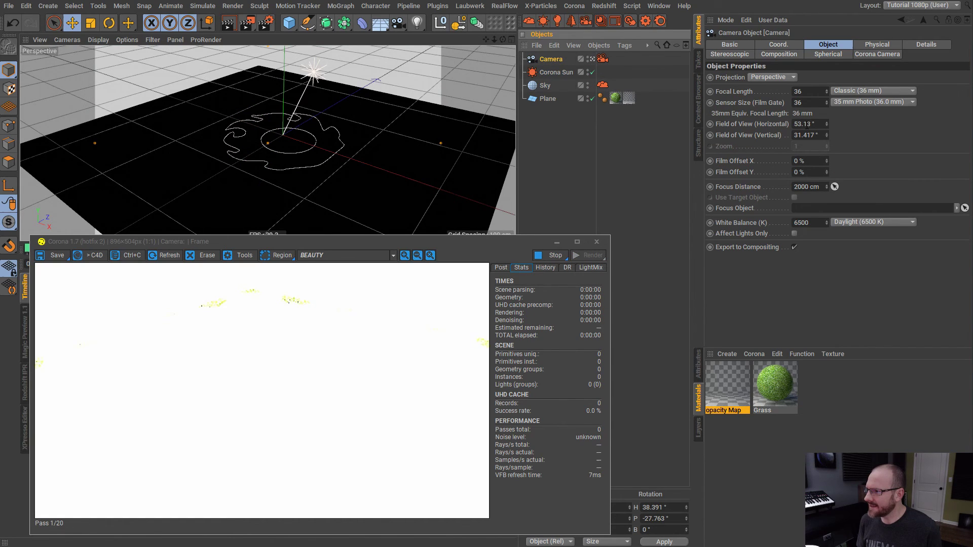
Set the camera's Corona tag Exposure to -5.5 and restart the interactive render
left_click(602, 58)
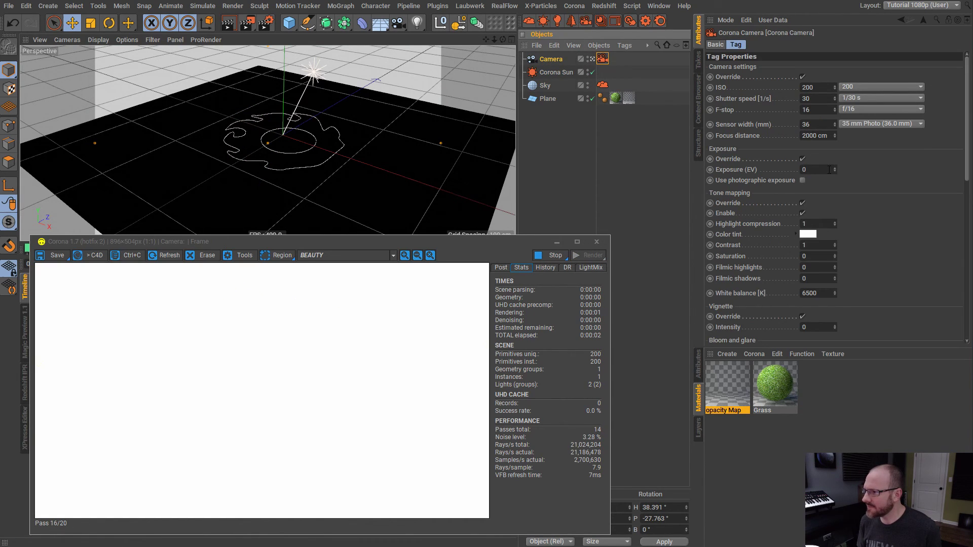
key("BackSpace")
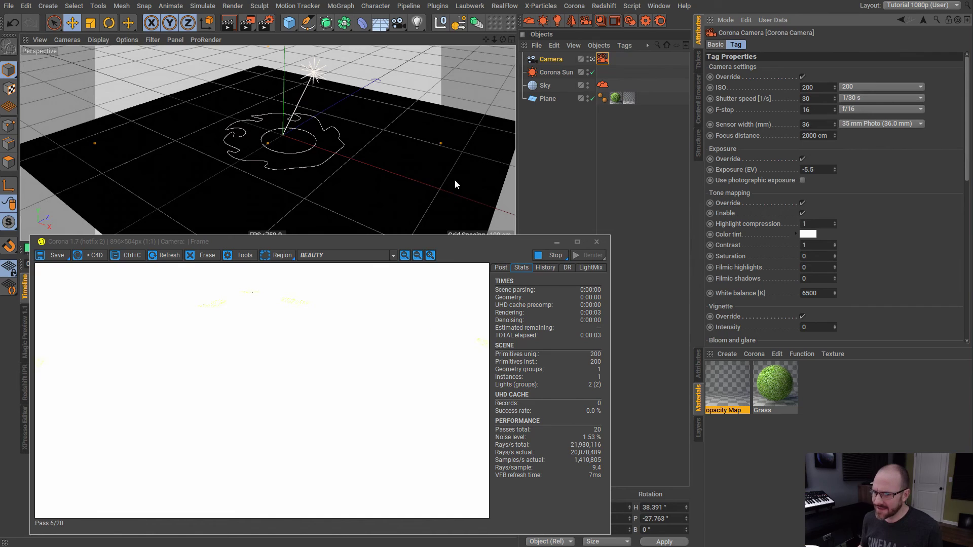
left_click(551, 255)
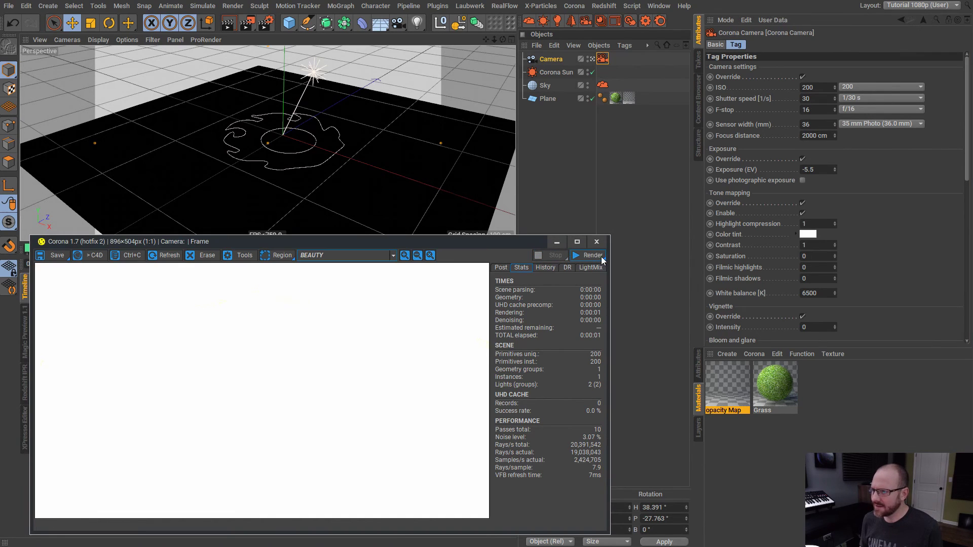
left_click(629, 24)
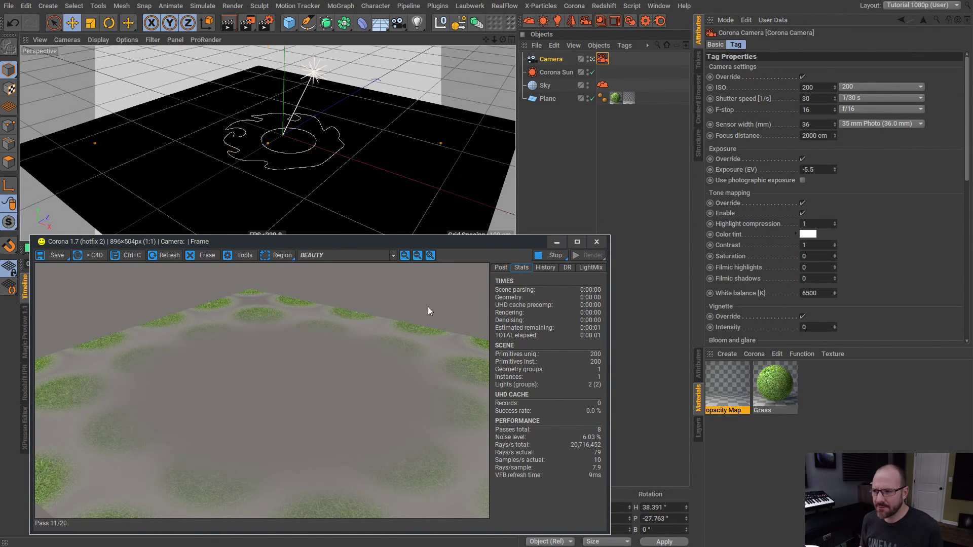
left_click(582, 161)
Turn off Grass opacity, tighten opacity Map's gradient knots, and place opacity Map after Grass
left_click(775, 388)
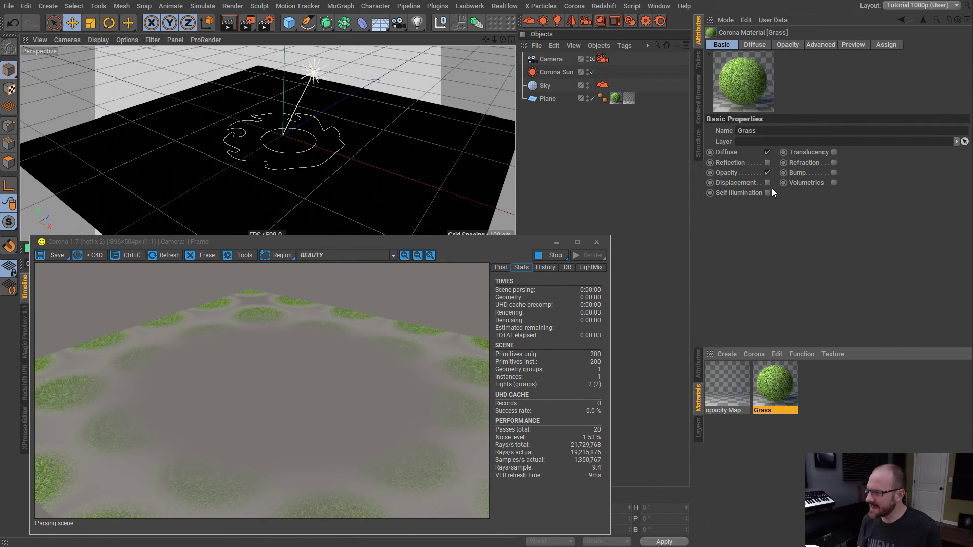
left_click(768, 172)
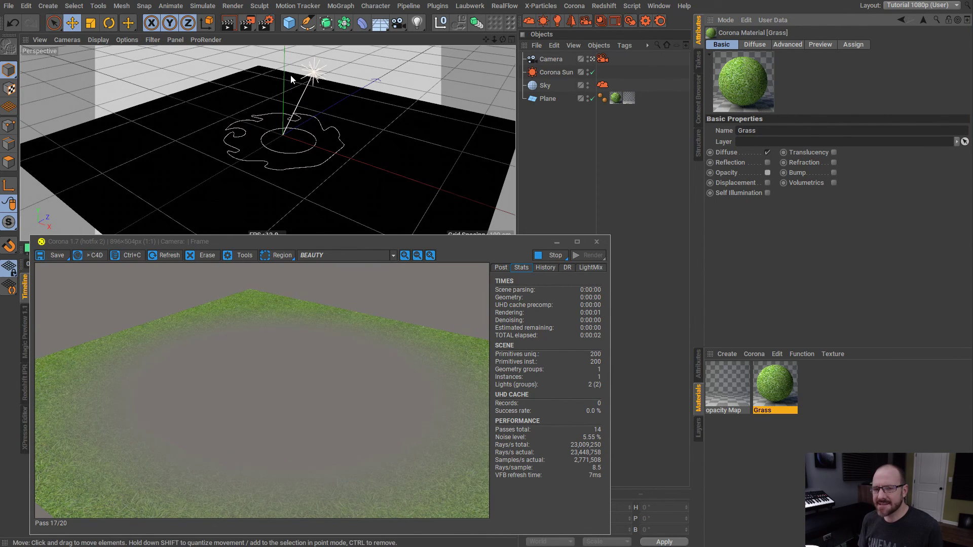
left_click(728, 390)
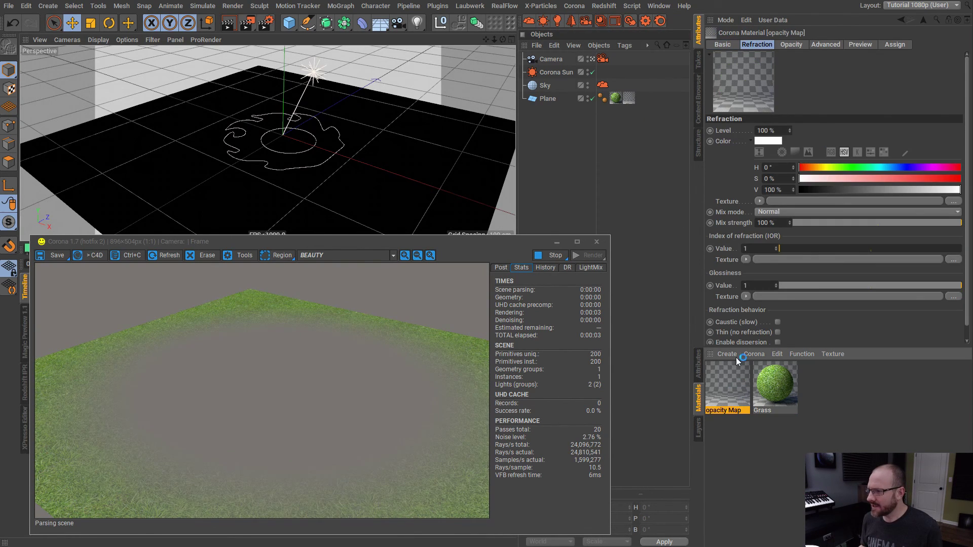
left_click(793, 44)
left_click(774, 225)
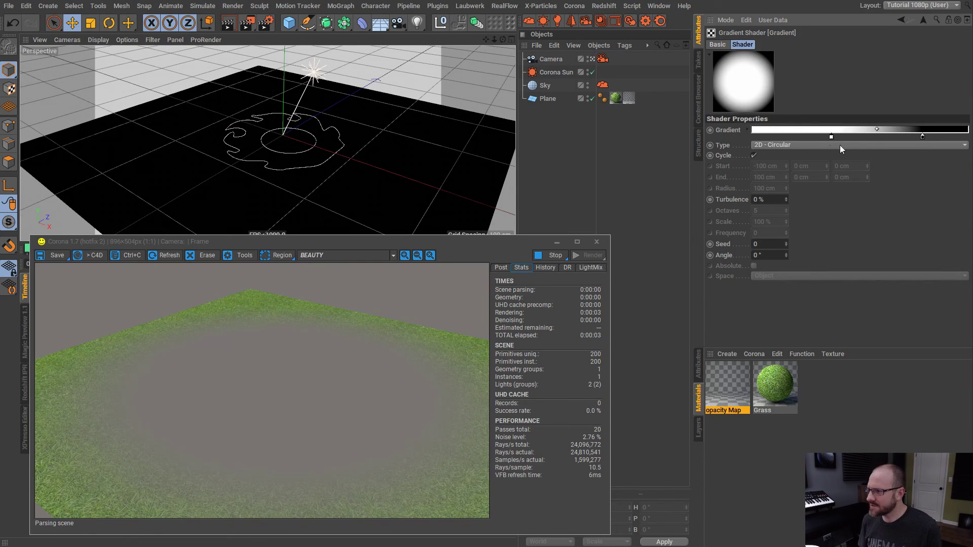
mouse_move(832, 136)
left_mouse_down()
mouse_move(941, 135)
mouse_move(837, 135)
left_mouse_up()
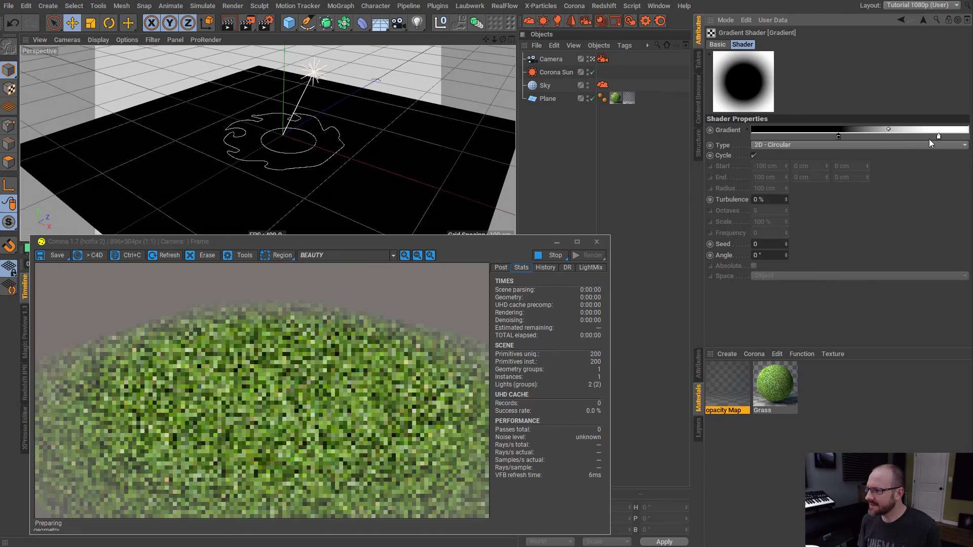
left_click_drag(930, 135, 902, 138)
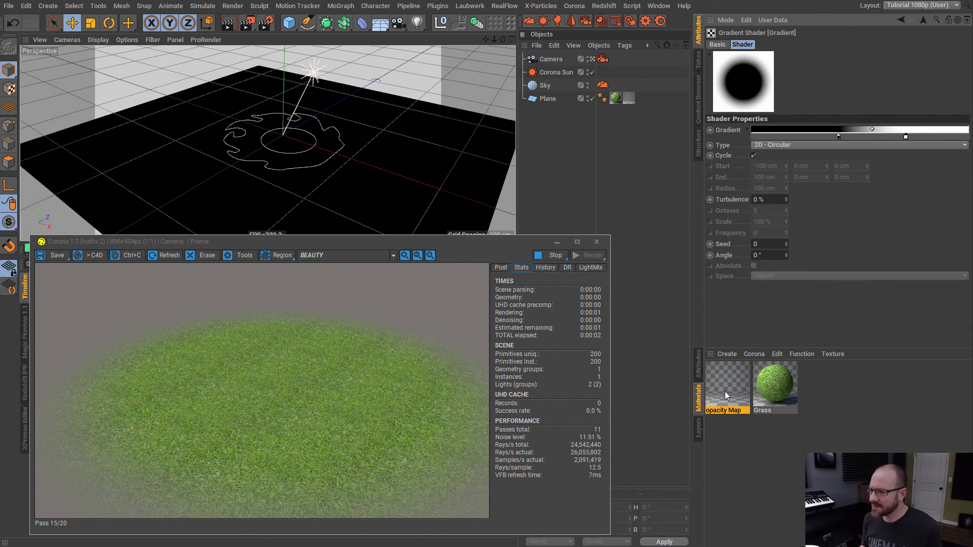
left_click_drag(725, 391, 805, 392)
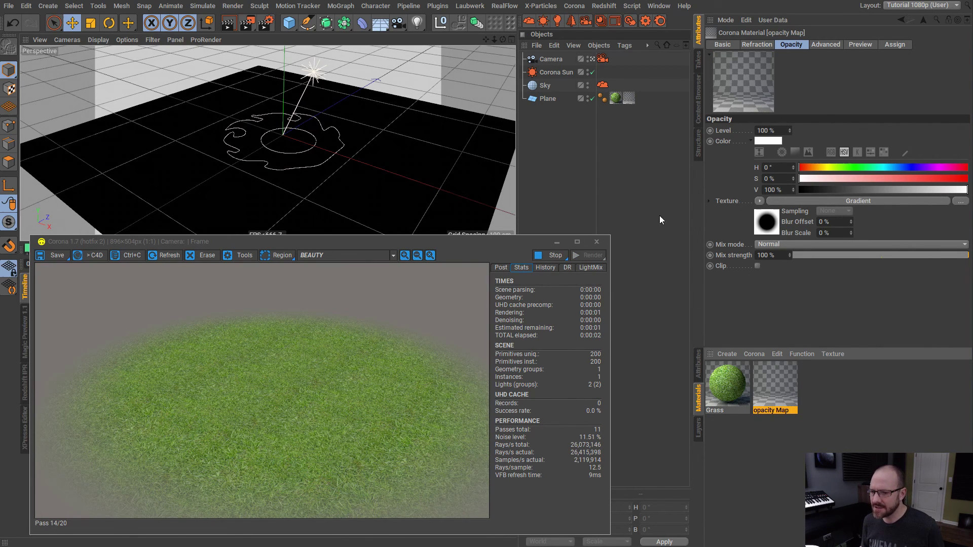
left_click(615, 103)
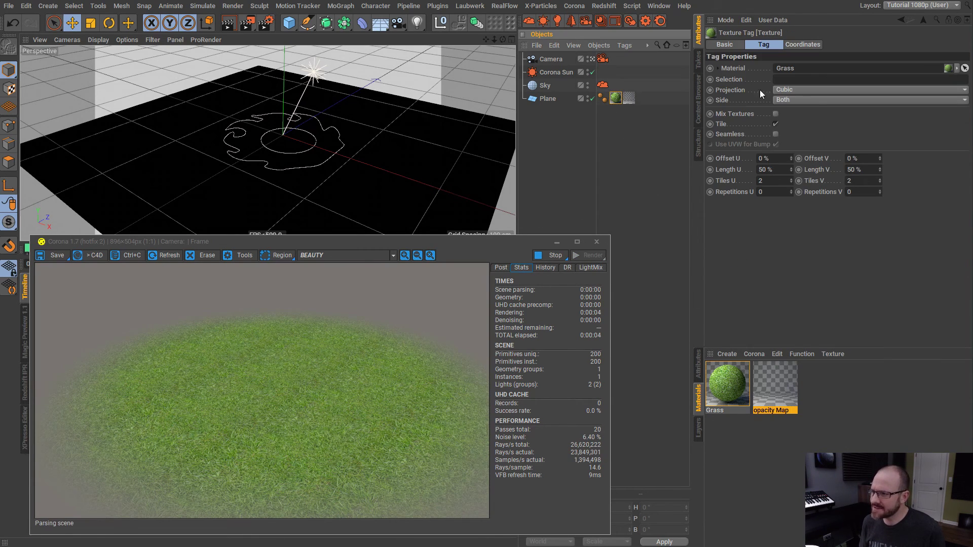
left_click(628, 97)
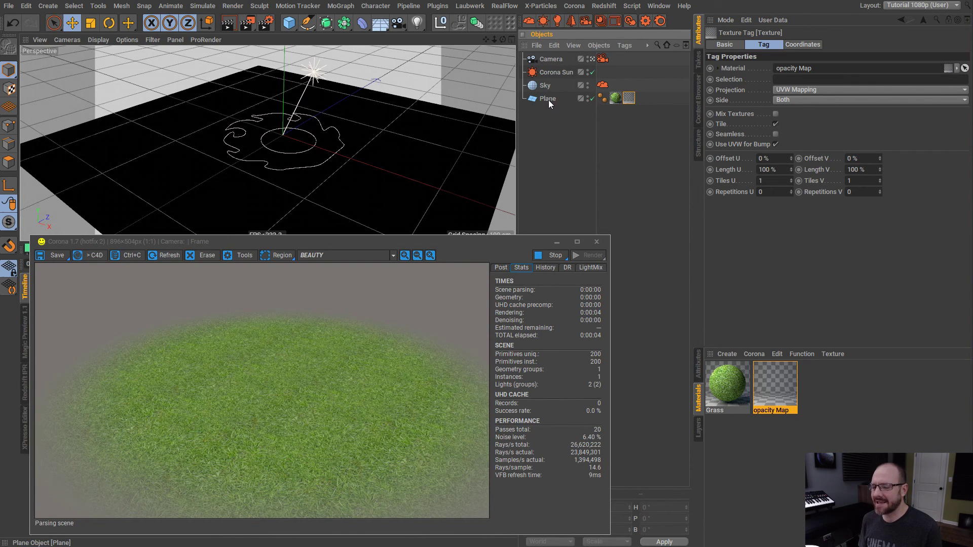
left_click_drag(296, 133, 300, 145, "alt")
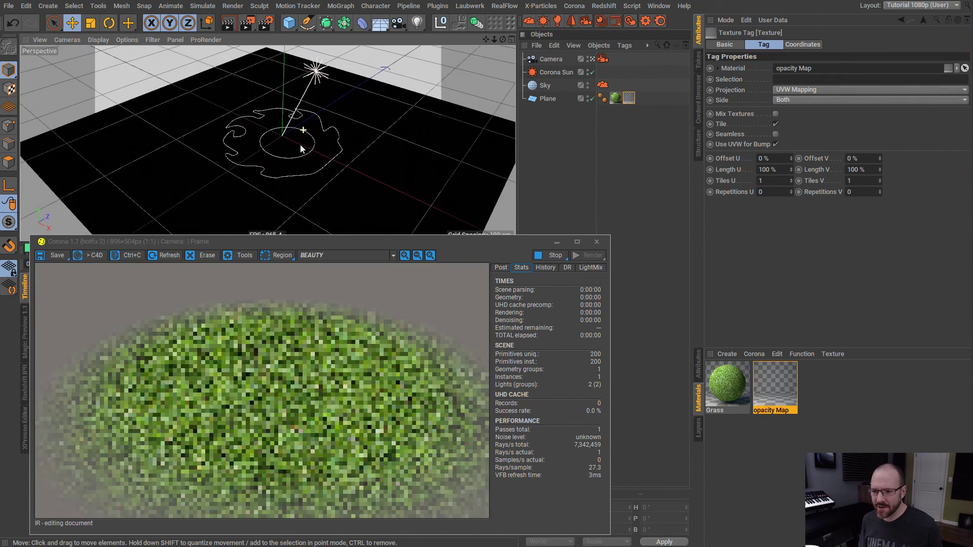
mouse_move(300, 145)
right_mouse_down("alt")
mouse_move(295, 127)
mouse_move(281, 131)
mouse_move(290, 130)
right_mouse_up("alt")
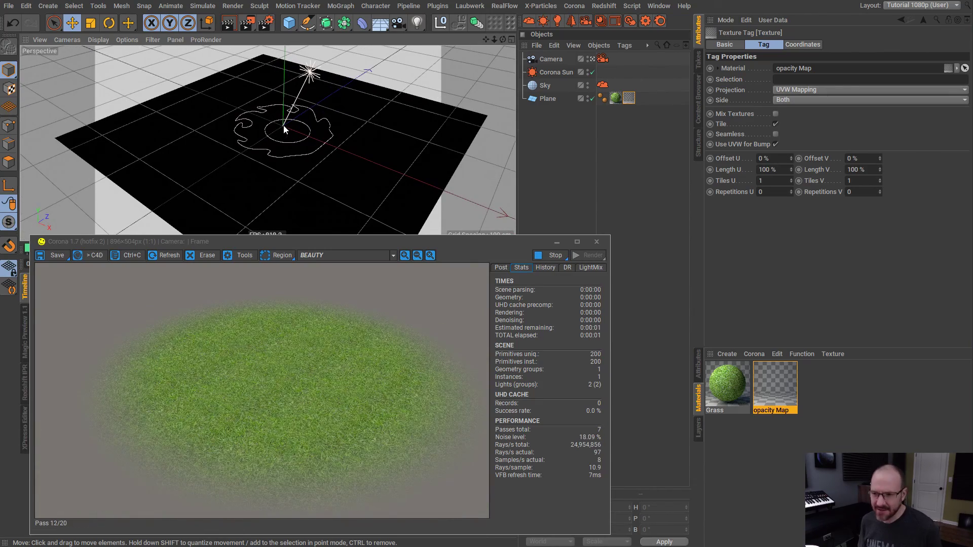
Add a Sphere primitive and raise it on Y to rest on the grass
scroll(278, 128, "up", 3)
left_click_drag(289, 22, 503, 57)
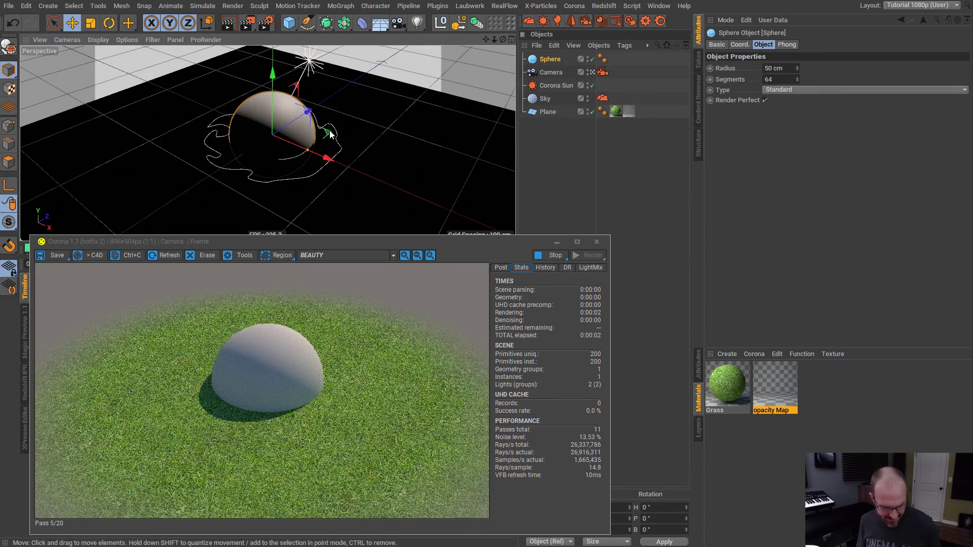
left_click_drag(330, 134, 296, 131)
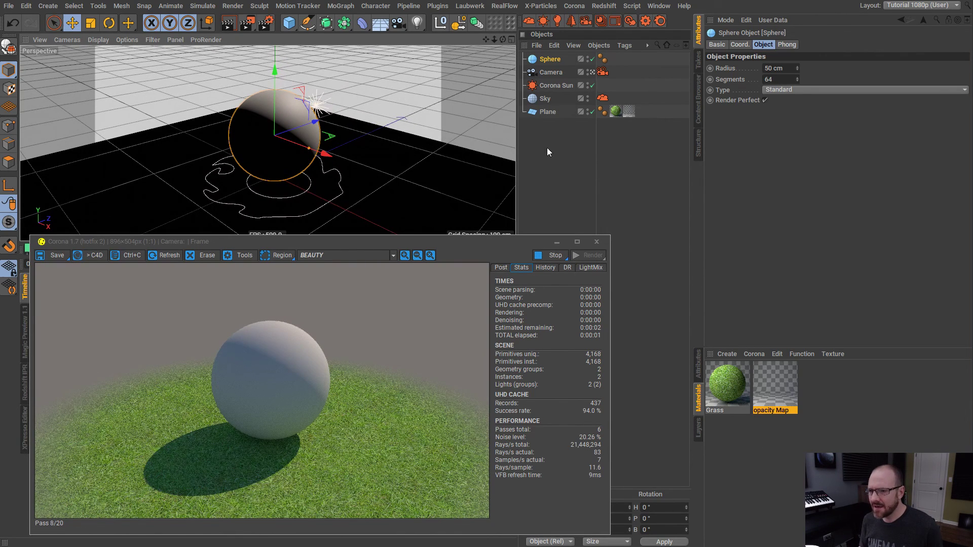
Create a new blank Corona Material in the Material Manager
left_click(836, 405)
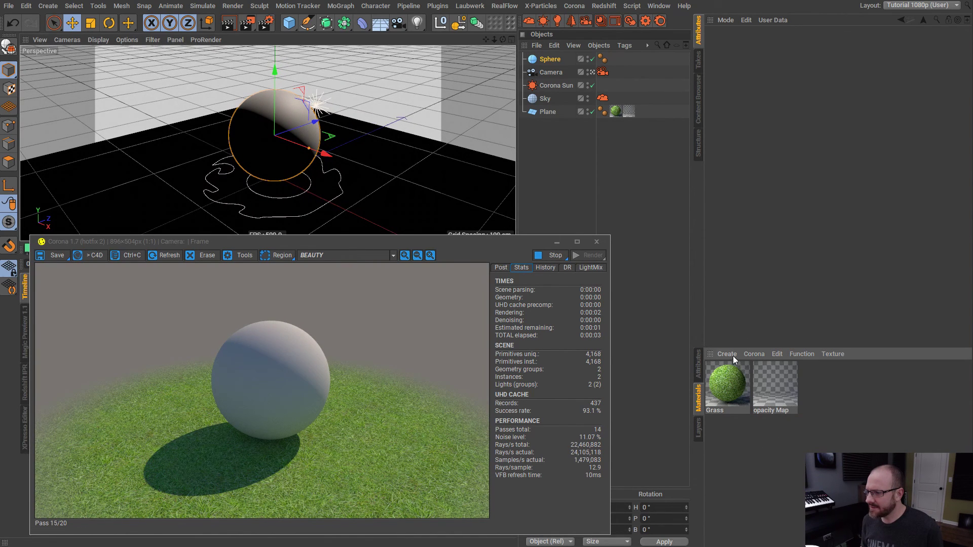
left_click(754, 355)
left_click(774, 372)
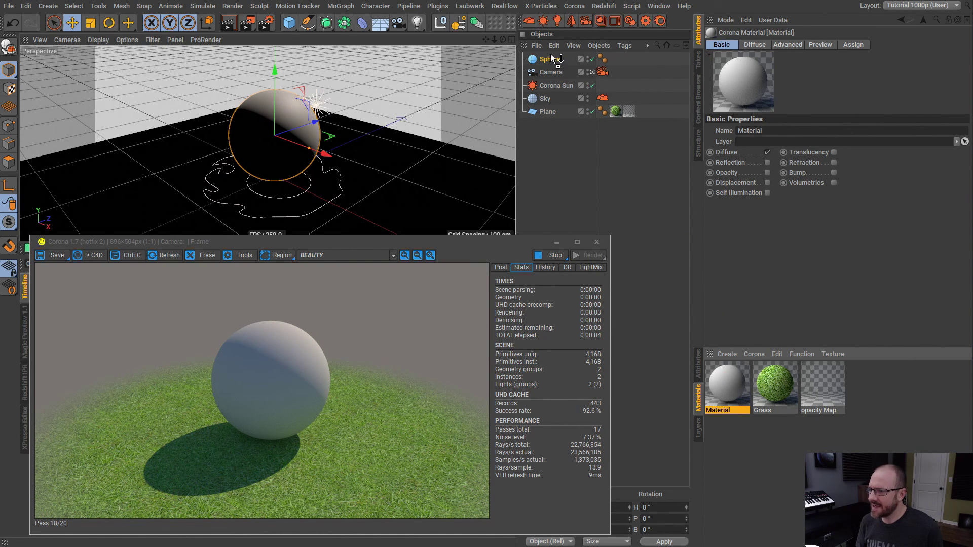
Apply the new material to the Sphere with Diffuse color H 206, S 67, V 70
left_click_drag(552, 57, 551, 59)
left_click(735, 401)
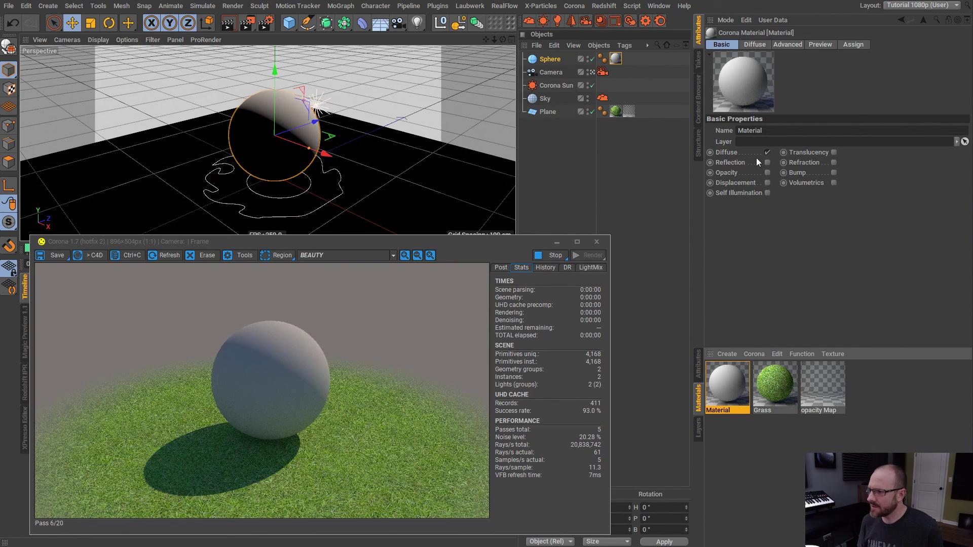
left_click(755, 45)
left_click_drag(819, 168, 895, 168)
left_click(912, 179)
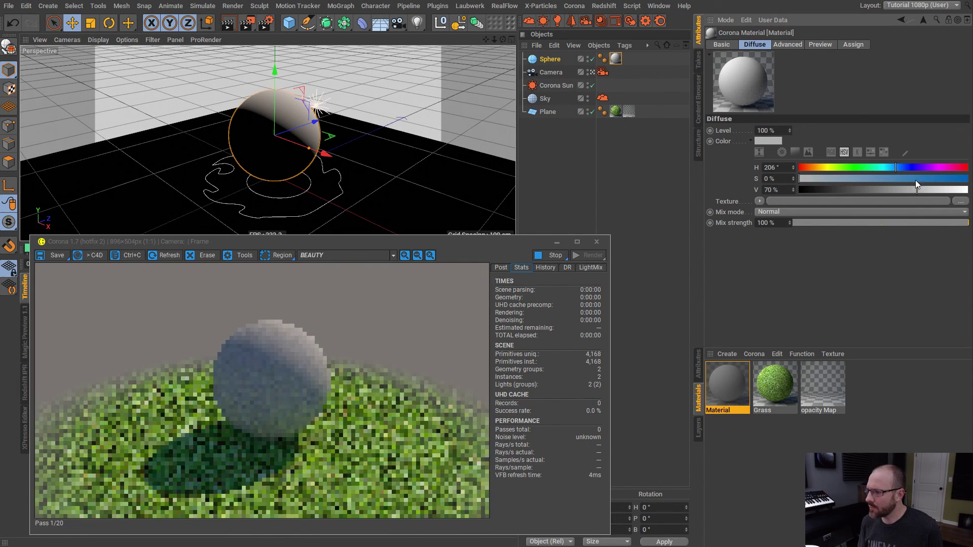
left_click(917, 190)
Enable Reflection on the blue material, then duplicate it
left_click(725, 45)
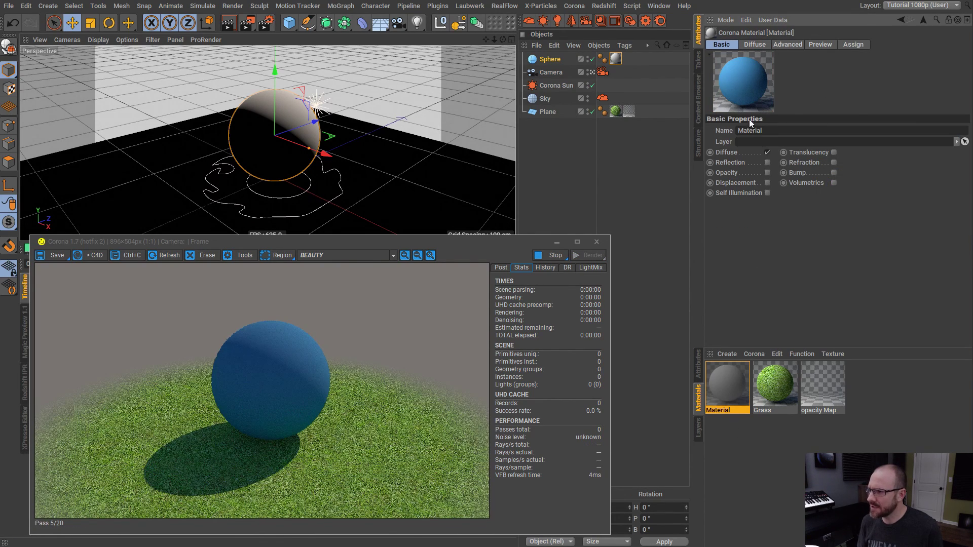
left_click(768, 163)
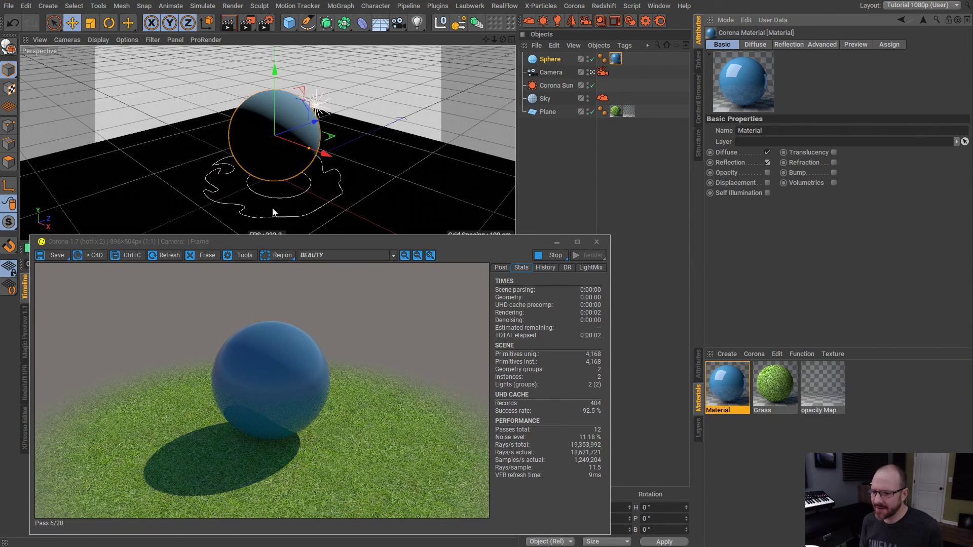
mouse_move(297, 122)
left_mouse_down("alt")
mouse_move(250, 123)
mouse_move(297, 114)
mouse_move(290, 120)
left_mouse_up("alt")
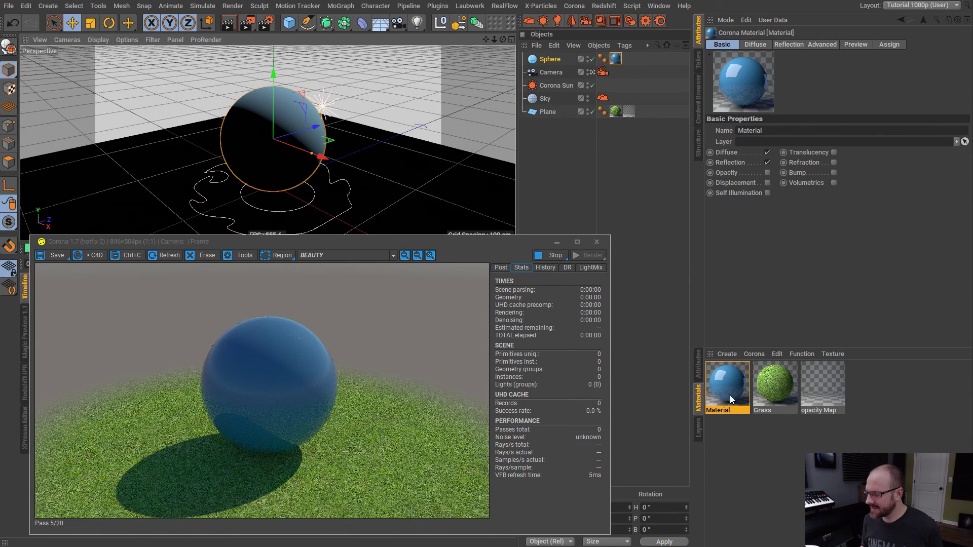
left_click_drag(730, 395, 749, 393, "ctrl")
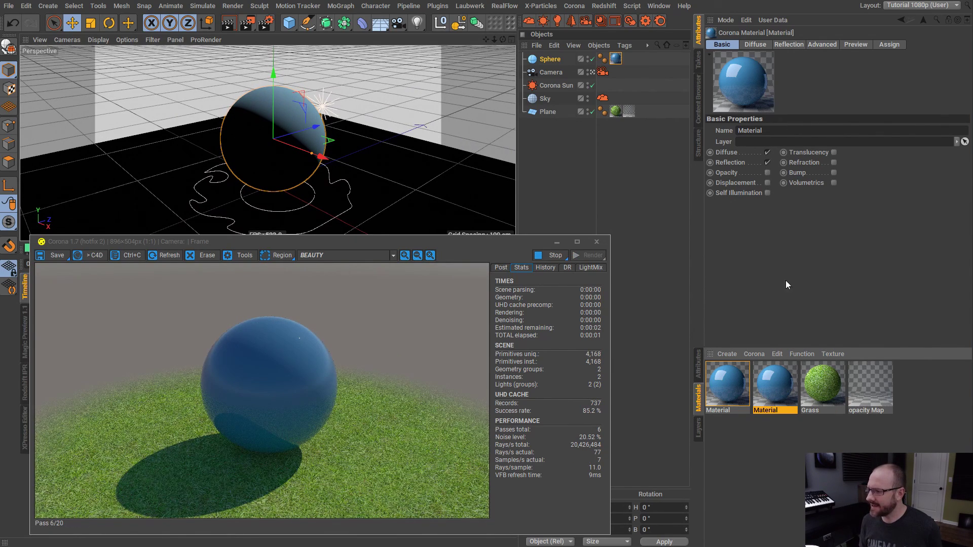
Make the copied material's Diffuse near-white with S 0% and V 88%
left_click(755, 44)
left_click_drag(833, 178, 799, 178)
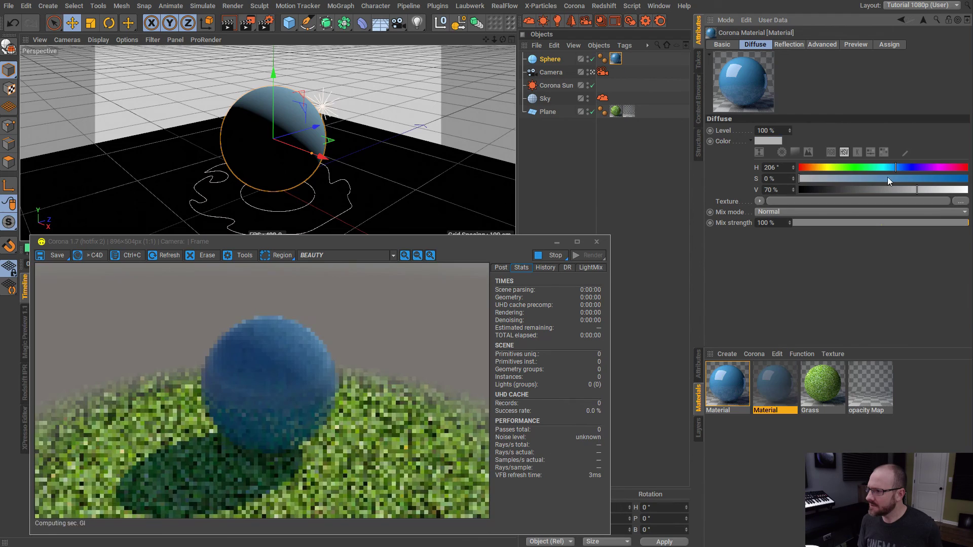
left_click_drag(920, 190, 948, 190)
left_click(772, 391)
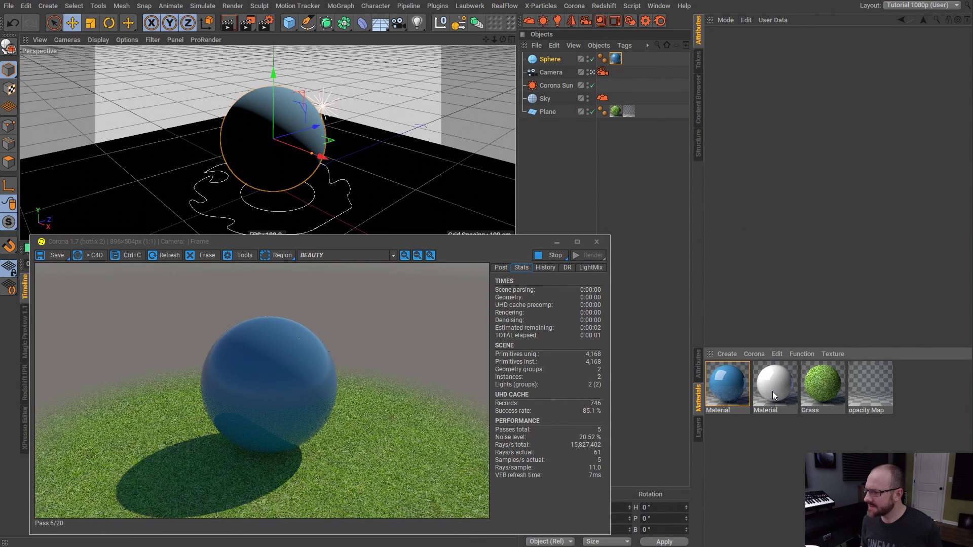
left_click(789, 45)
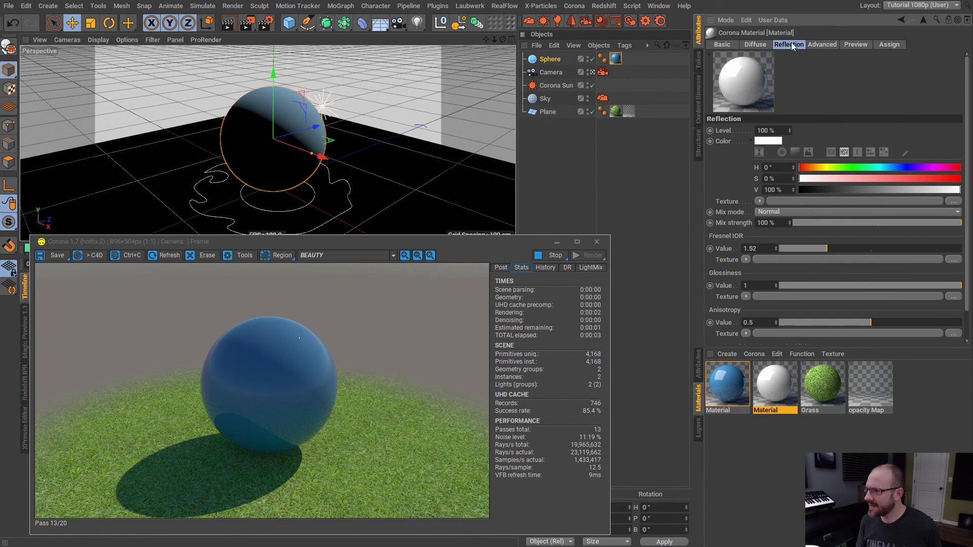
left_click(722, 45)
Enable Opacity on the copy and load superman-logo.png as its texture
left_click(766, 172)
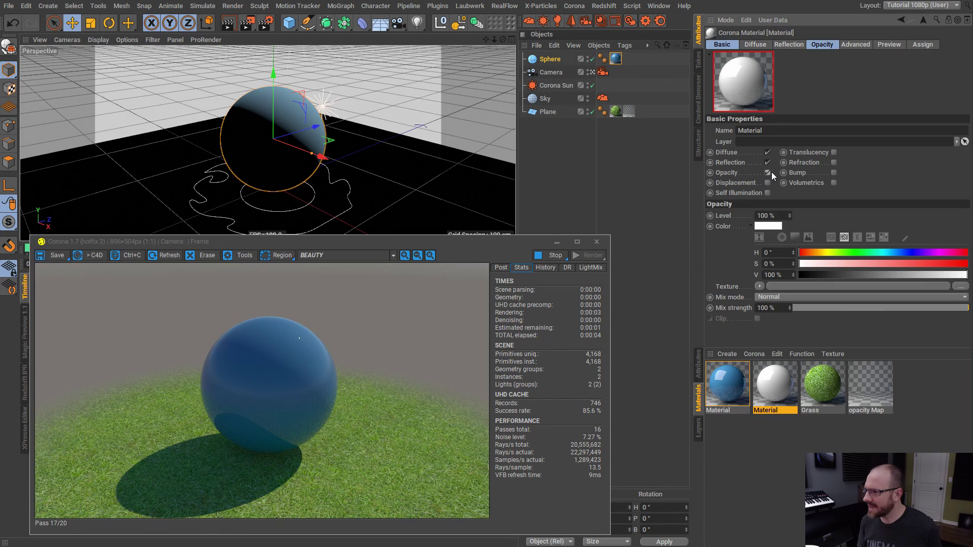
left_click(821, 45)
left_click(759, 201)
left_click(782, 222)
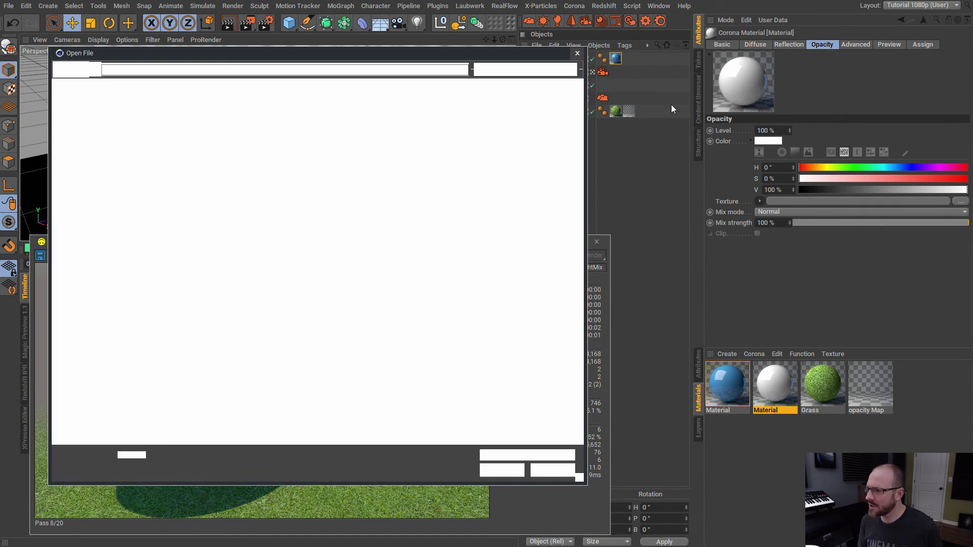
left_click(321, 139)
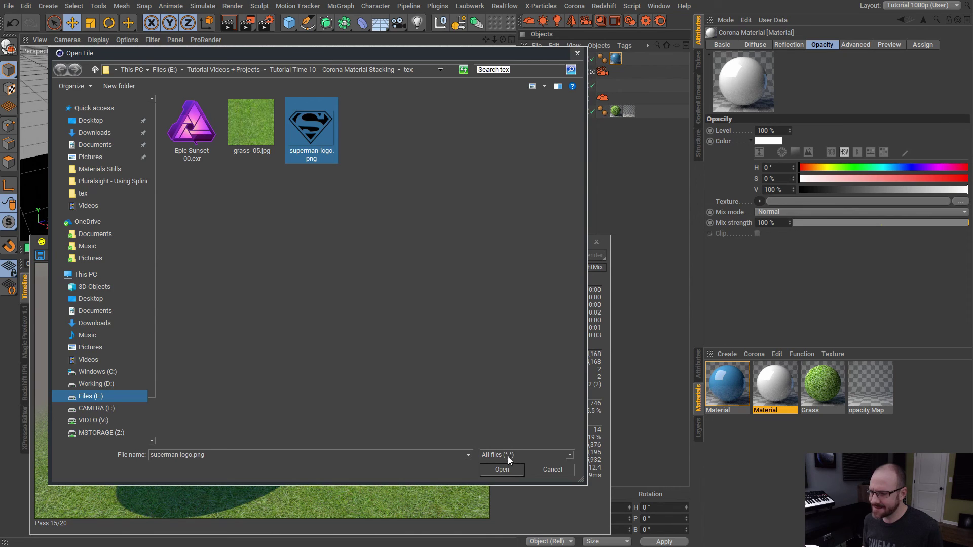
left_click(502, 470)
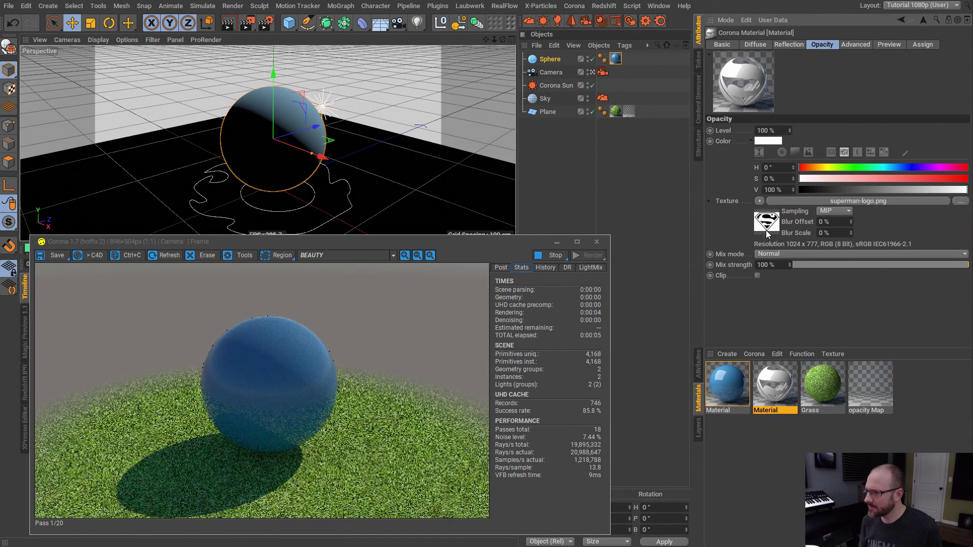
Invert the logo bitmap by setting Black Point 1 and White Point 0
left_click(767, 223)
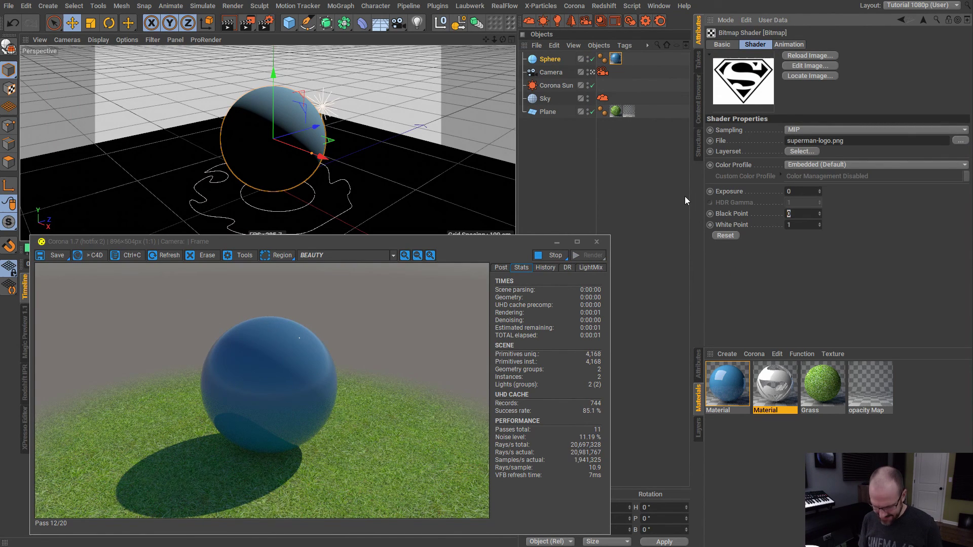
type("1")
key("Tab")
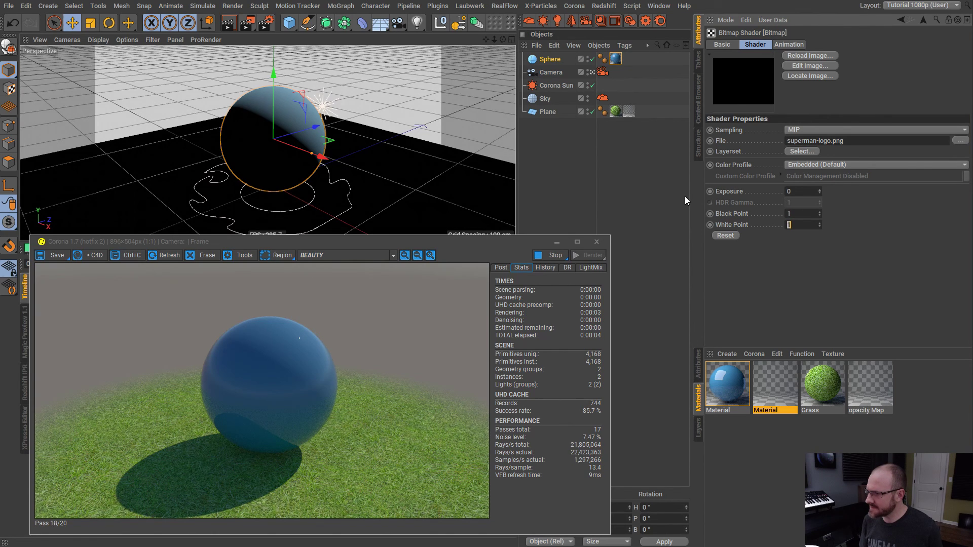
type("0")
left_click(923, 20)
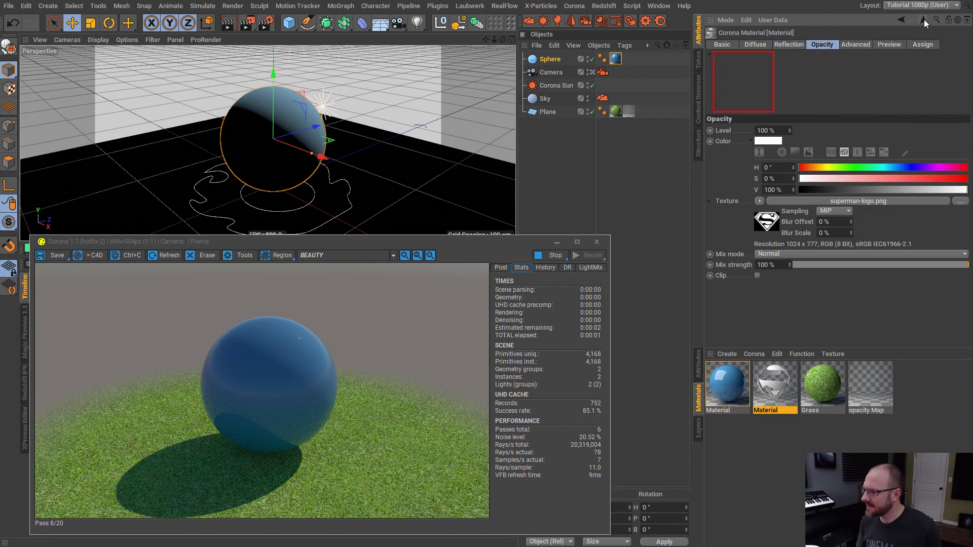
left_click(923, 19)
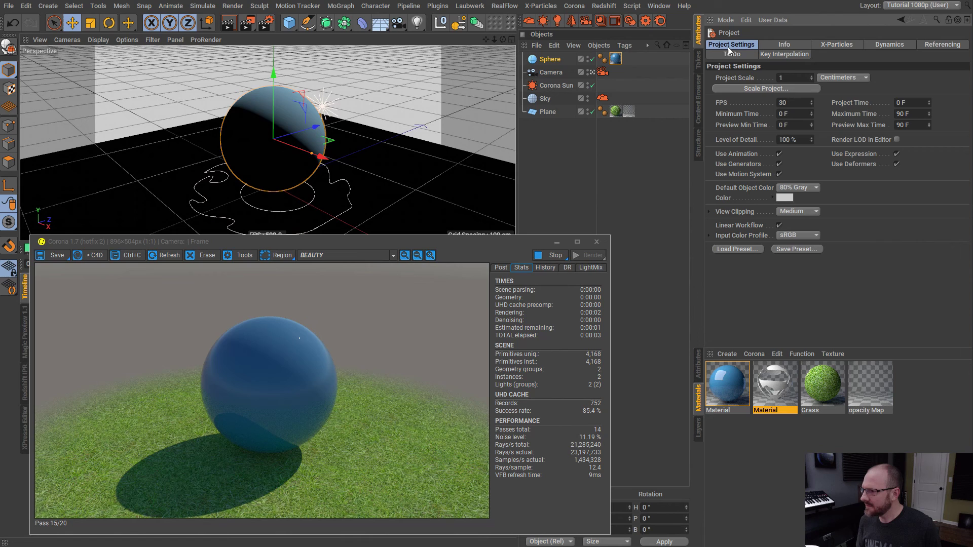
left_click(775, 385)
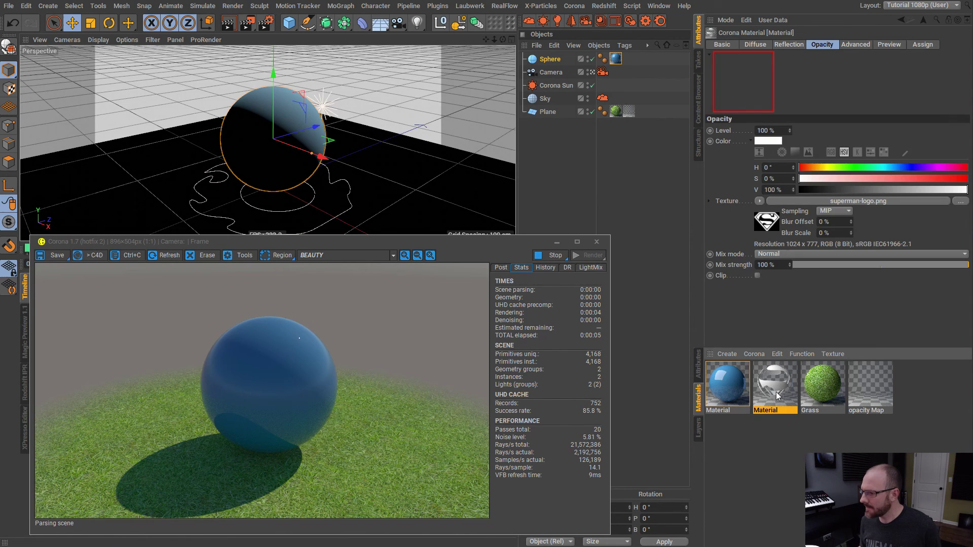
Apply the logo material to the Sphere and select its new texture tag
left_click_drag(777, 385, 556, 60)
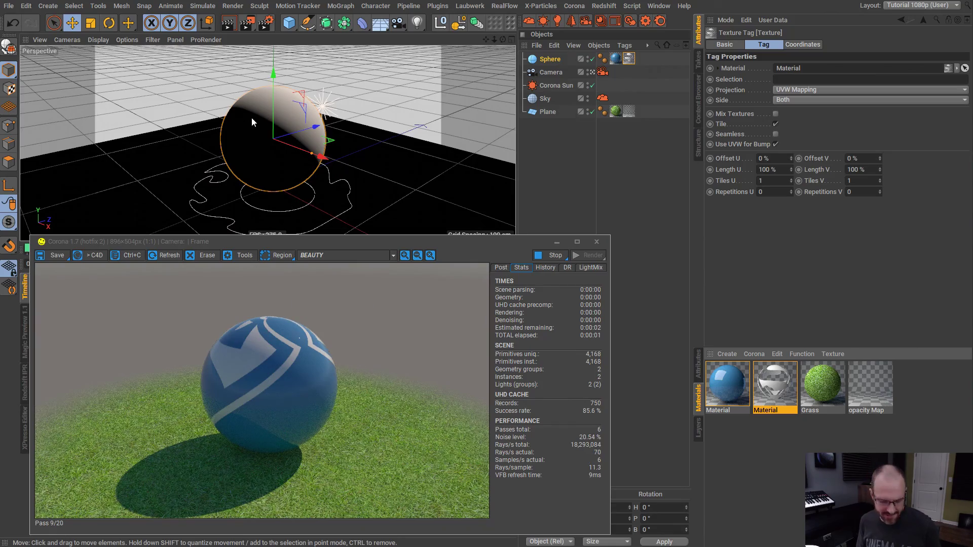
left_click_drag(260, 110, 284, 119, "alt")
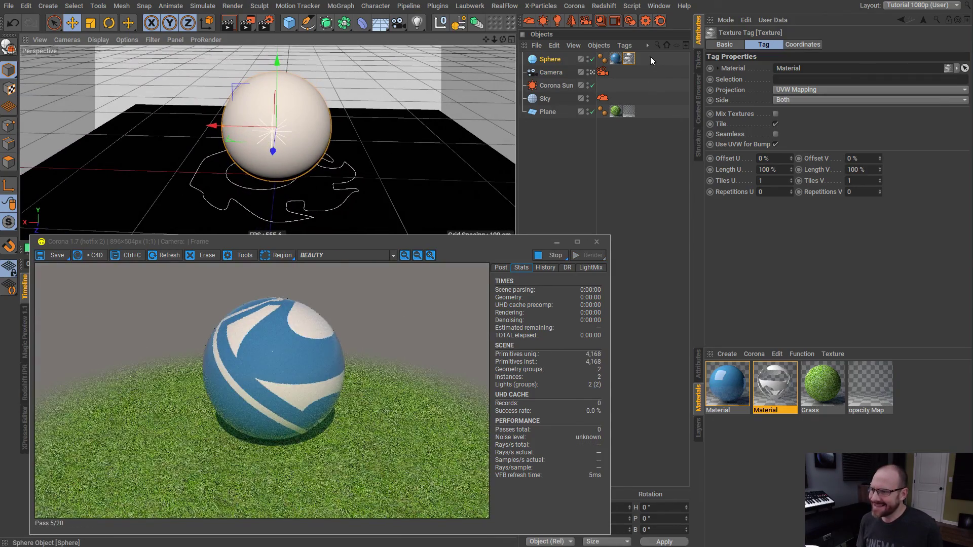
left_click(630, 59)
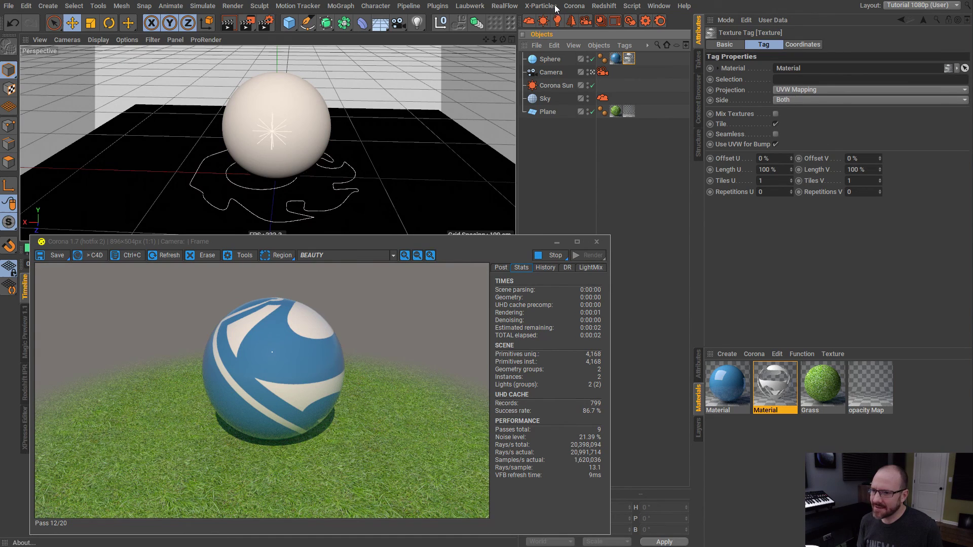
Add a second camera and set the logo tag to Camera mapping using Camera.1
left_click(399, 24)
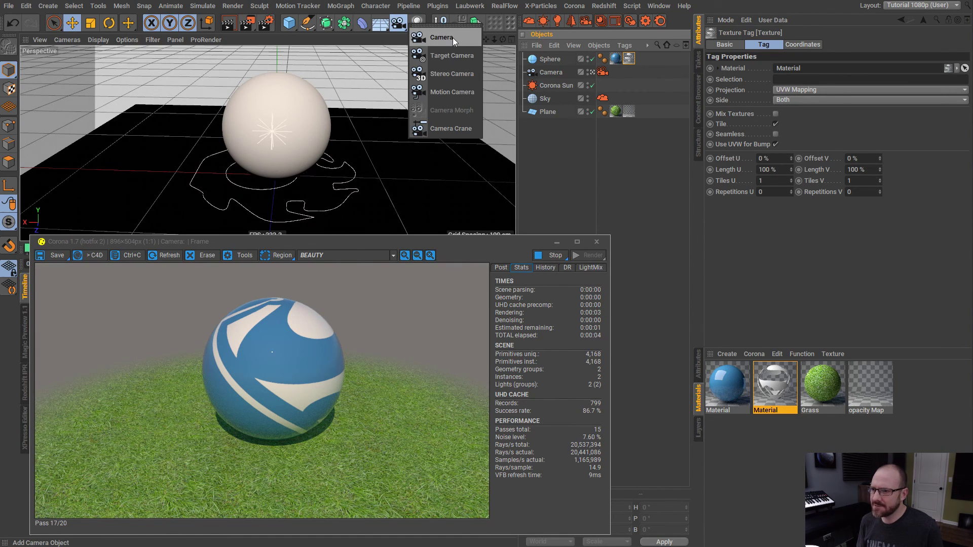
left_click(452, 39)
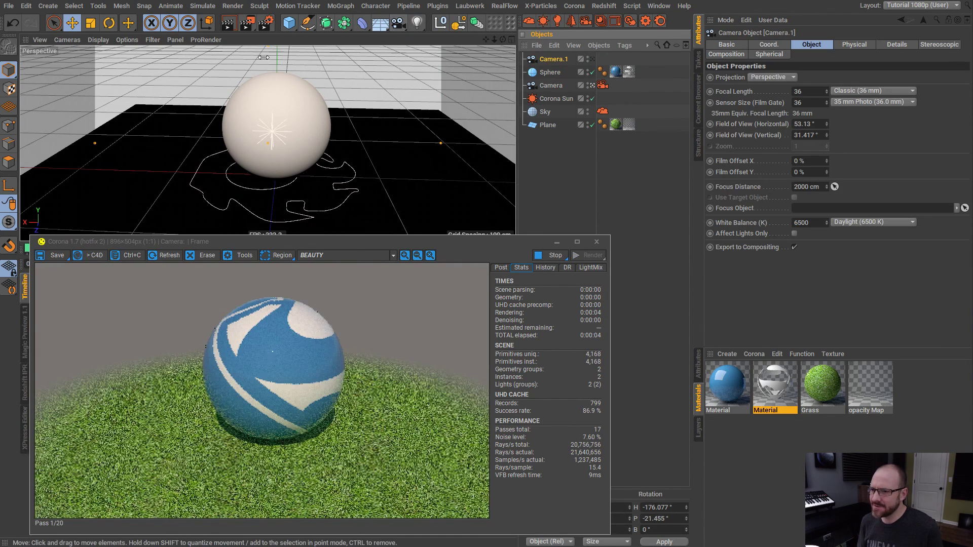
left_click(628, 72)
left_click(796, 90)
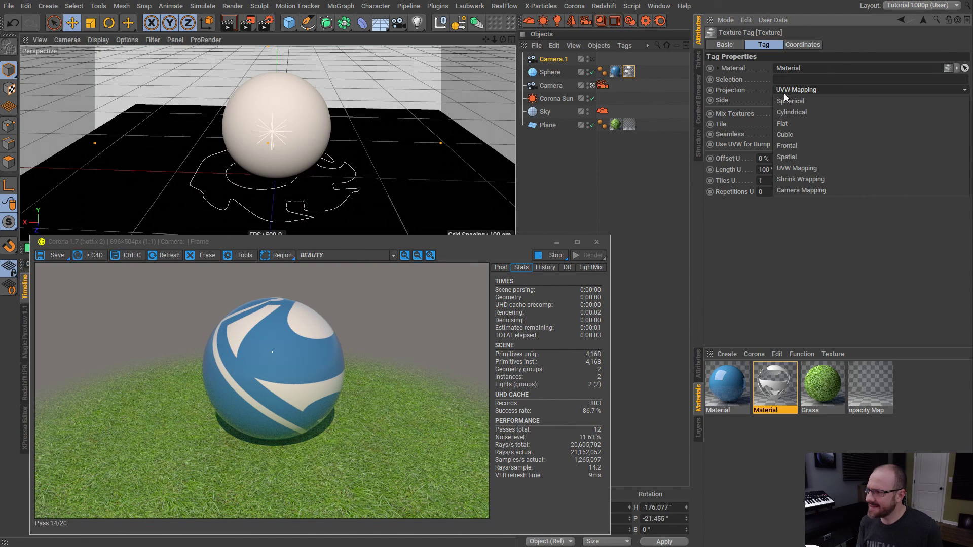
left_click(793, 190)
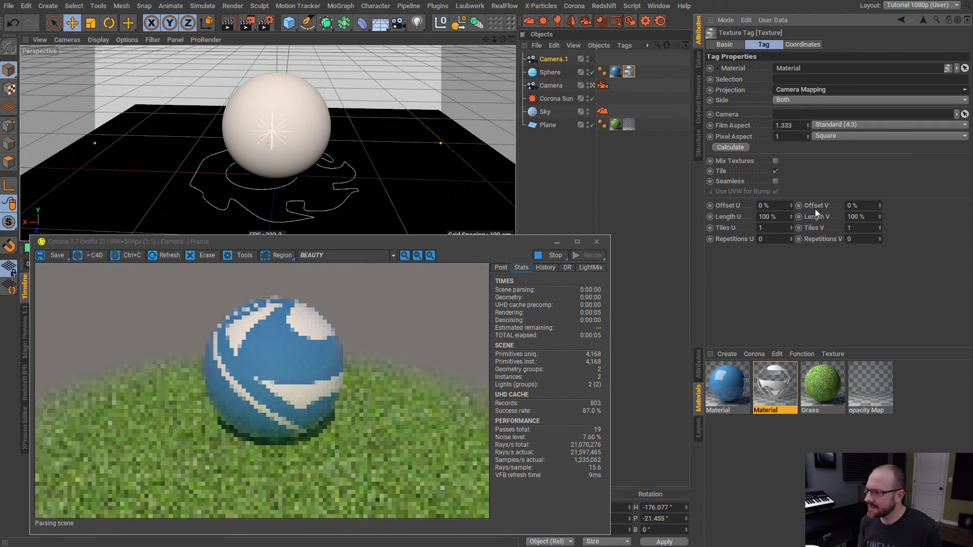
left_click_drag(554, 60, 805, 123)
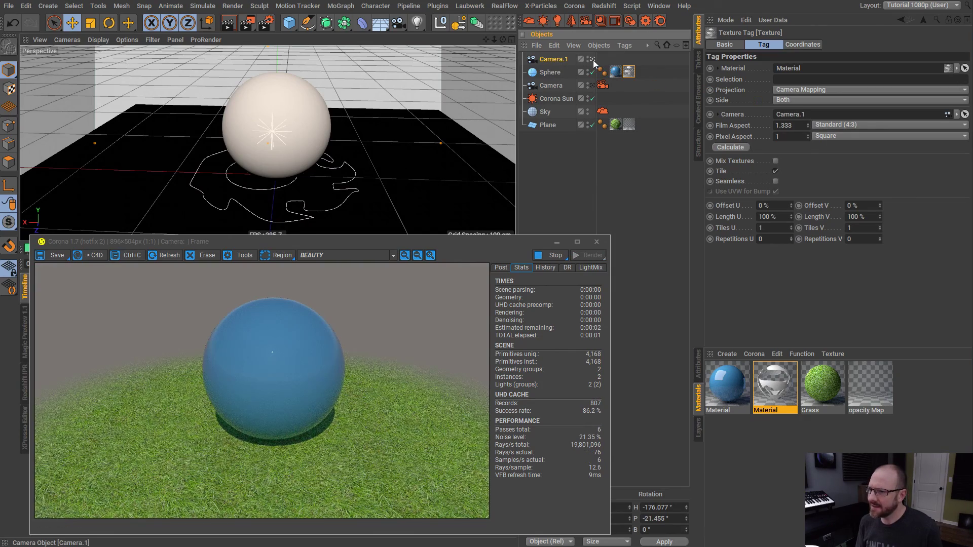
Rename Camera.1 to 'Mapping'
left_click_drag(294, 114, 274, 117, "alt")
mouse_move(274, 116)
right_mouse_down("alt")
mouse_move(299, 118)
mouse_move(284, 121)
right_mouse_up("alt")
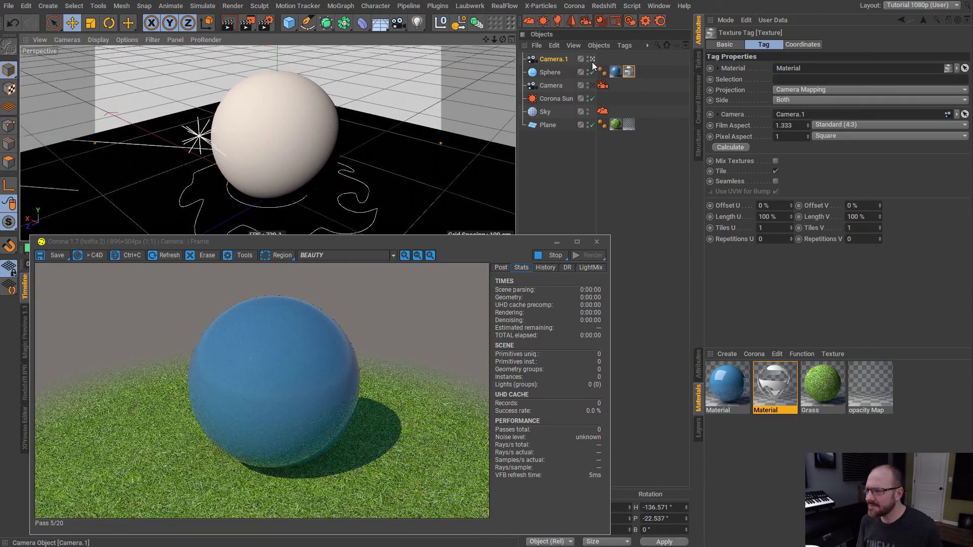
left_click(591, 59)
left_click(563, 156)
left_click_drag(480, 145, 317, 137, "alt")
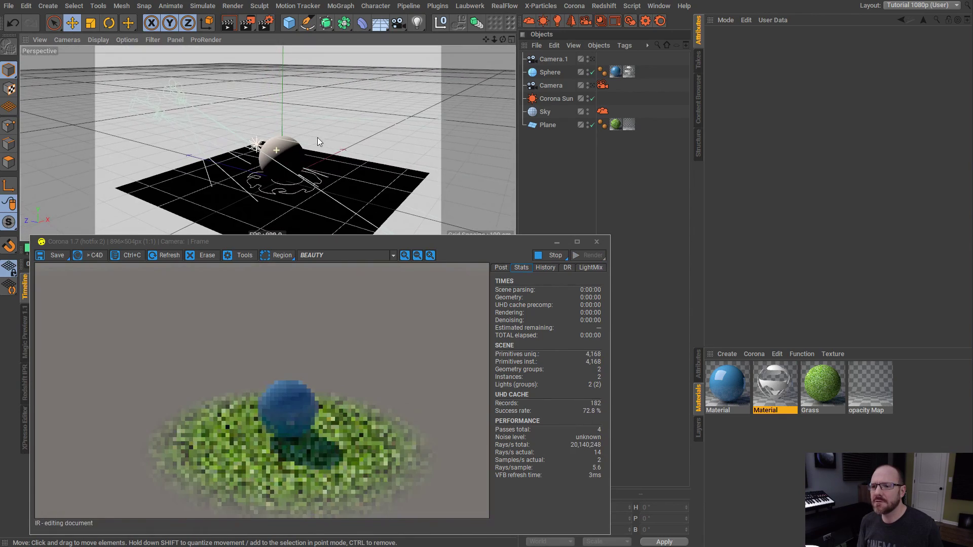
double_click(545, 58)
type("Mapping")
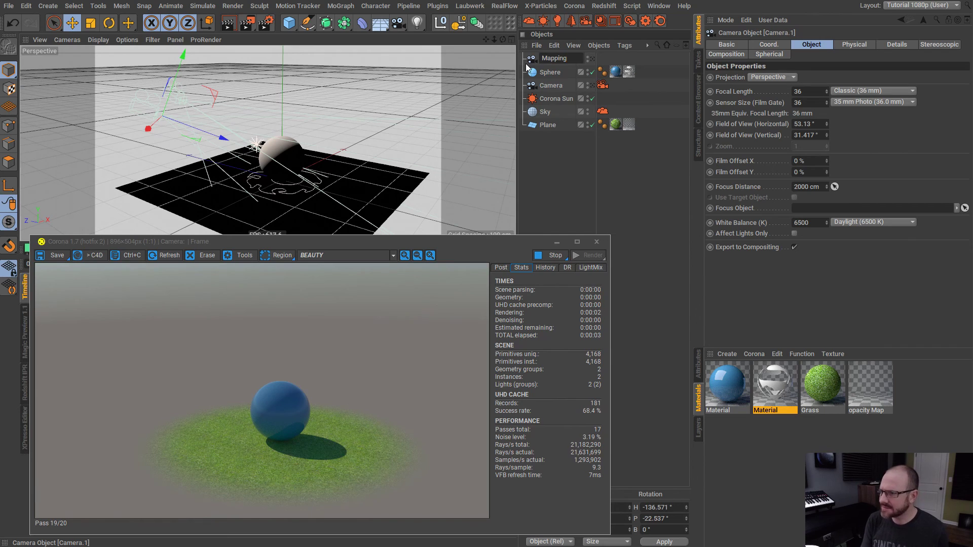
key("Return")
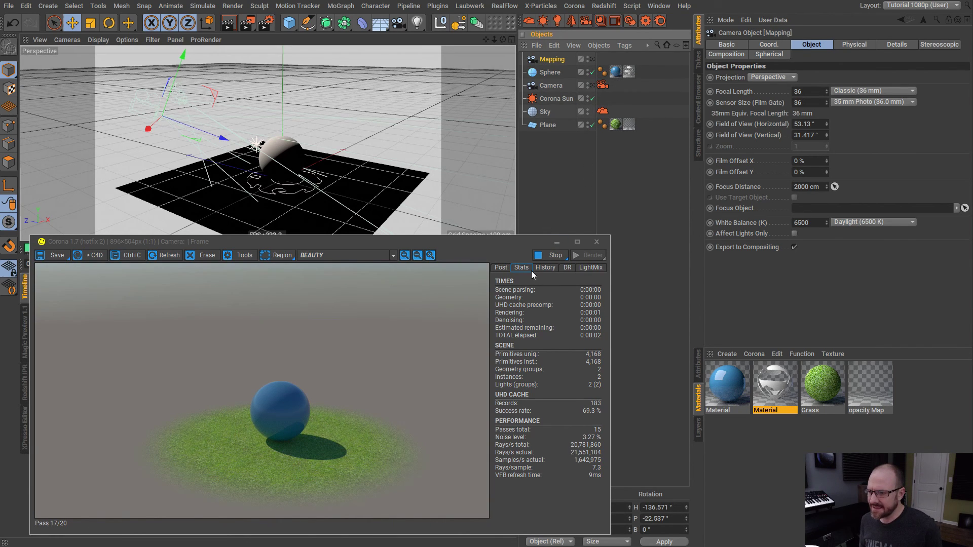
Close the Corona interactive render window
scroll(279, 141, "up", 5)
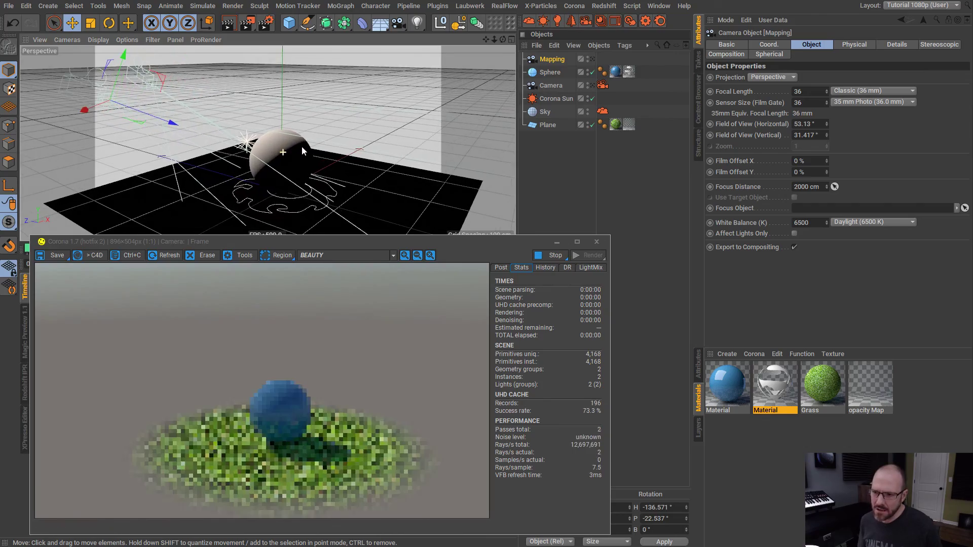
left_click_drag(280, 123, 453, 146, "alt")
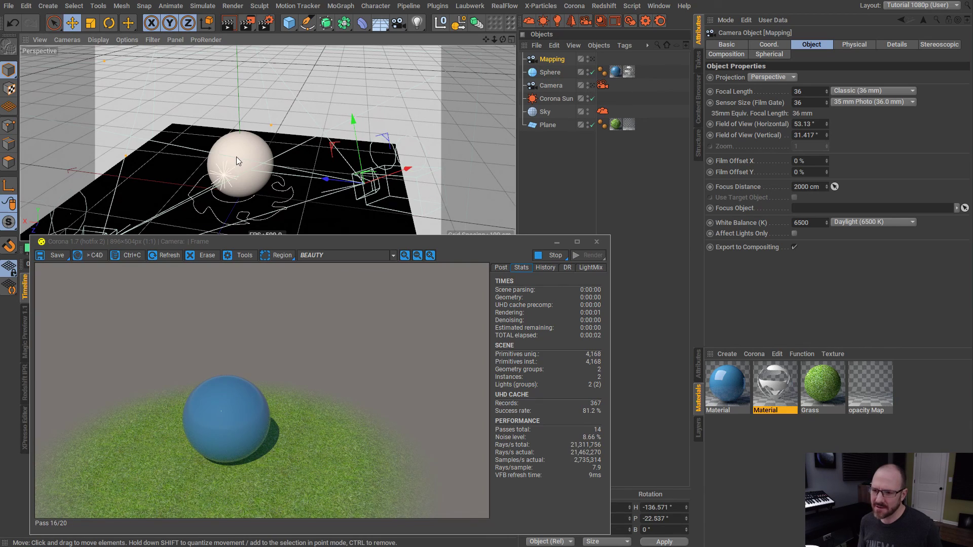
mouse_move(236, 156)
left_mouse_down("alt")
mouse_move(263, 148)
mouse_move(236, 156)
left_mouse_up("alt")
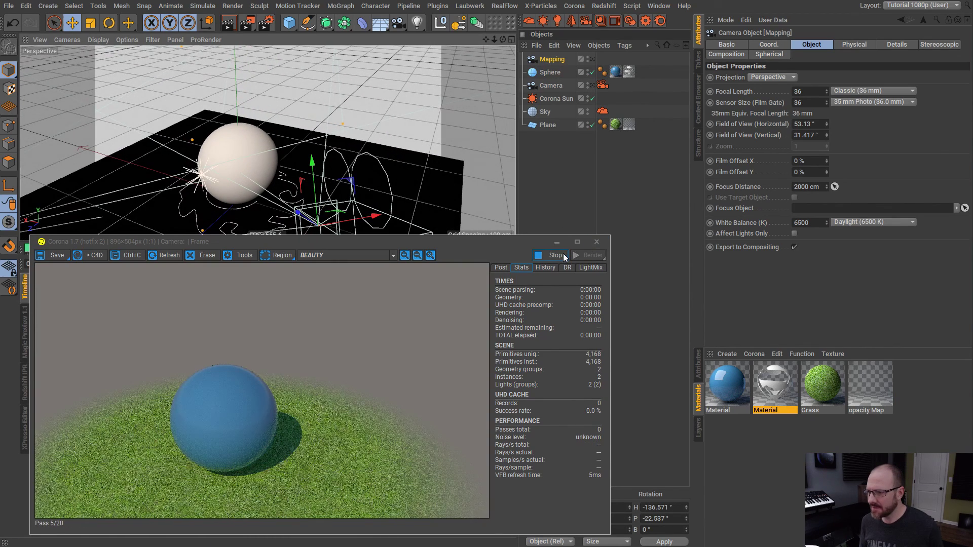
left_click(596, 242)
left_click(557, 214)
Render to the Picture Viewer, set Corona post-process Exposure to -5.5, then stop and close it
key("shift+r")
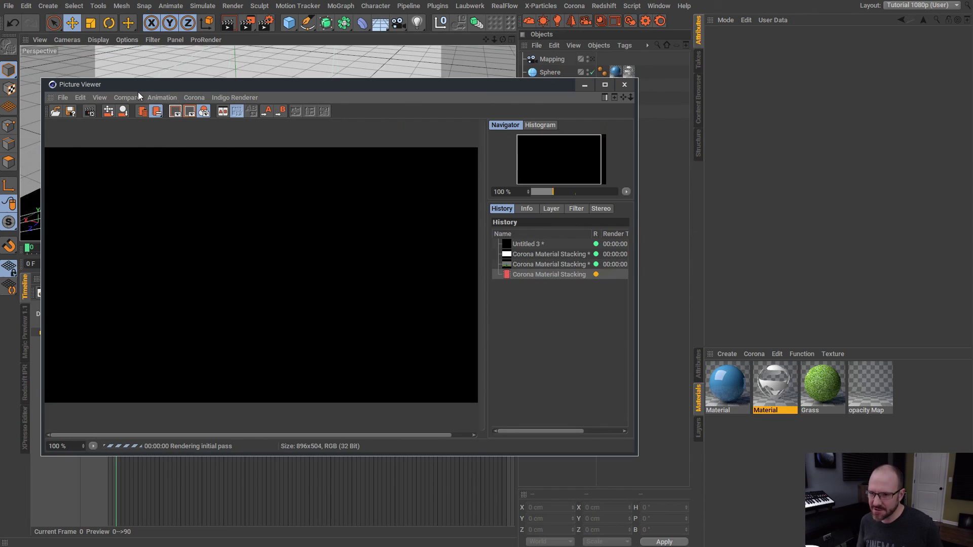
left_click_drag(660, 463, 732, 501)
left_click(223, 106)
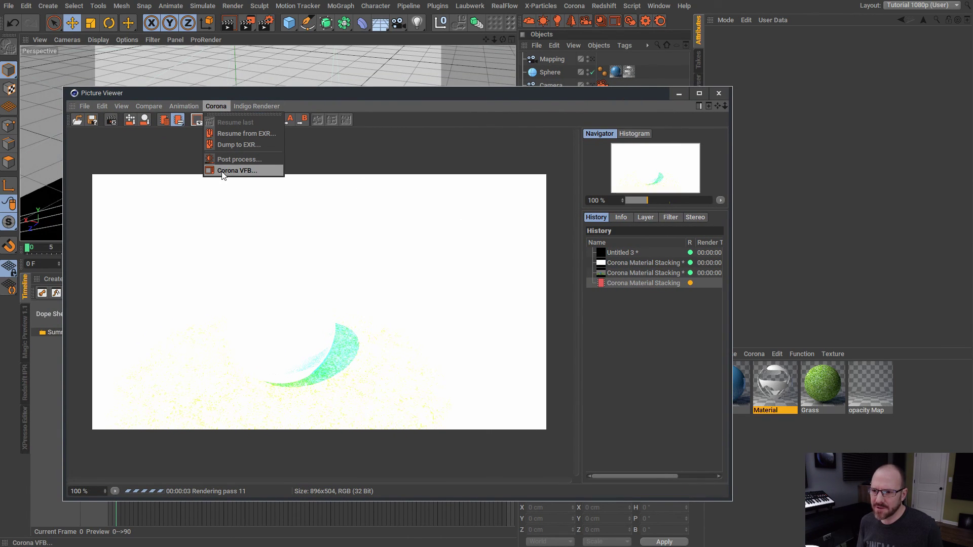
left_click(239, 159)
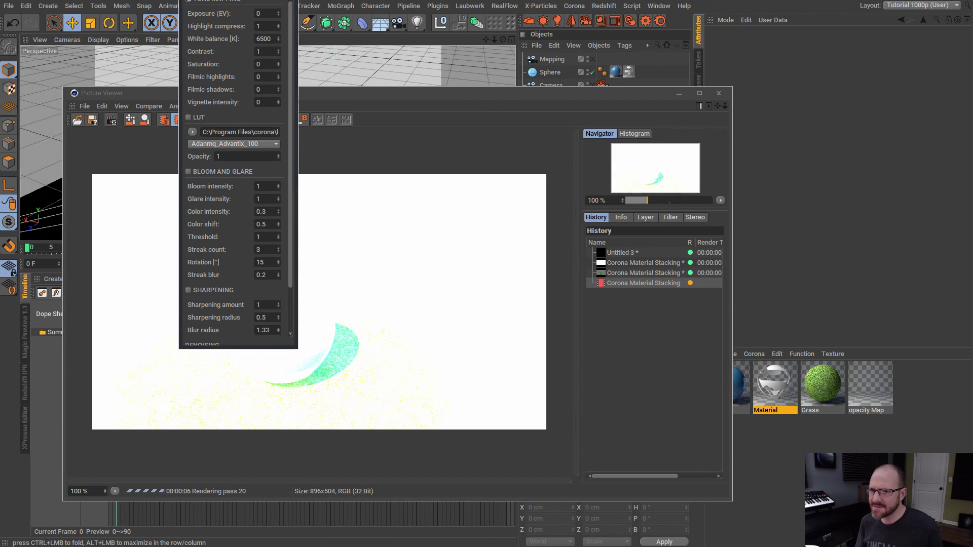
left_click_drag(592, 146, 593, 148)
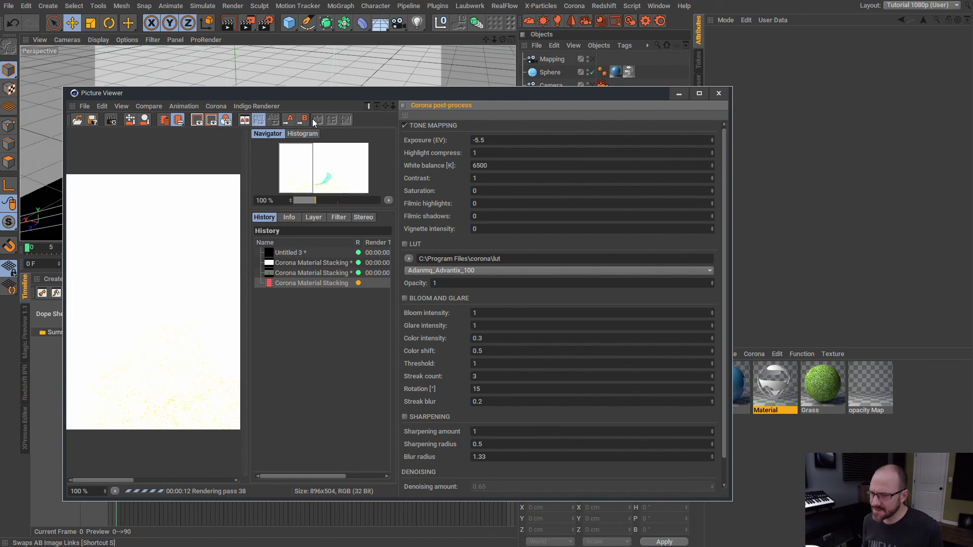
key("Return")
left_click_drag(398, 154, 587, 155)
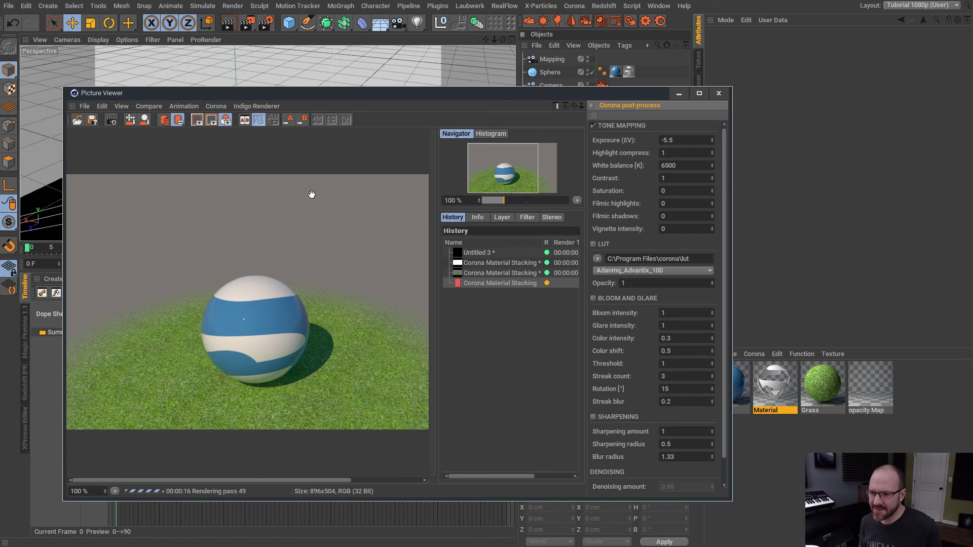
left_click(719, 93)
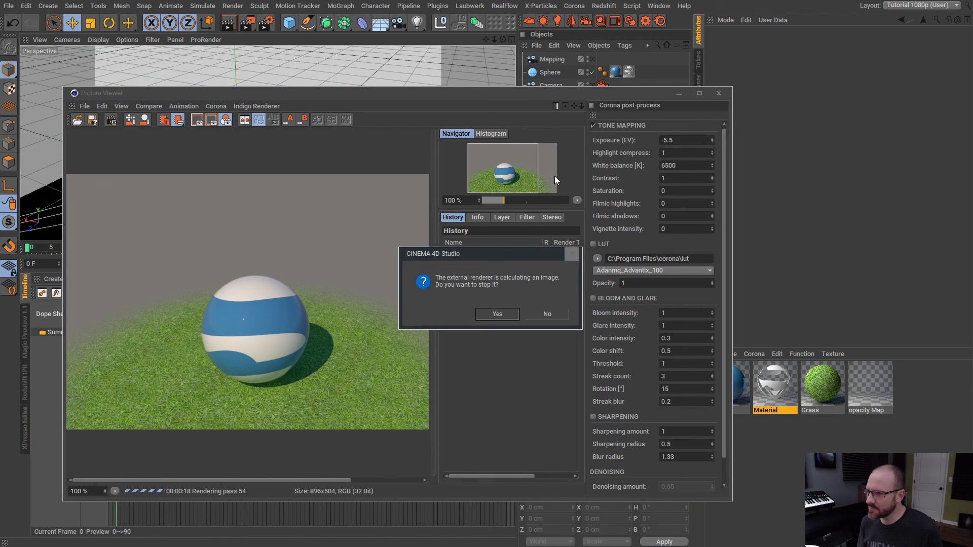
left_click(497, 315)
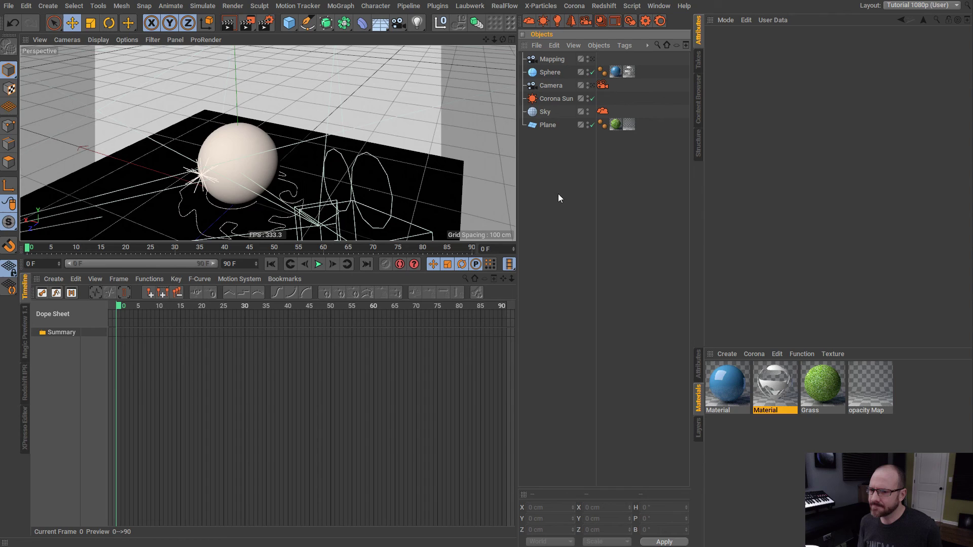
Start a Magic Preview render of the scene at 100% size
left_click(25, 337)
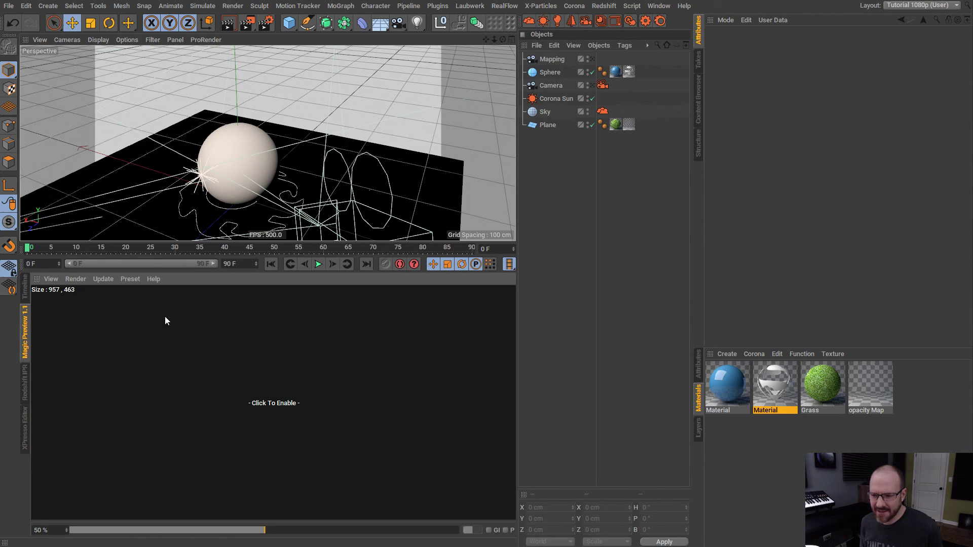
left_click_drag(262, 535, 477, 544)
left_click(261, 404)
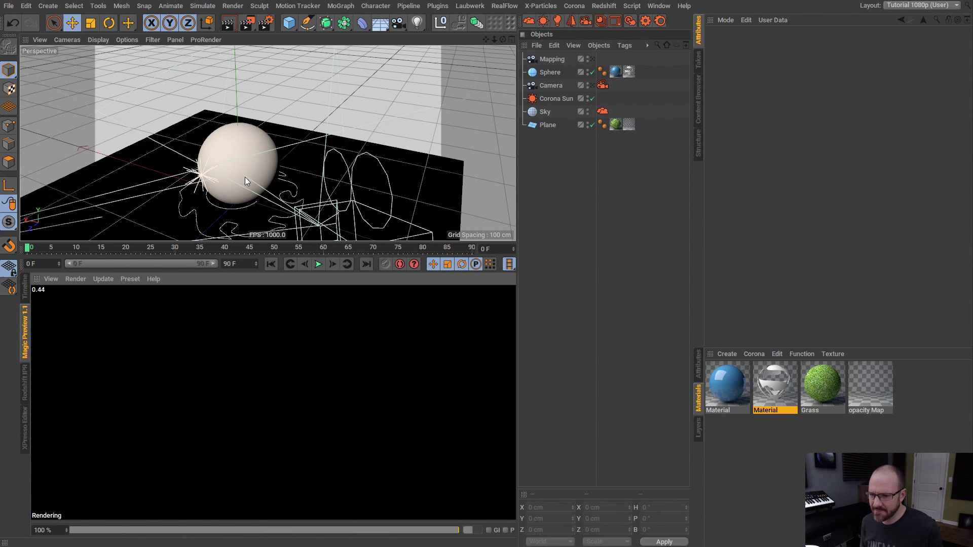
left_click(572, 172)
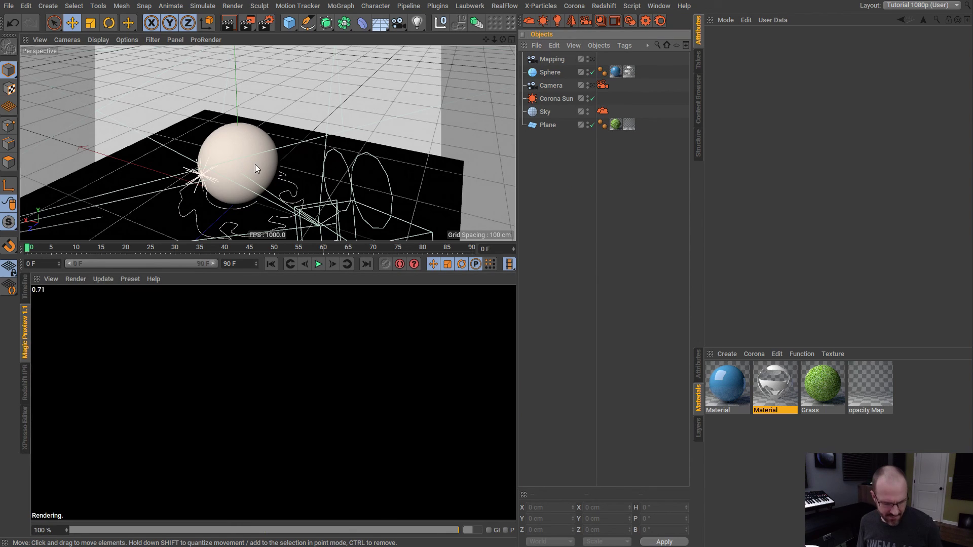
left_click_drag(257, 164, 283, 162, "alt")
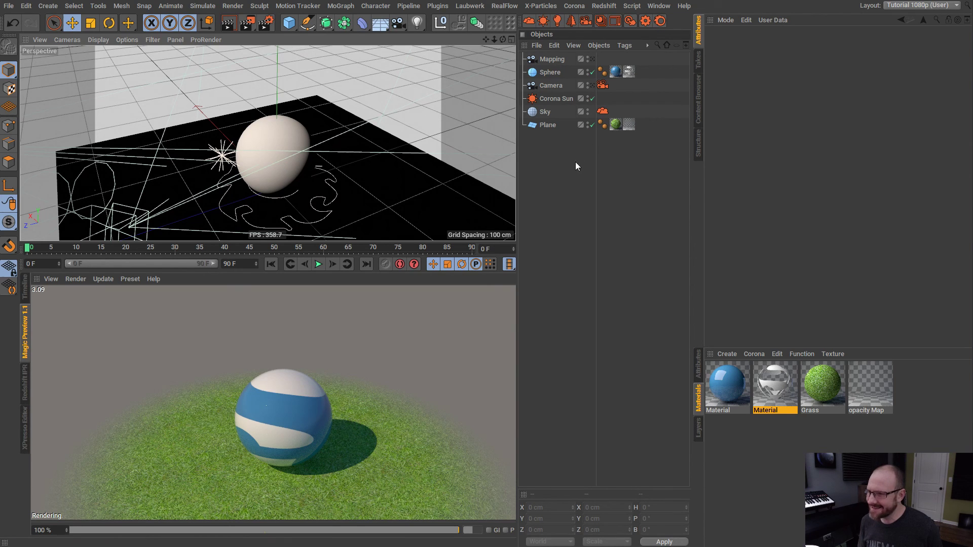
Move the Mapping camera close to the sphere so the Superman logo projects across it
left_click_drag(293, 157, 309, 165, "alt")
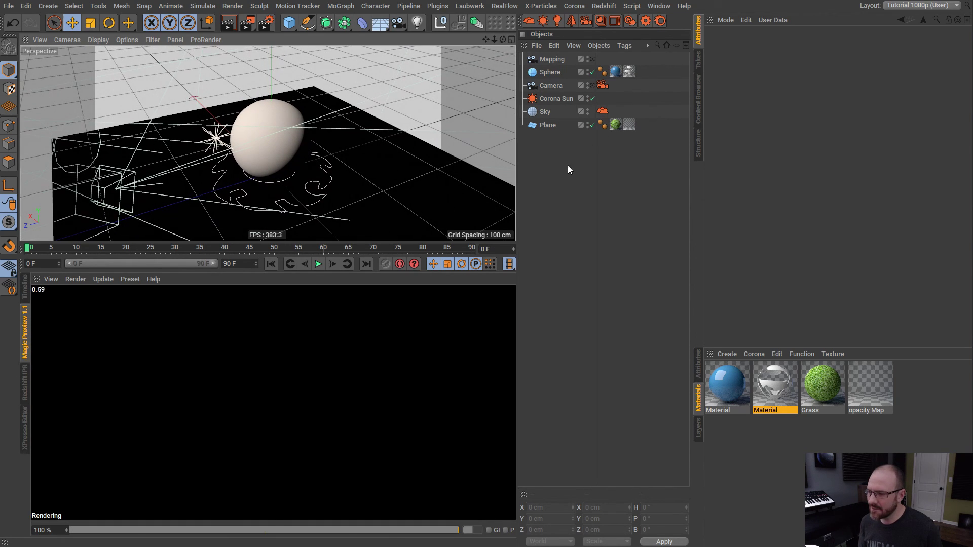
left_click(627, 73)
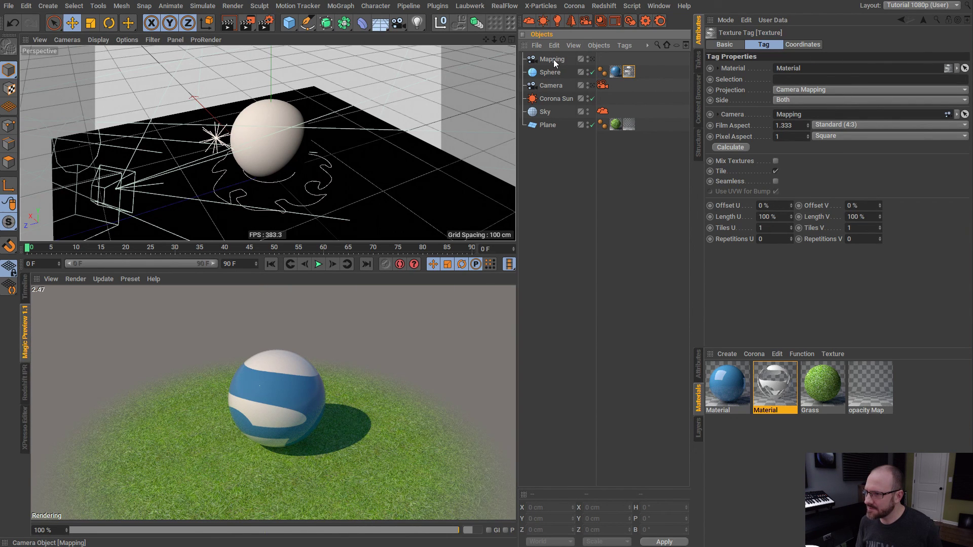
left_click(591, 59)
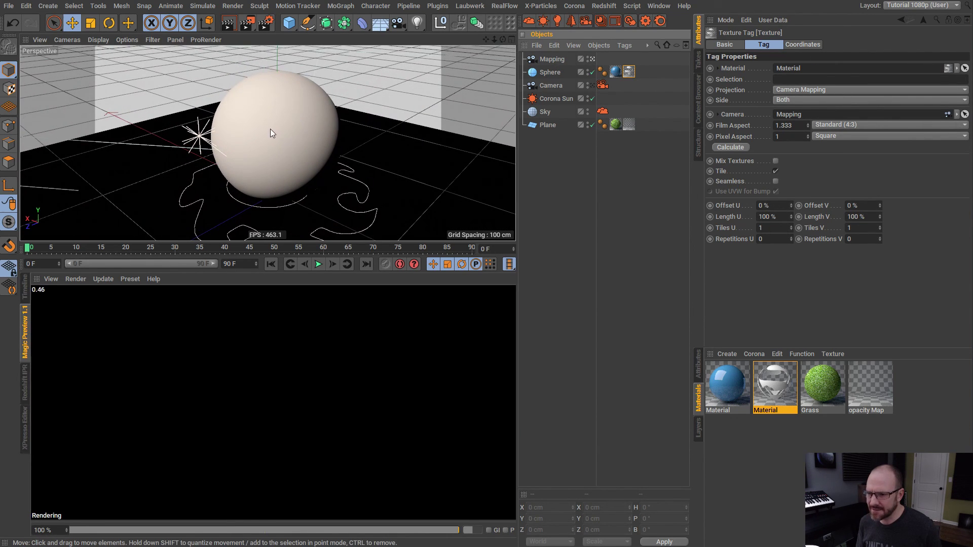
scroll(271, 133, "down", 6)
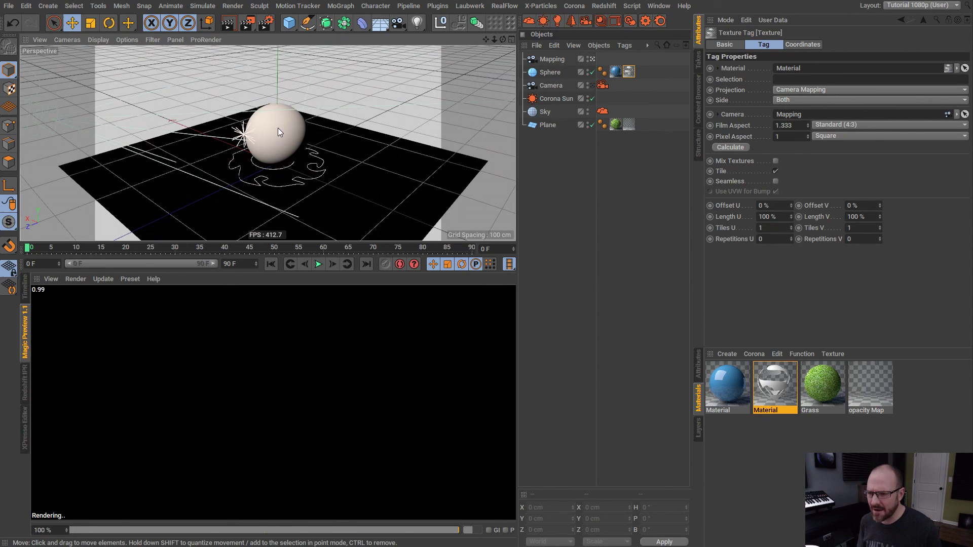
scroll(276, 133, "up", 10)
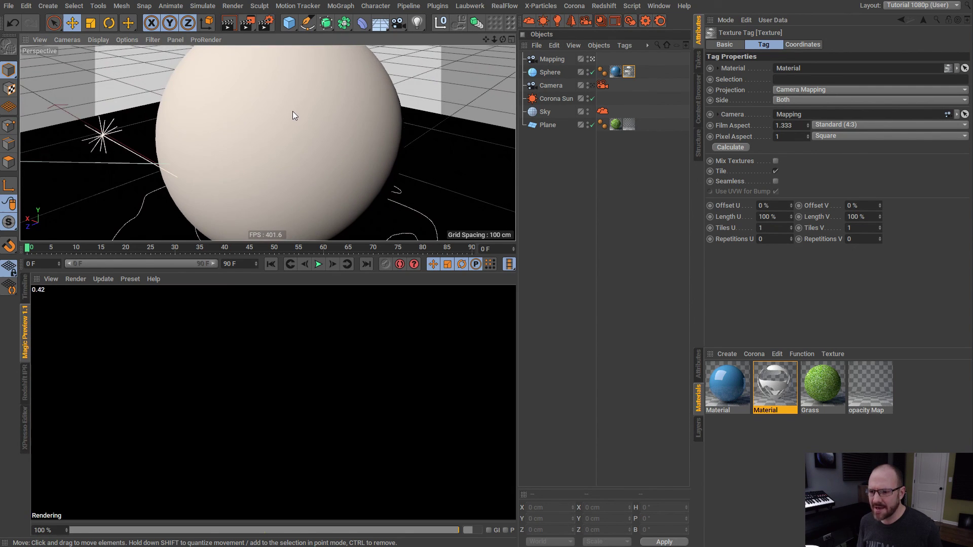
scroll(282, 119, "up", 3)
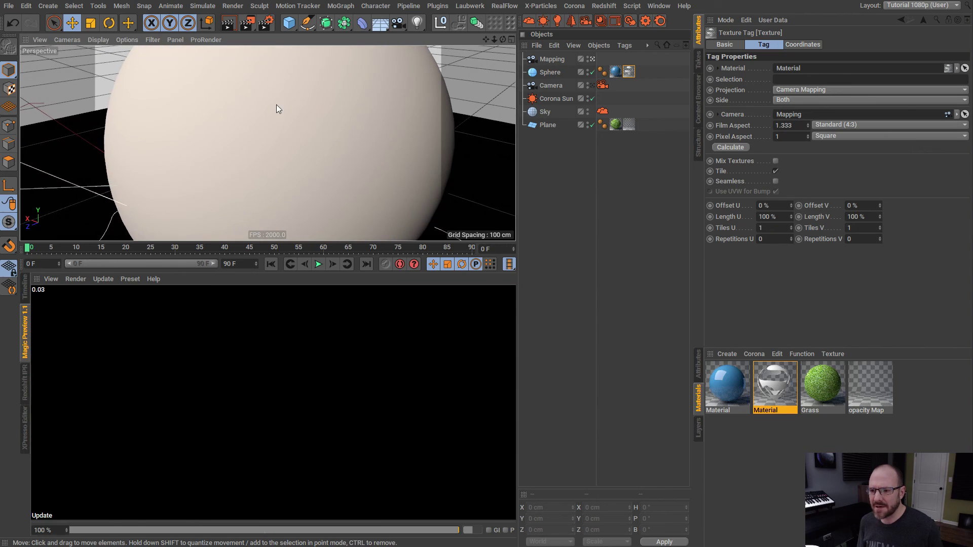
left_click_drag(269, 110, 278, 138, "alt")
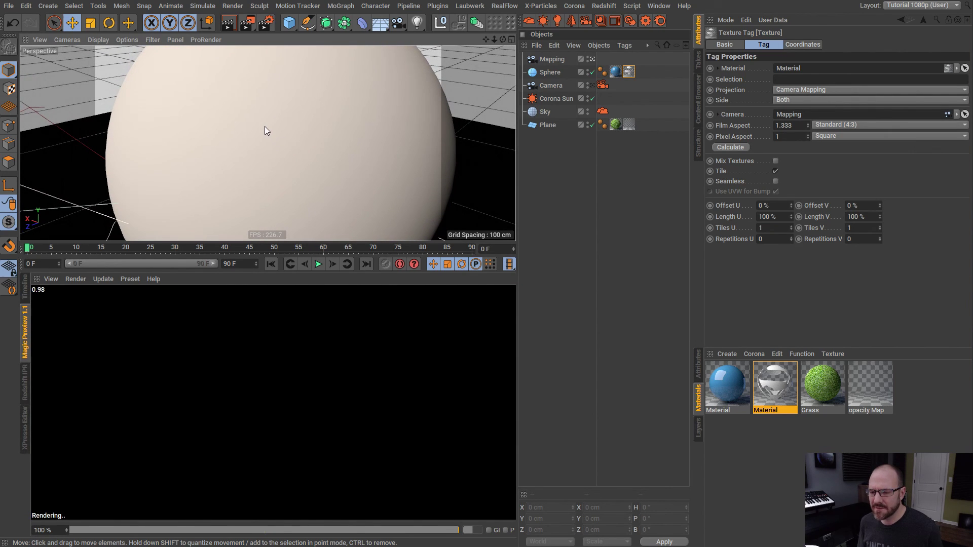
scroll(260, 118, "up", 3)
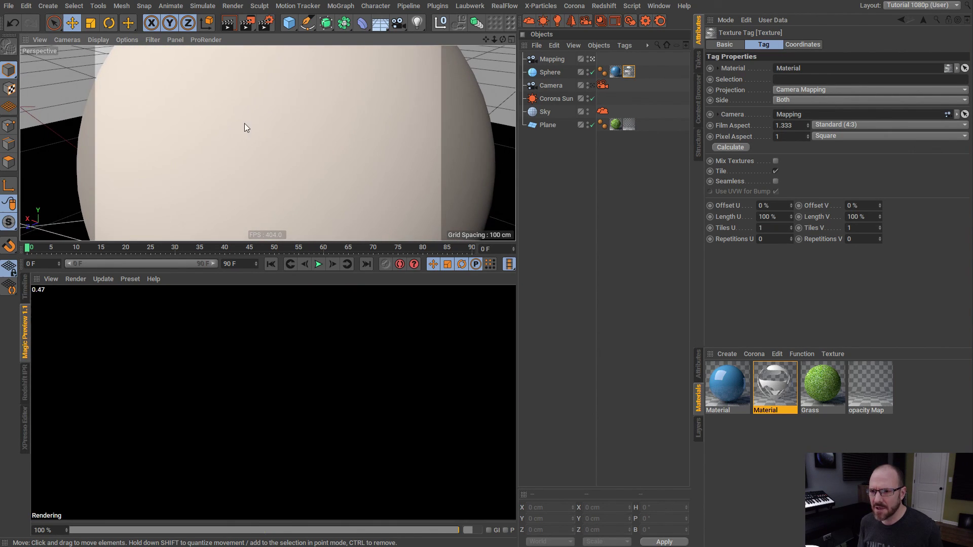
left_click_drag(245, 128, 297, 152, "alt")
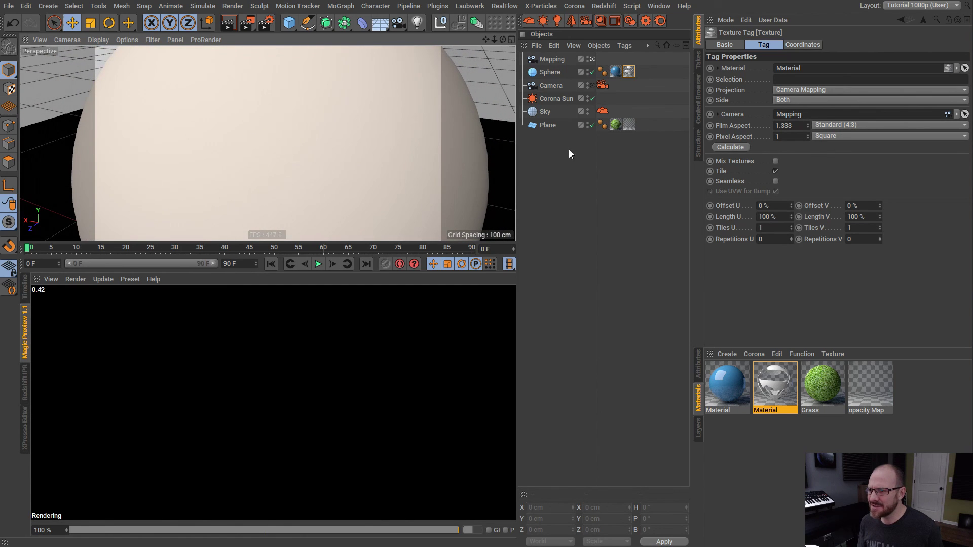
Return to the editor view framing the whole scene
left_click(570, 168)
key("h")
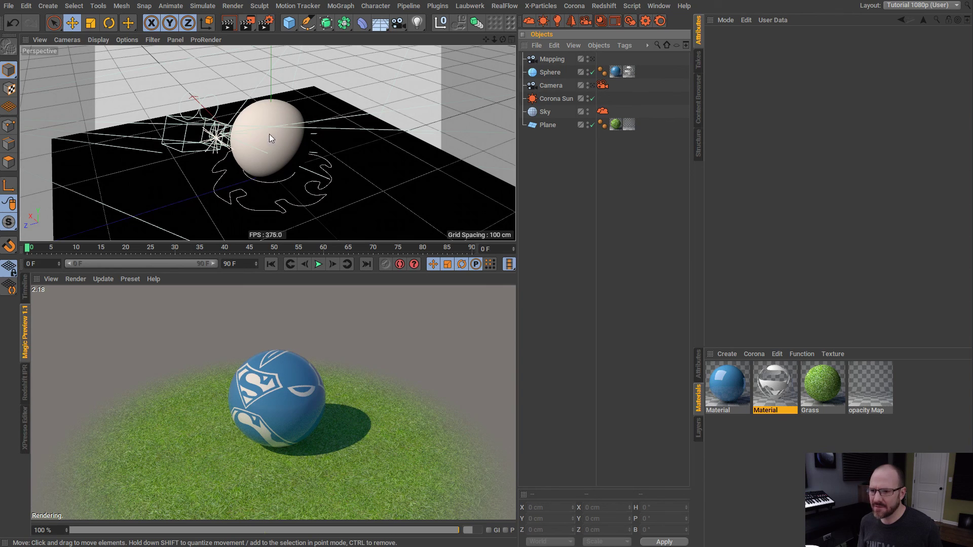
left_click_drag(269, 134, 301, 128, "alt")
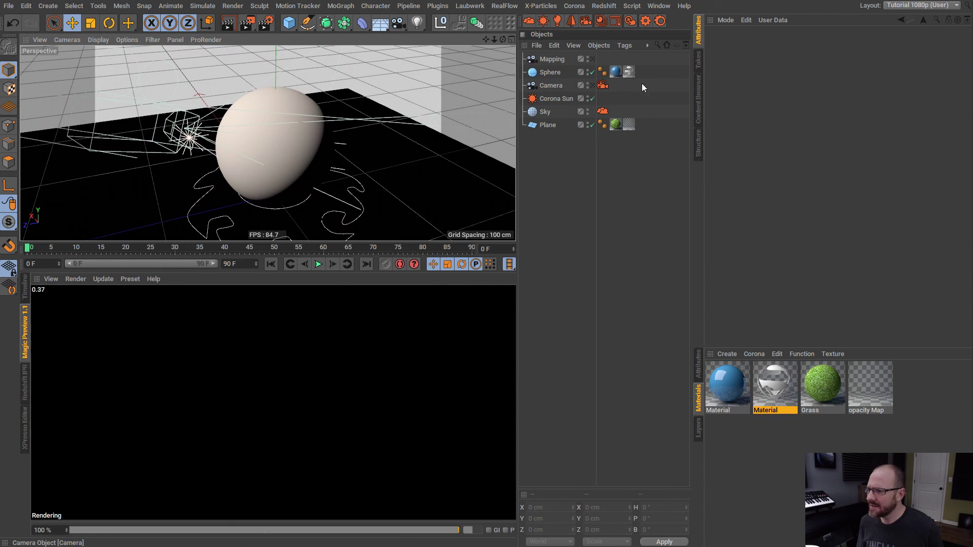
Turn off tiling on the sphere's camera-mapped logo texture tag
left_click(627, 71)
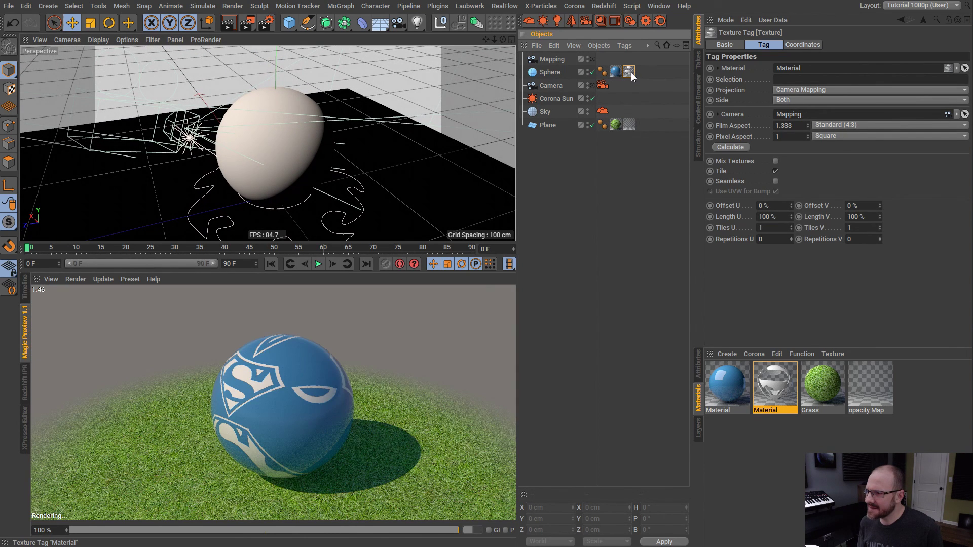
left_click(776, 172)
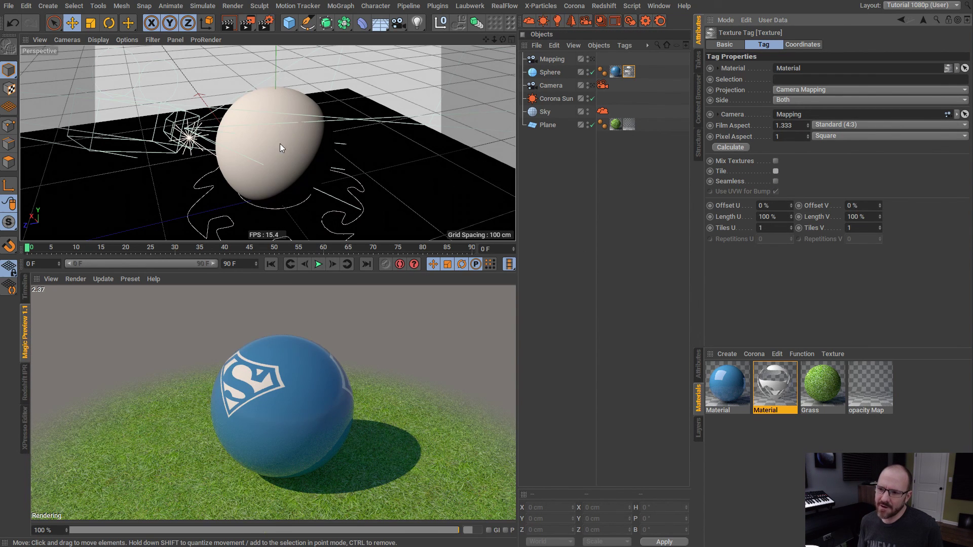
left_click_drag(272, 132, 324, 132, "alt")
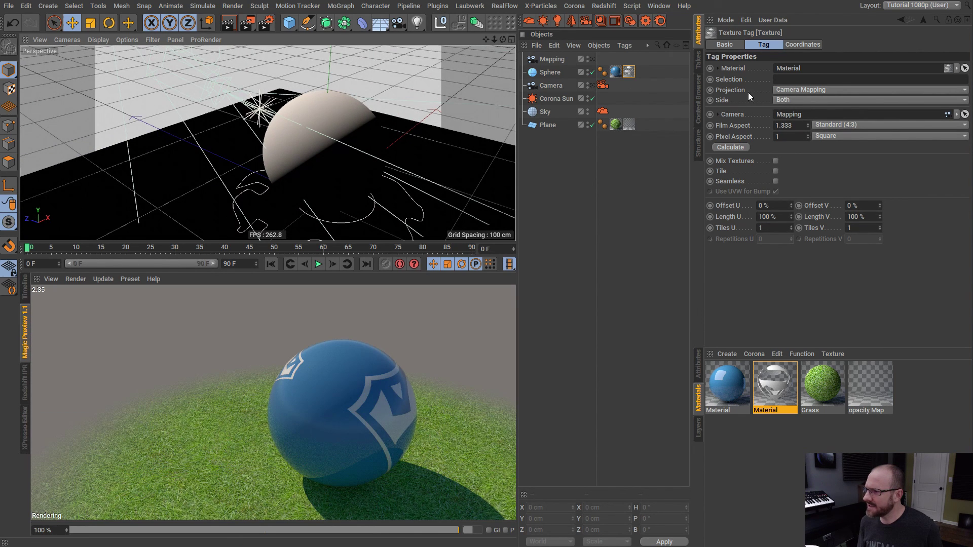
Compare projection Side Front and Back, settling on Front, and orbit to check the logo
left_click(787, 99)
left_click(788, 122)
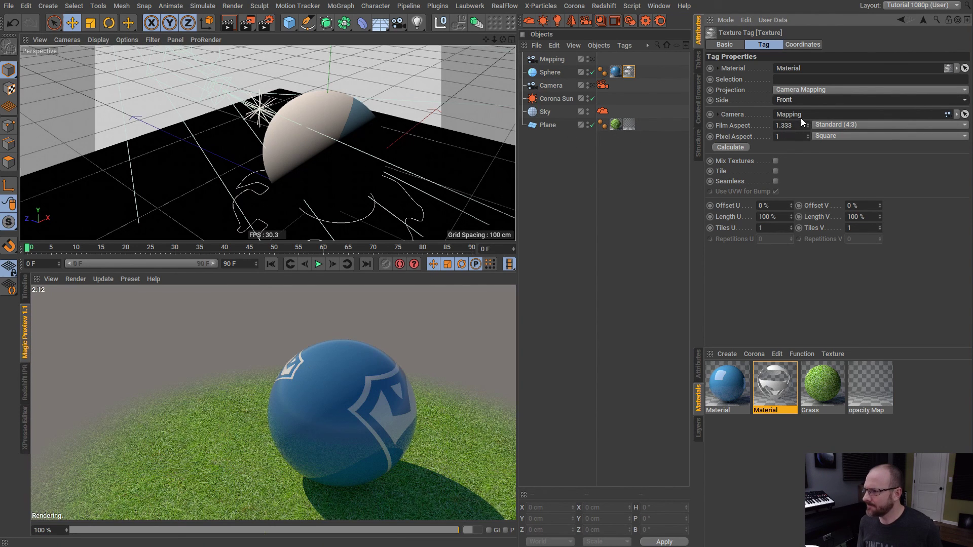
left_click(796, 100)
left_click(791, 131)
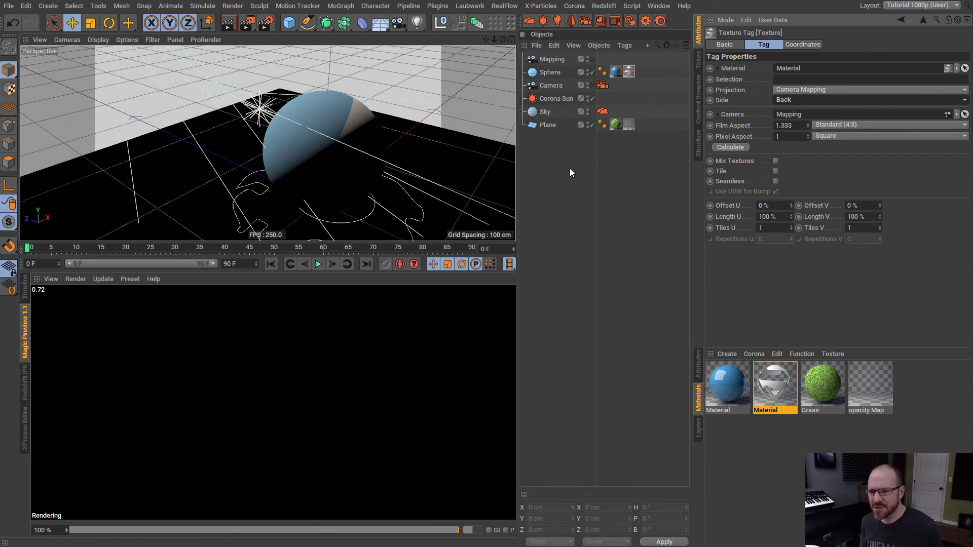
left_click_drag(307, 129, 254, 141, "alt")
left_click(789, 100)
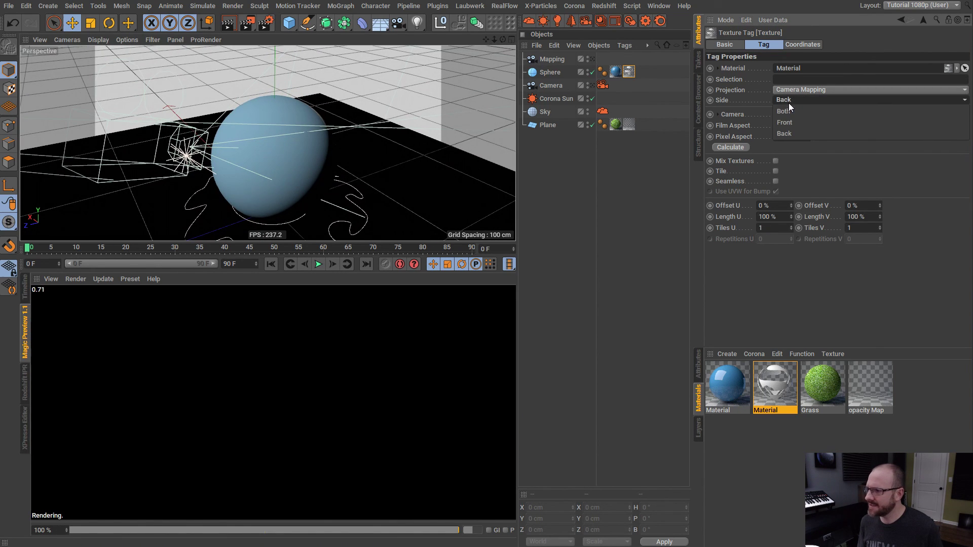
left_click(792, 121)
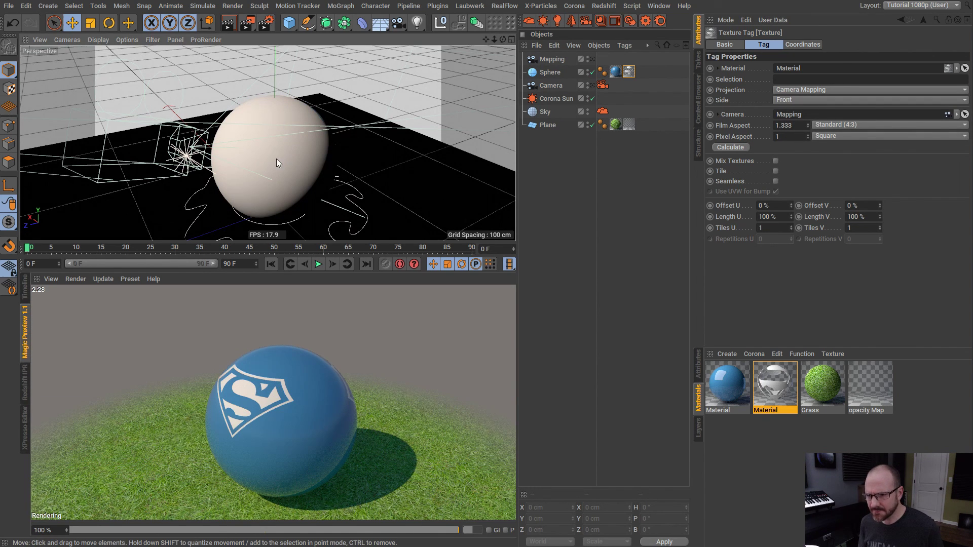
mouse_move(276, 159)
left_mouse_down("alt")
mouse_move(292, 157)
mouse_move(284, 153)
left_mouse_up("alt")
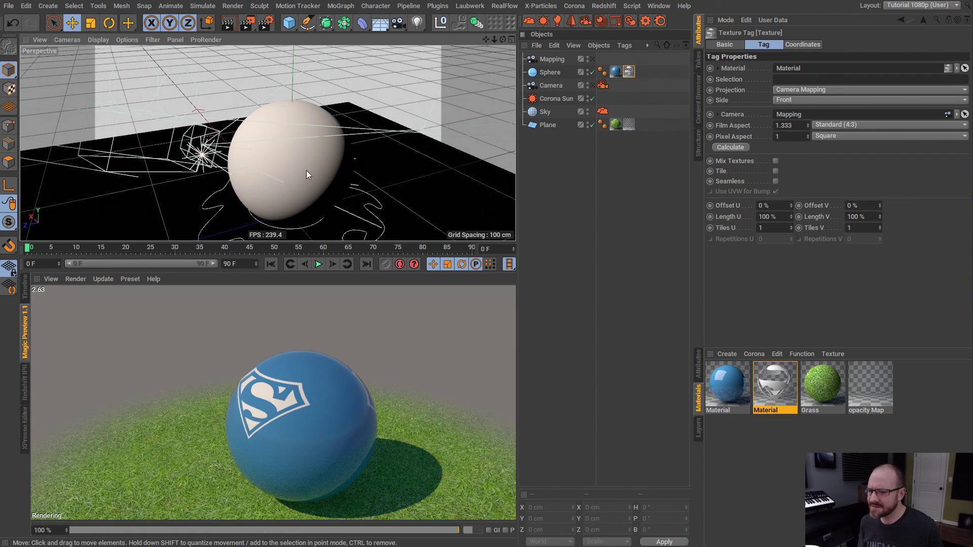
left_click_drag(310, 169, 289, 142, "alt")
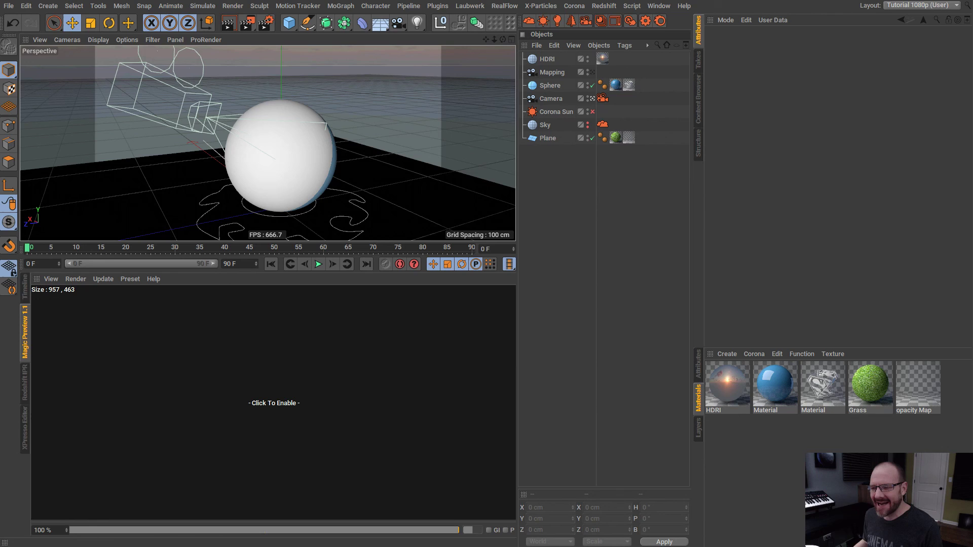
Start the interactive preview render and orbit to see the logo sphere against the sunset sky
left_click(269, 406)
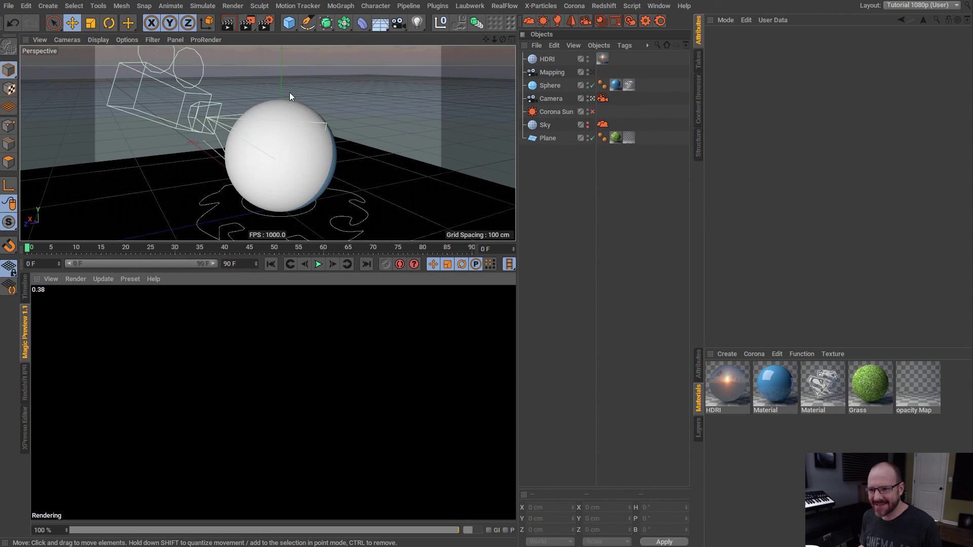
left_click(629, 85)
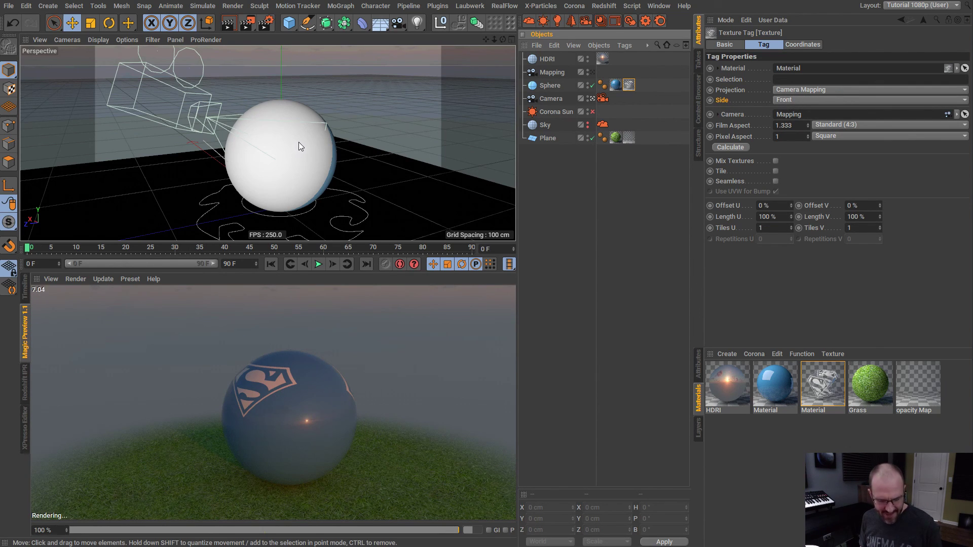
mouse_move(299, 142)
left_mouse_down("alt")
mouse_move(270, 145)
mouse_move(268, 127)
mouse_move(316, 138)
mouse_move(312, 145)
left_mouse_up("alt")
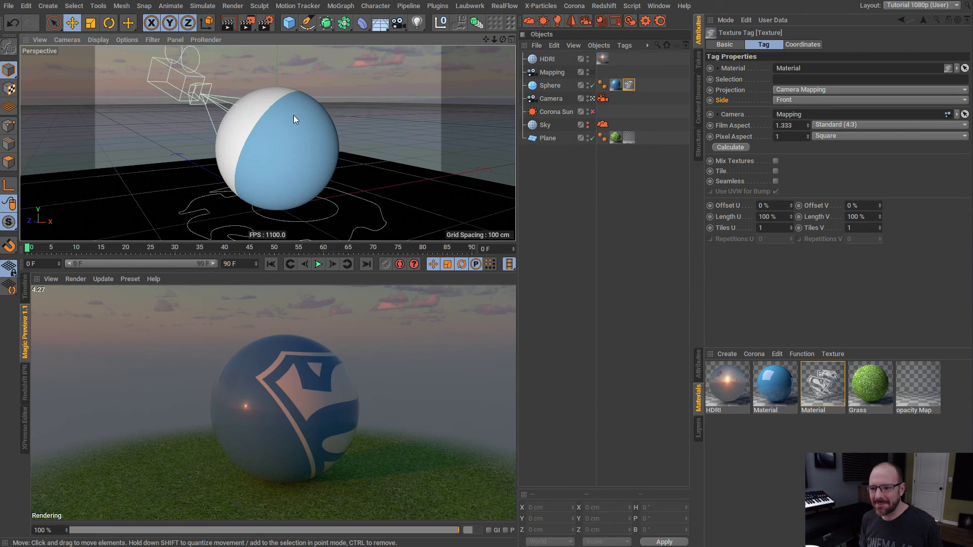
mouse_move(273, 135)
left_mouse_down("alt")
mouse_move(359, 157)
mouse_move(206, 119)
mouse_move(287, 131)
mouse_move(265, 142)
left_mouse_up("alt")
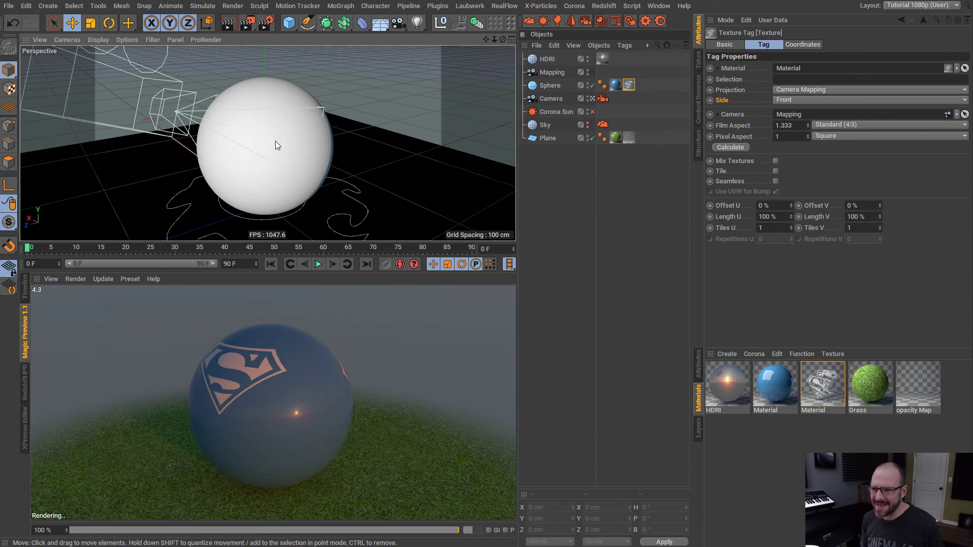
mouse_move(275, 145)
left_mouse_down("alt")
mouse_move(252, 105)
mouse_move(289, 147)
left_mouse_up("alt")
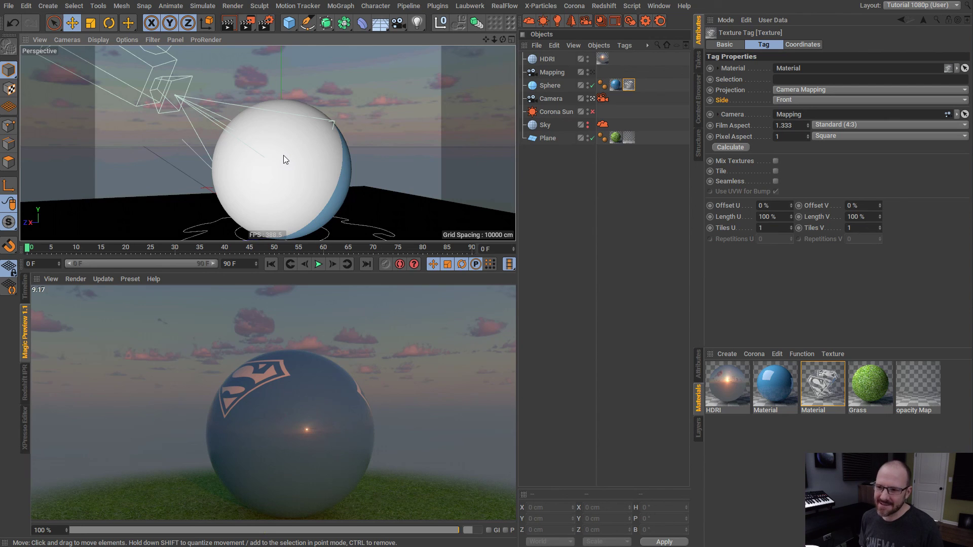
left_click_drag(286, 154, 191, 147, "alt")
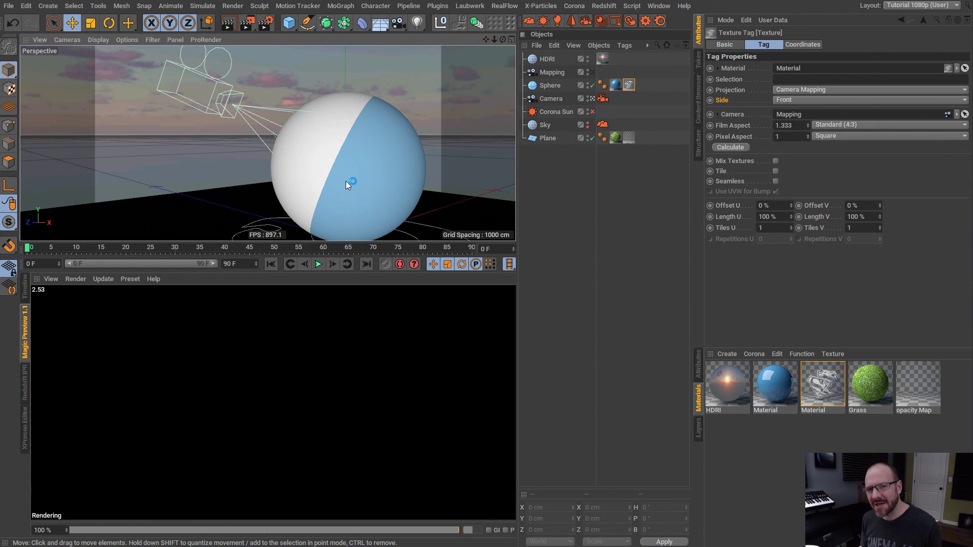
left_click_drag(362, 146, 283, 159, "alt")
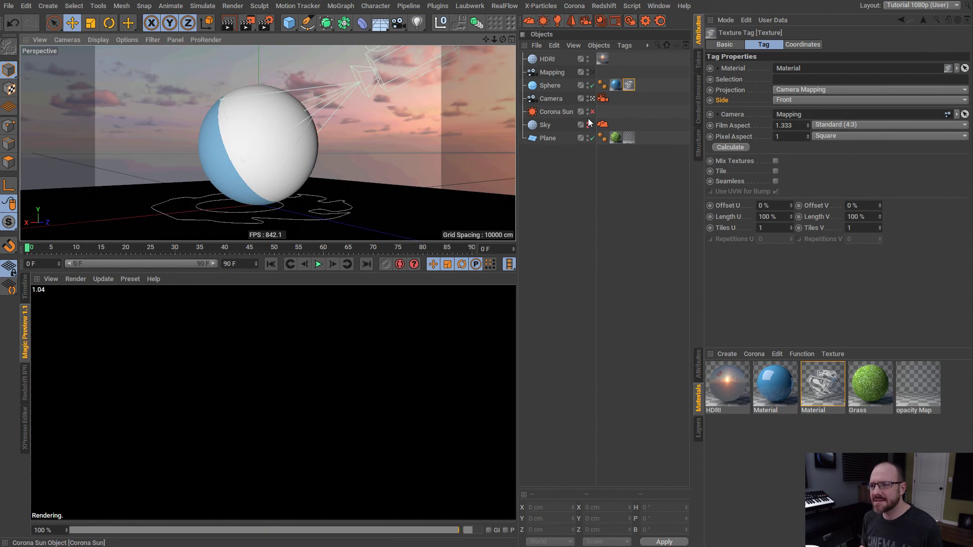
Create a new Corona material and enable its Displacement channel
left_click(762, 425)
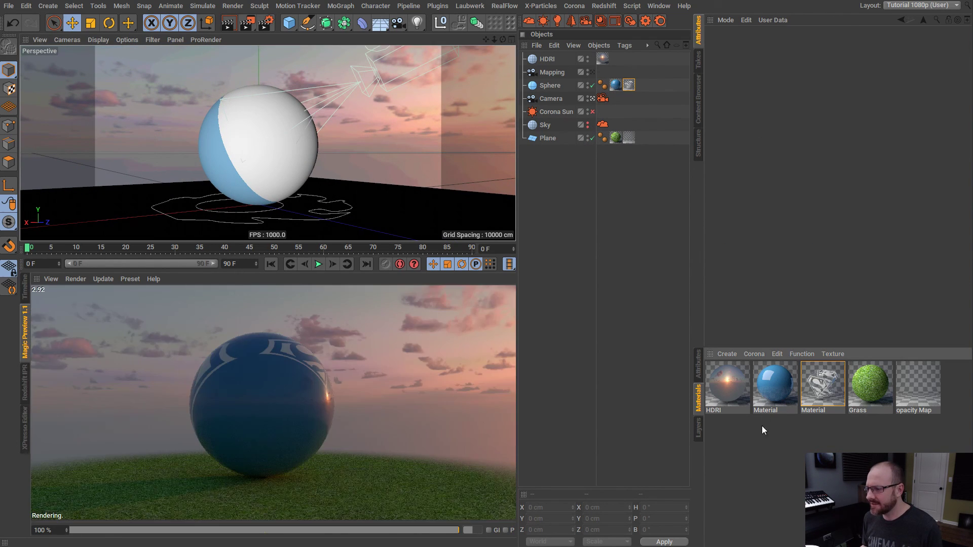
left_click(754, 354)
left_click(765, 371)
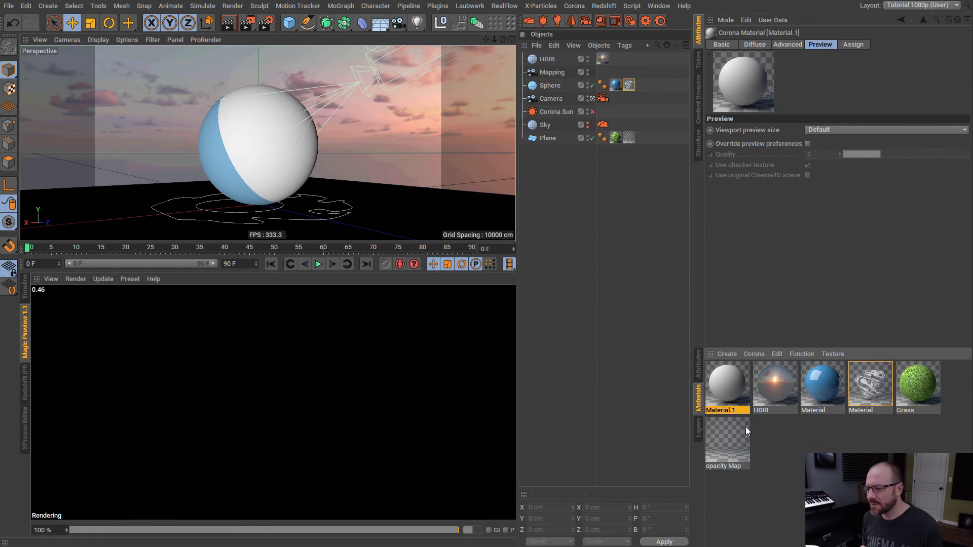
left_click(721, 45)
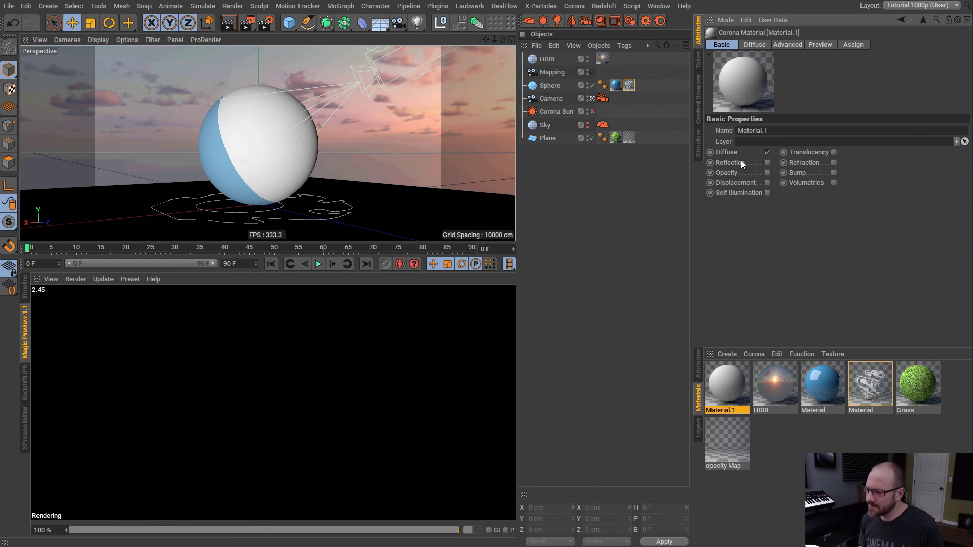
left_click(768, 182)
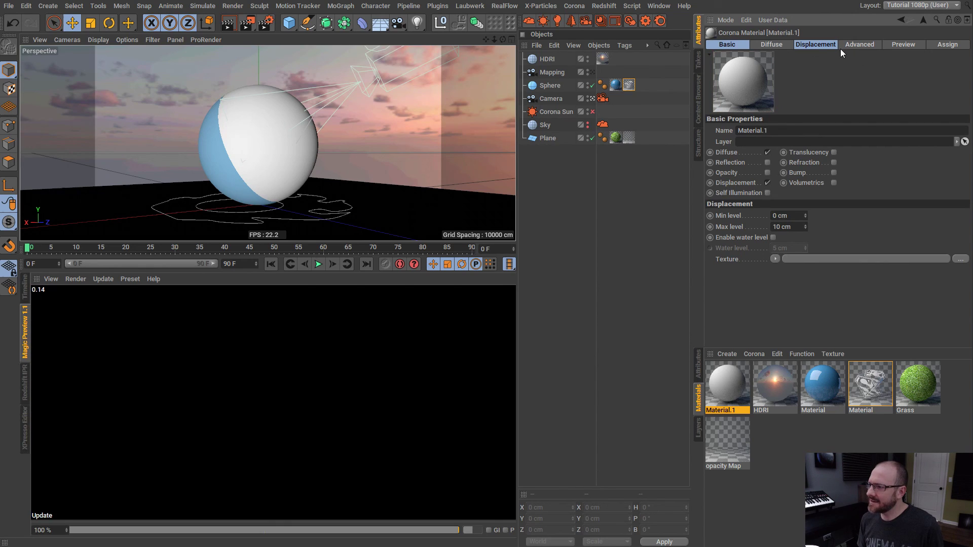
Use an Electric-type Noise as the displacement texture and apply Material.1 to the Sphere
left_click(817, 44)
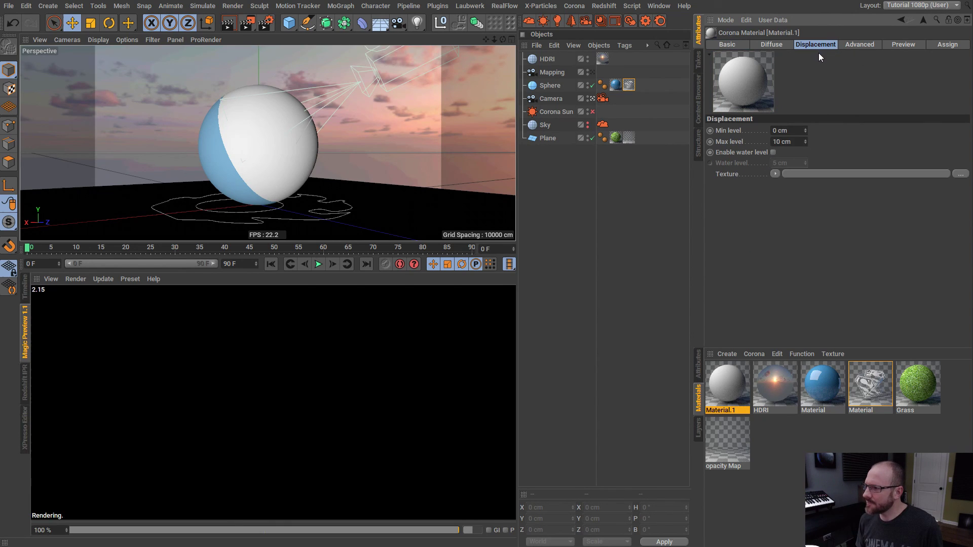
left_click(774, 173)
left_click(792, 317)
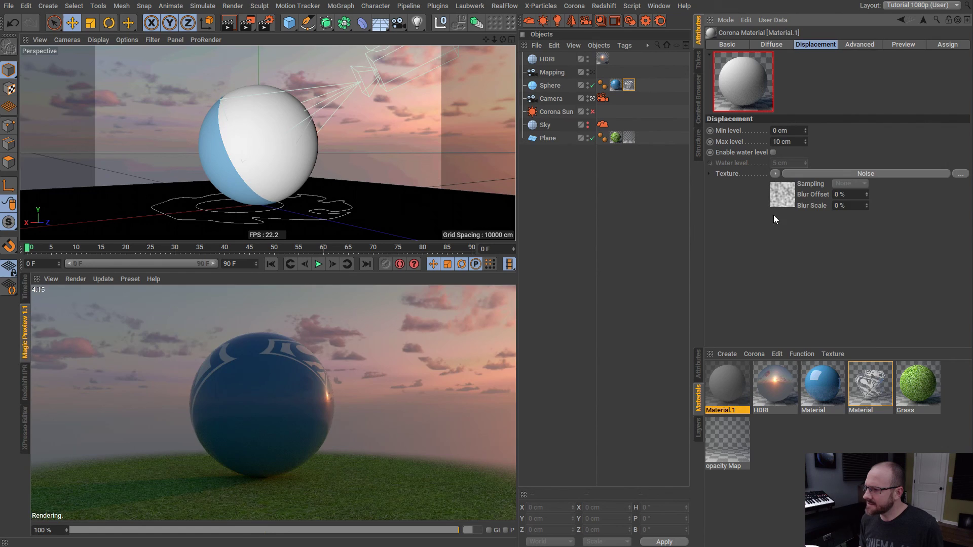
left_click(782, 189)
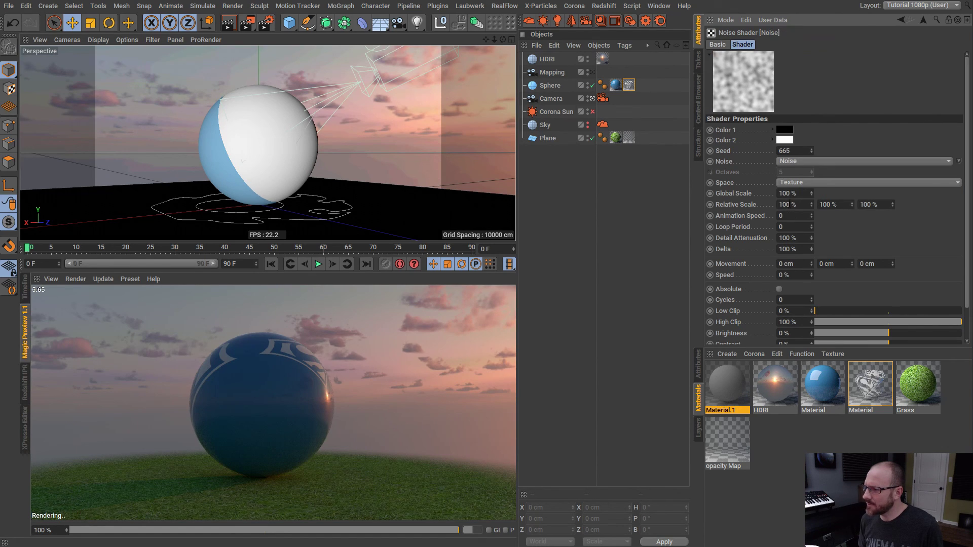
left_click(802, 161)
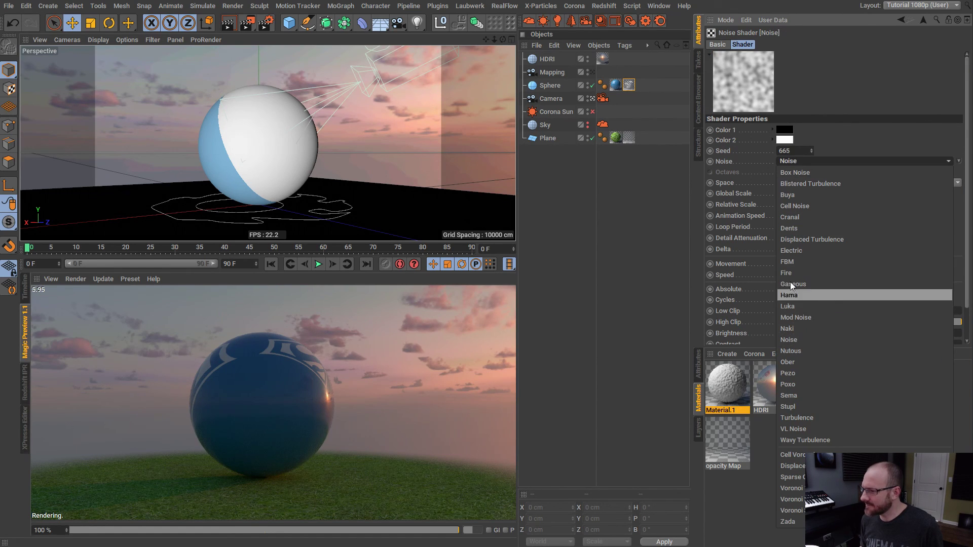
left_click(789, 251)
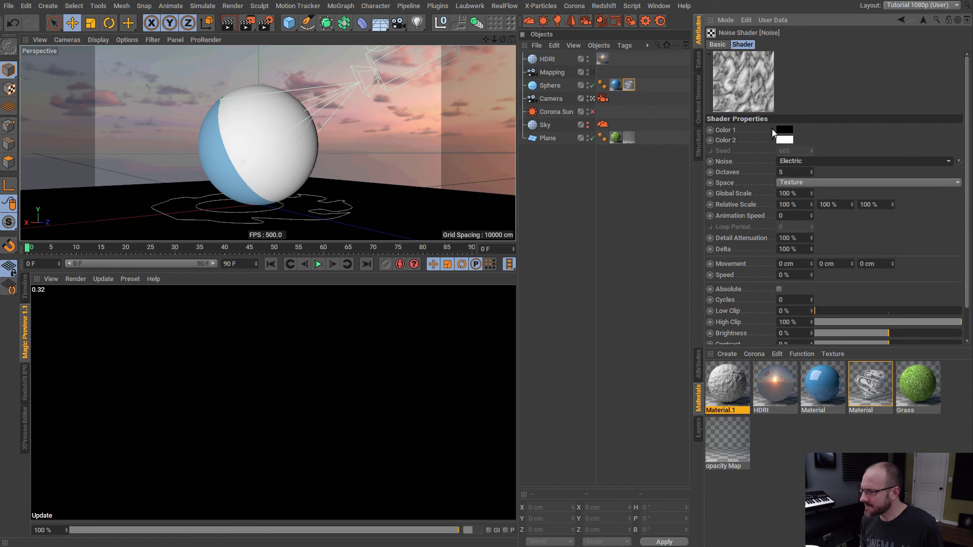
left_click_drag(734, 383, 538, 87)
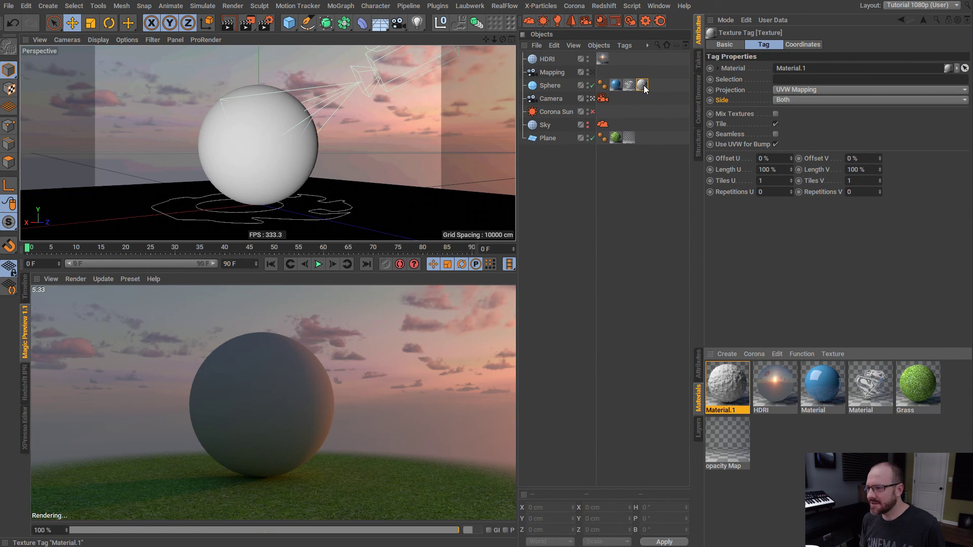
Move the Material.1 tag ahead of the blue material on the Sphere and orbit to view the bumps
left_click_drag(642, 85, 614, 85)
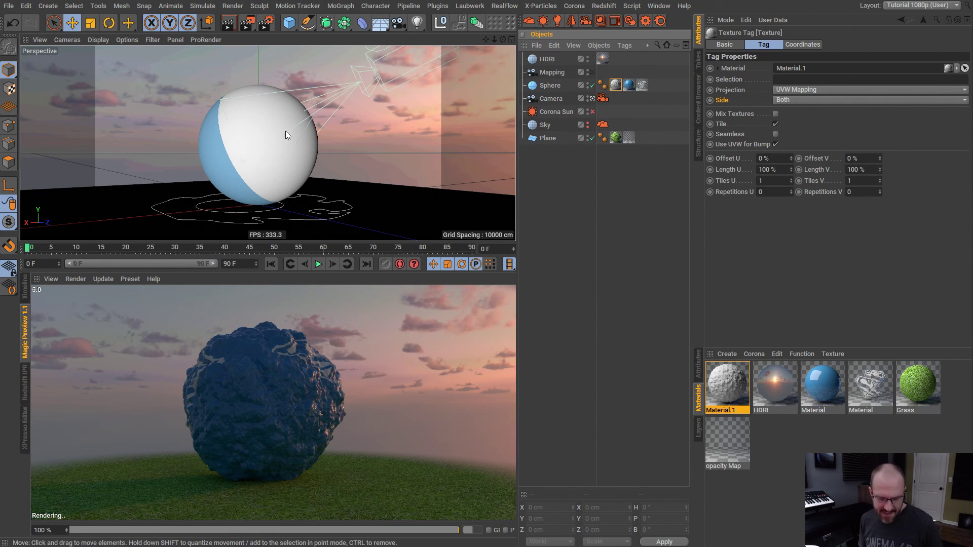
left_click_drag(285, 130, 340, 131, "alt")
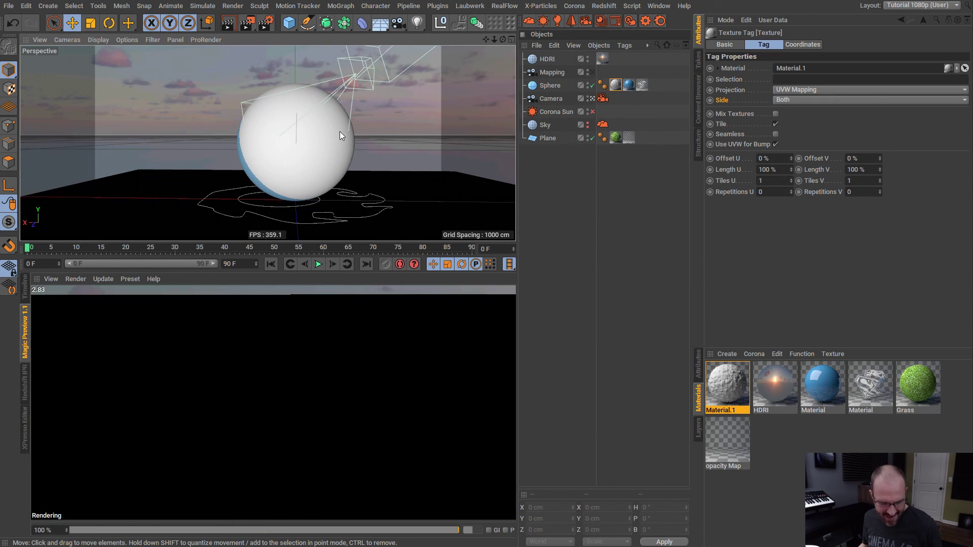
mouse_move(312, 130)
left_mouse_down("alt")
mouse_move(300, 162)
mouse_move(326, 165)
mouse_move(279, 138)
mouse_move(314, 130)
left_mouse_up("alt")
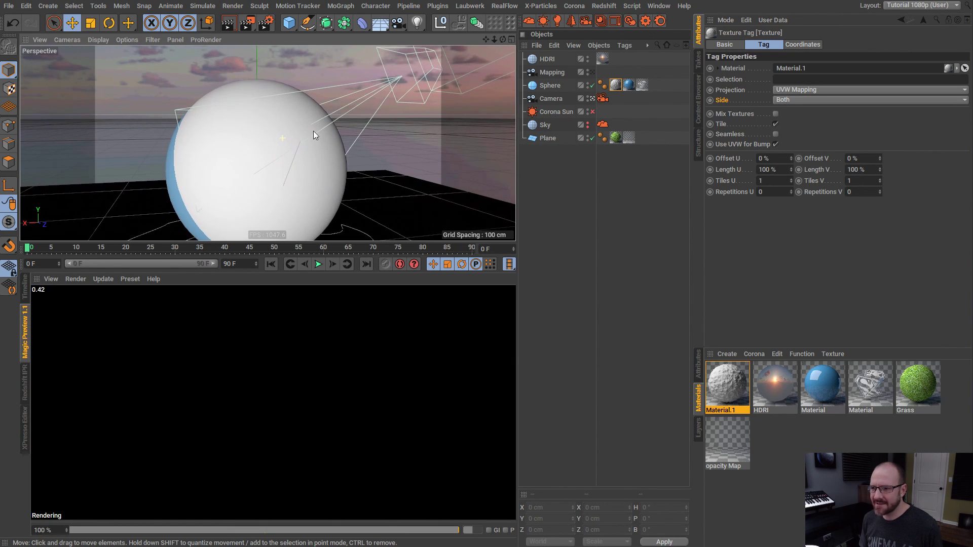
Set the Camera's focal length to 18 mm, then orbit and pull it back to reframe the sphere
left_click(602, 98)
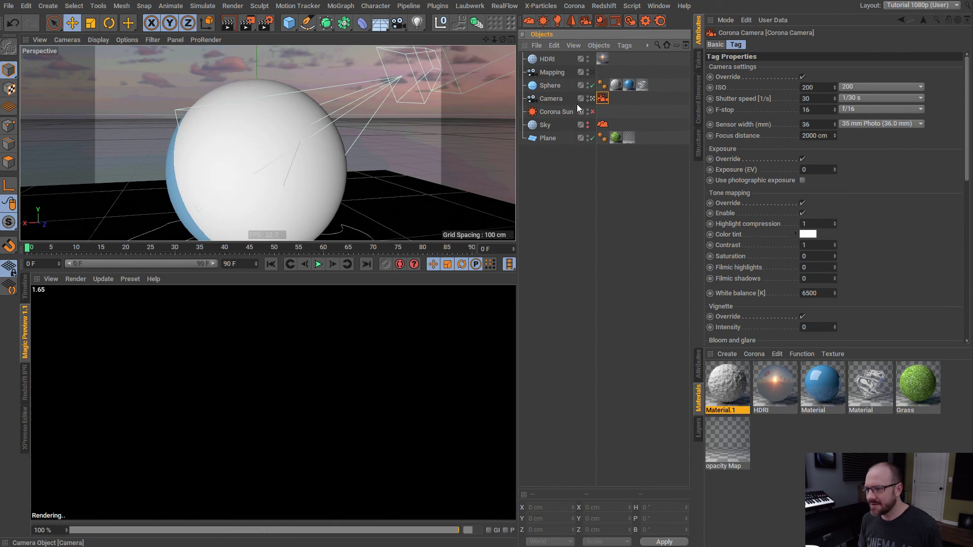
left_click(552, 98)
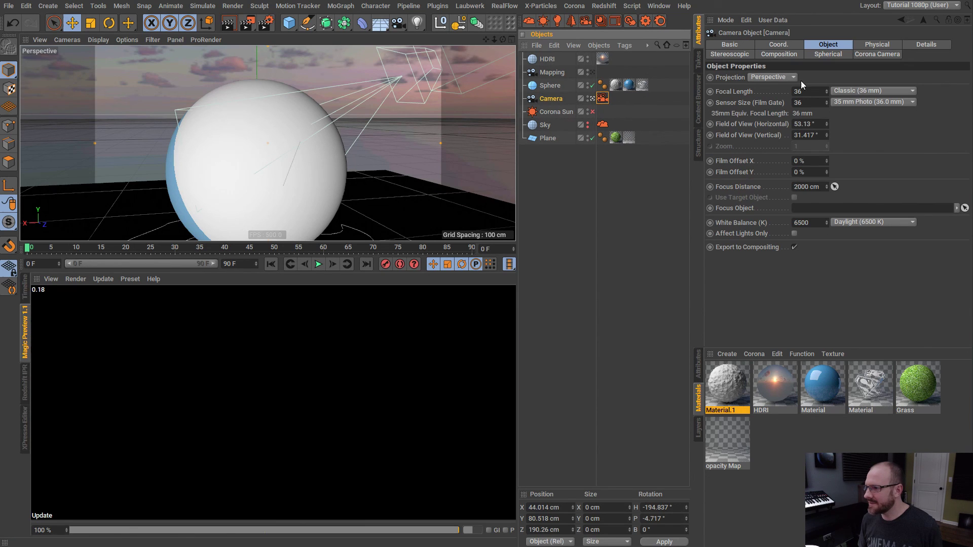
double_click(809, 91)
type("18")
key("Return")
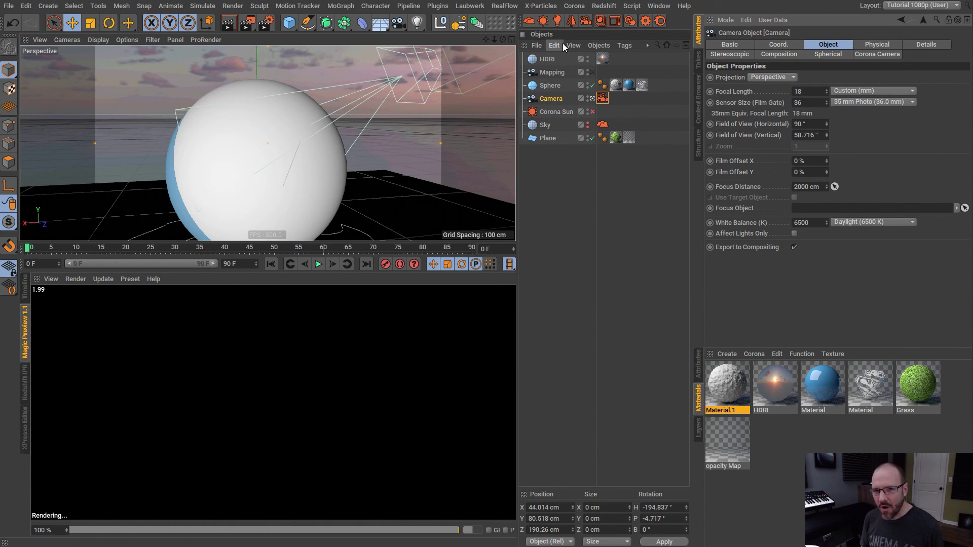
mouse_move(251, 151)
left_mouse_down("alt")
mouse_move(293, 148)
mouse_move(254, 148)
left_mouse_up("alt")
right_click_drag(253, 148, 404, 141, "alt")
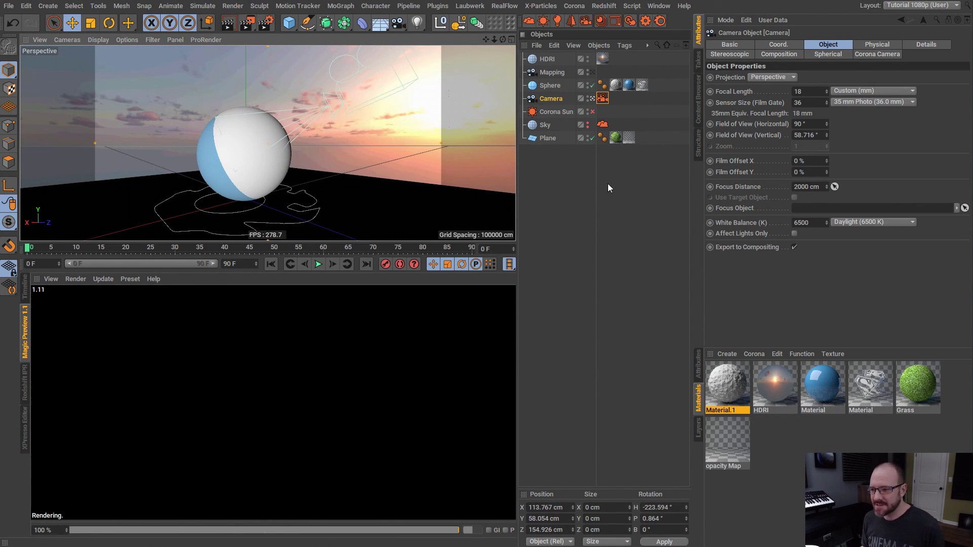